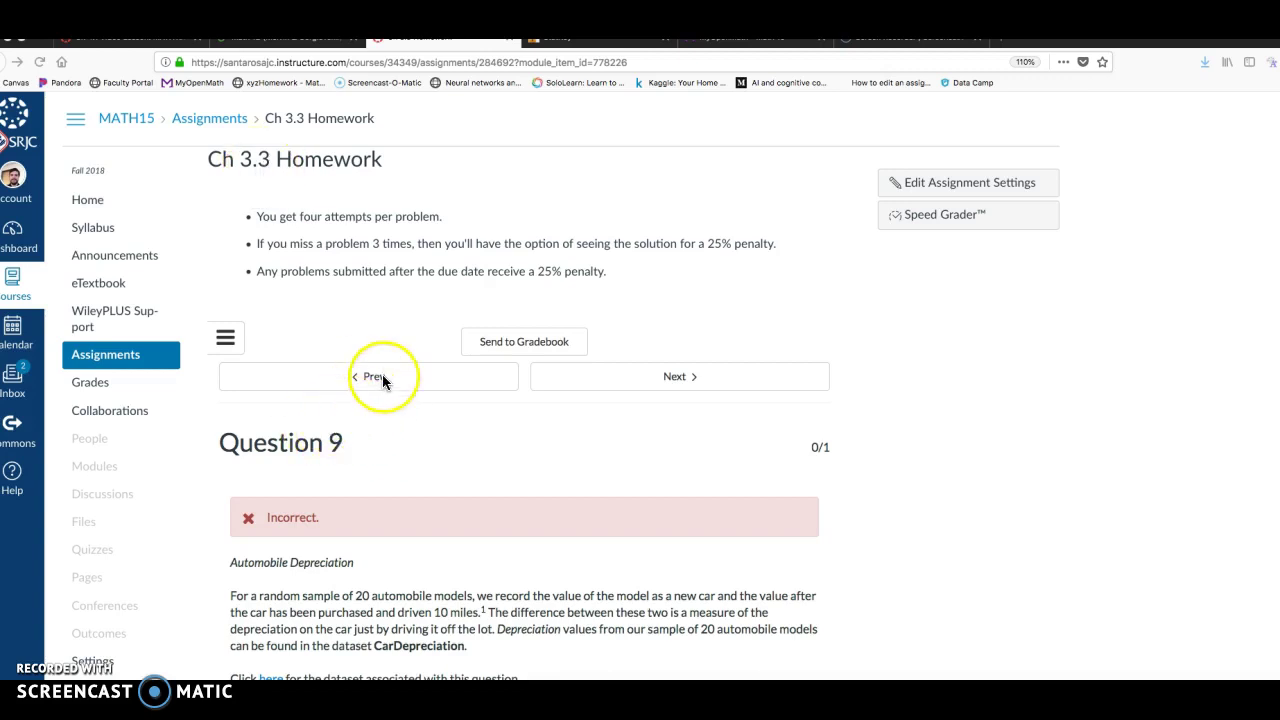
# Scroll the Ch 3.3 Homework page down to Question 9's empty Mean and Standard deviation boxes
pyautogui.scroll(-5, 383, 376)
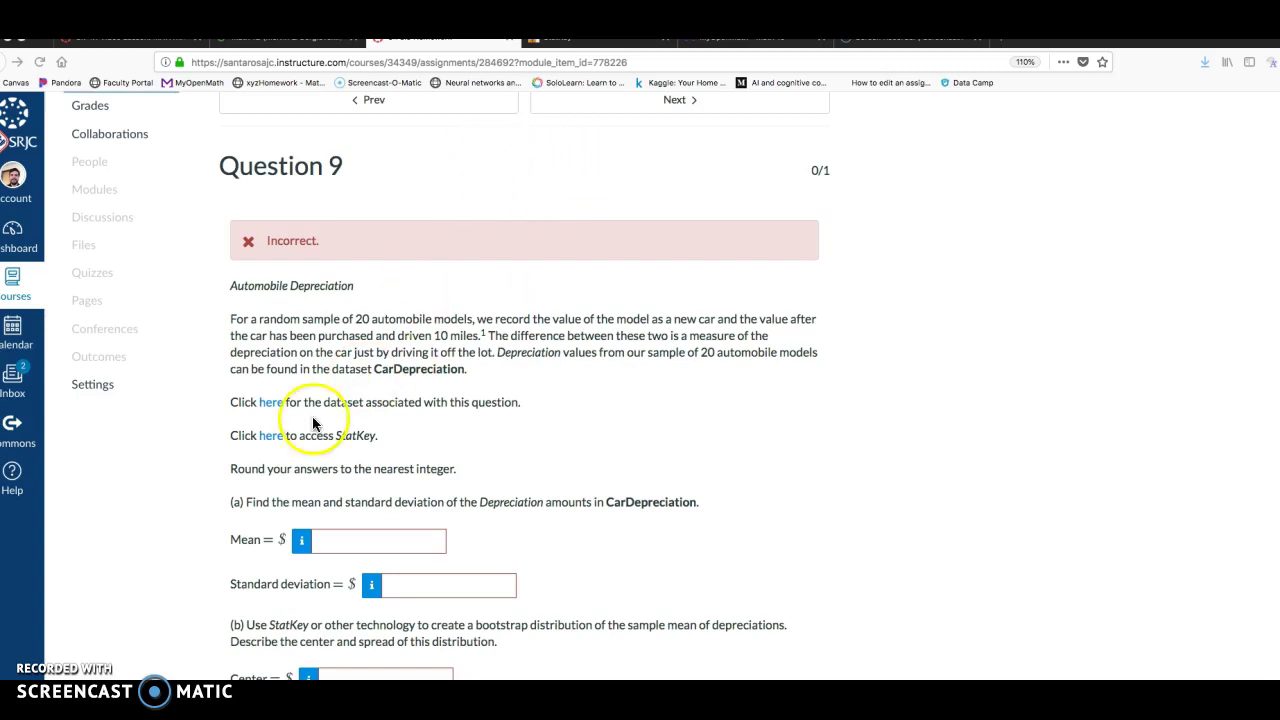
pyautogui.scroll(-1, 250, 440)
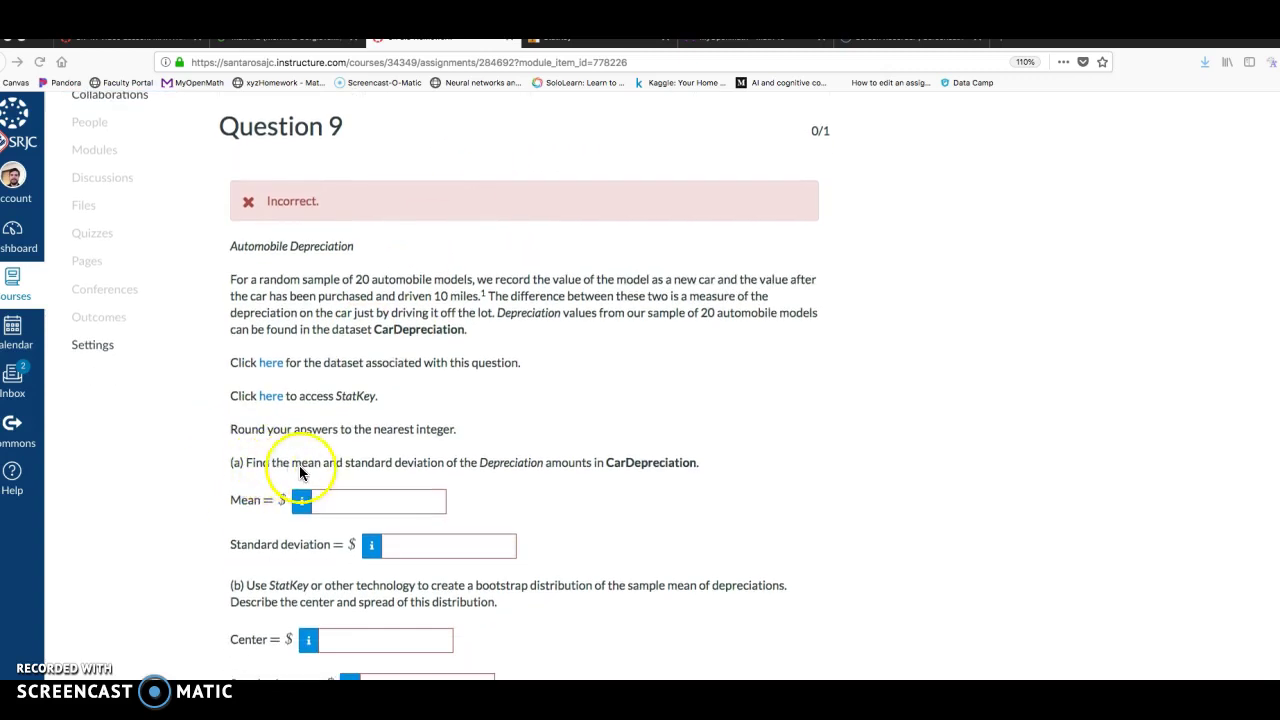
# Glance back at the Canvas question, then open StatKey's CI for Single Mean, Median, St.Dev. page
pyautogui.click(582, 42)
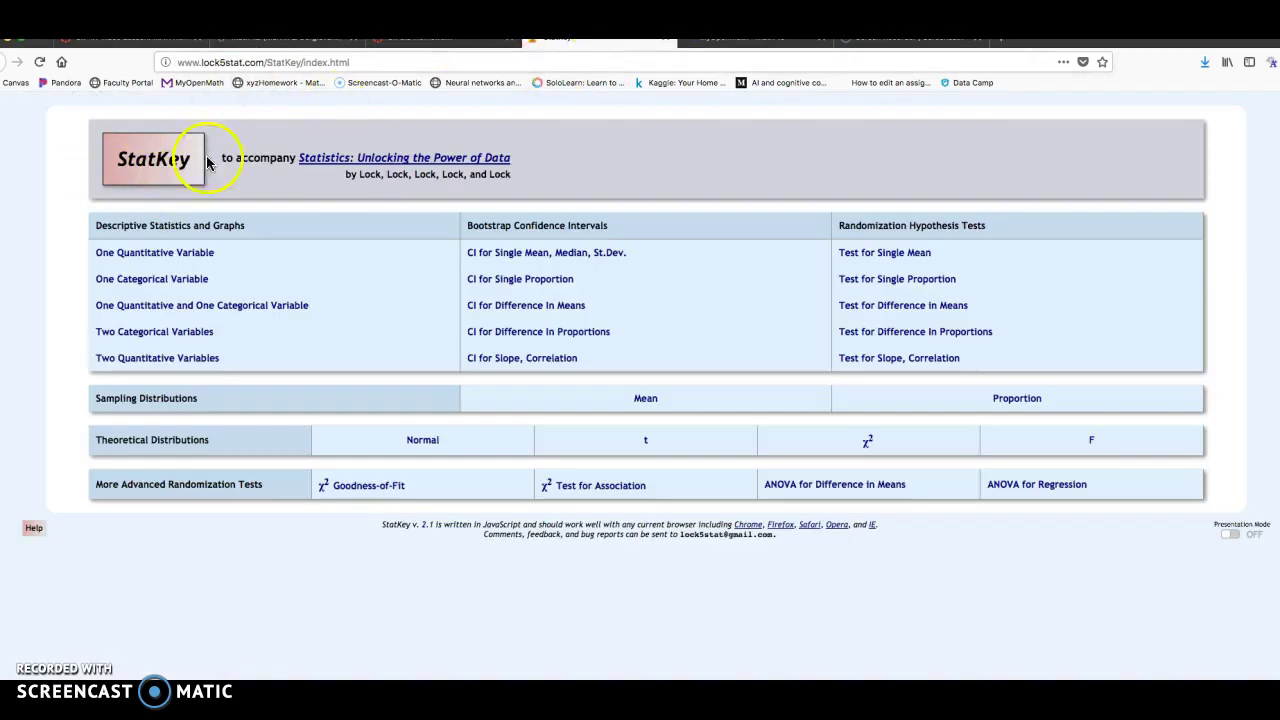
pyautogui.click(434, 40)
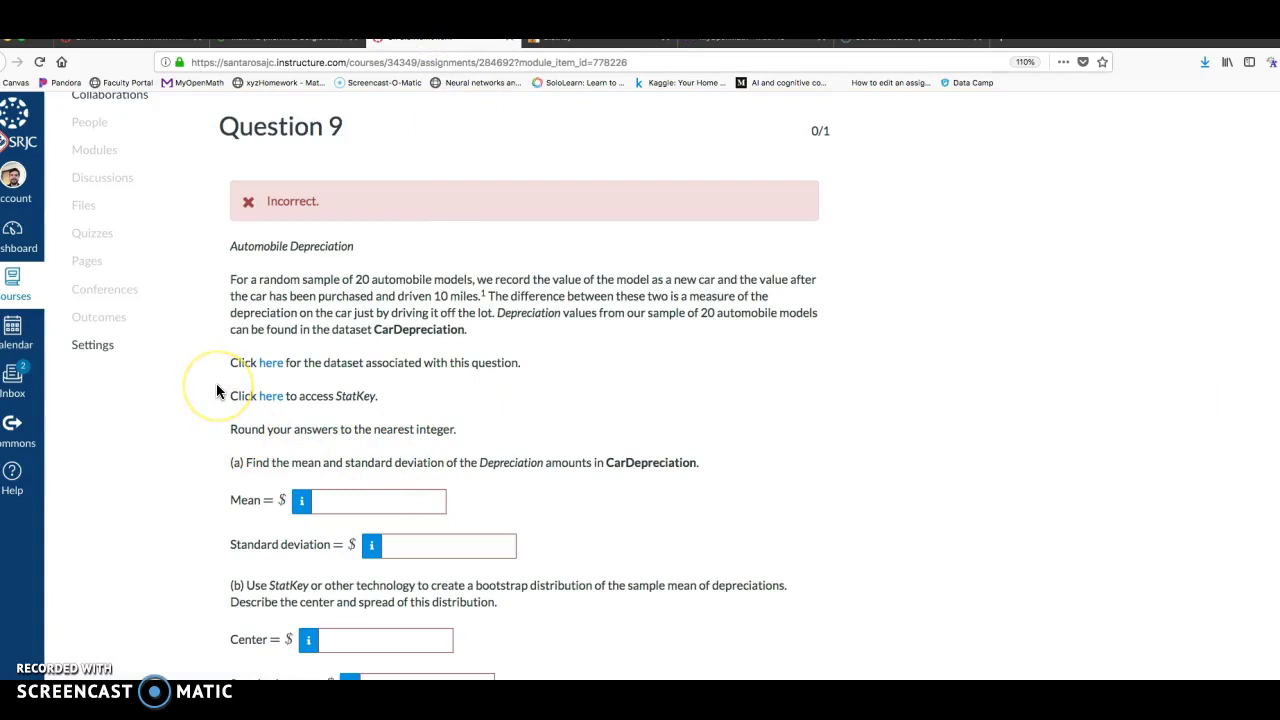
pyautogui.scroll(-2, 216, 383)
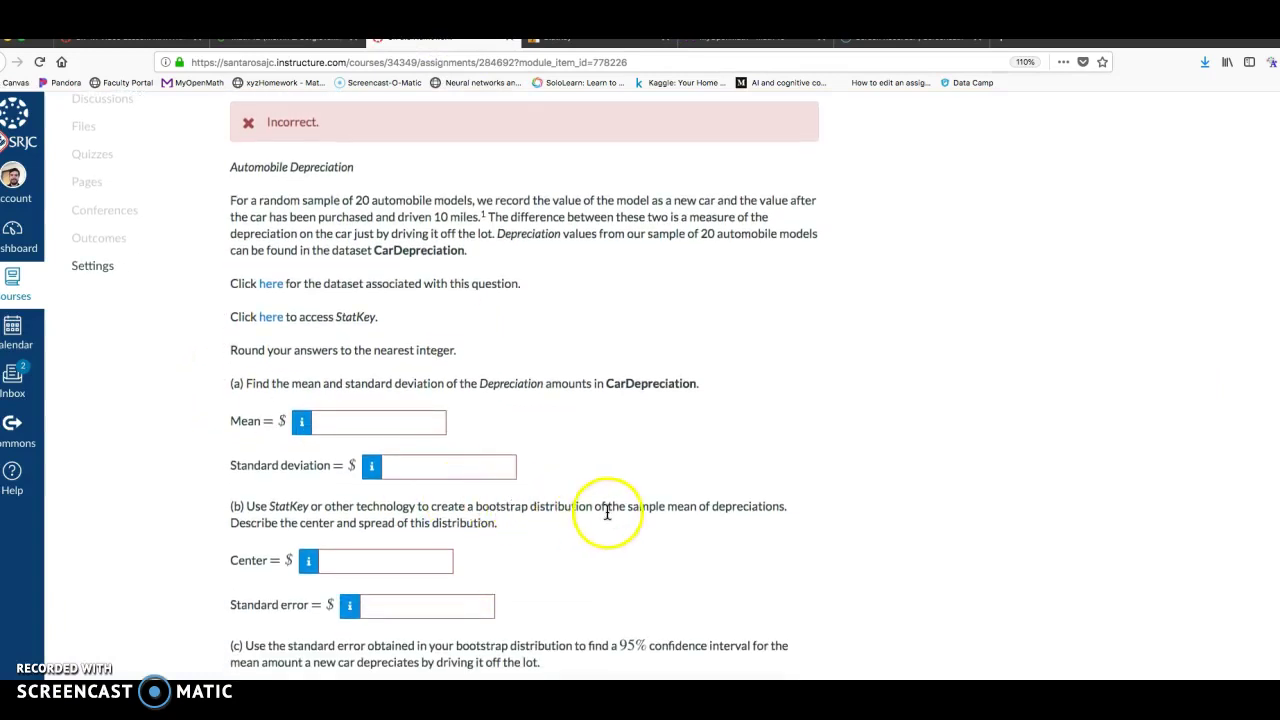
pyautogui.scroll(-2, 195, 506)
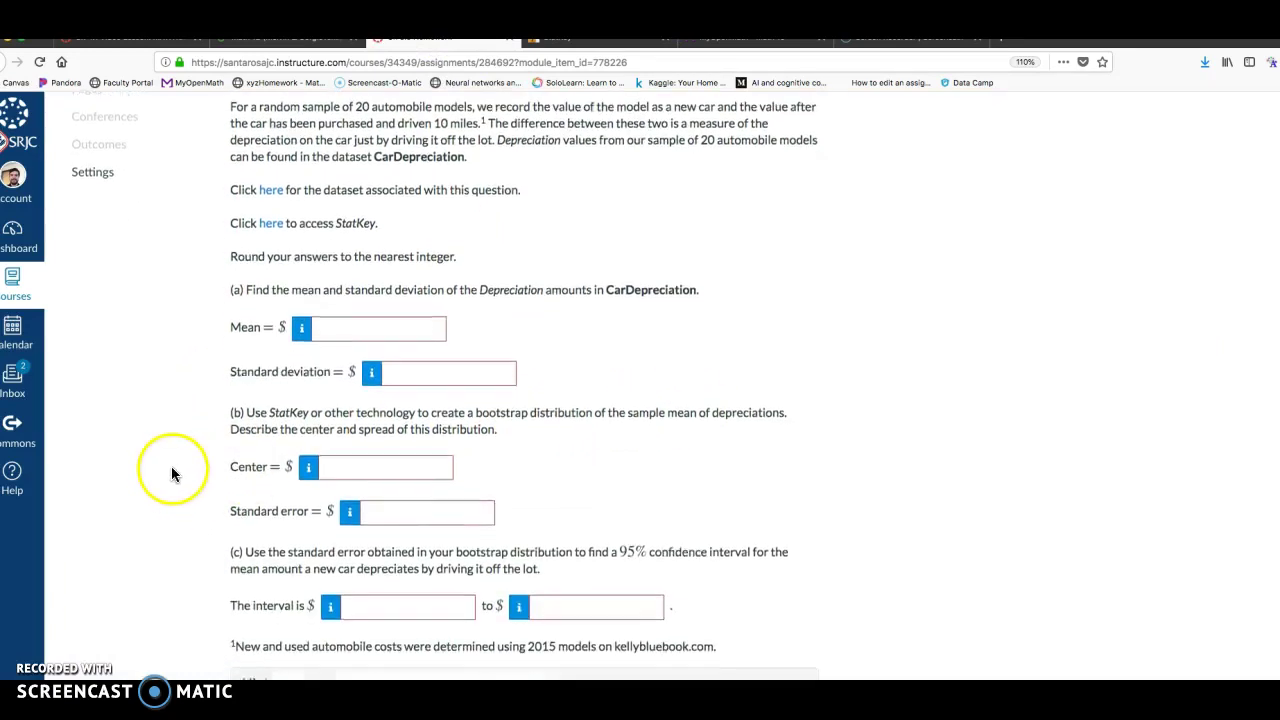
pyautogui.scroll(8, 200, 460)
pyautogui.click(576, 41)
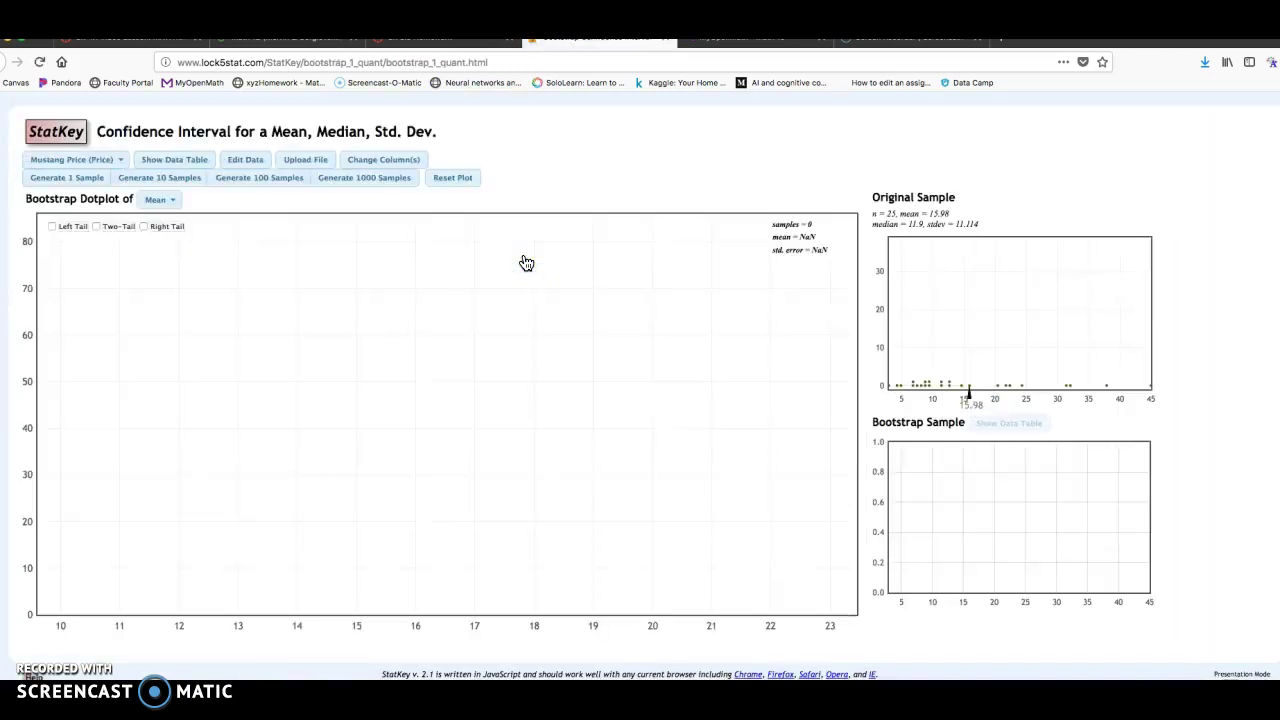
# Upload CarDepreciation.csv from Downloads and analyze its Depreciation column (n = 20, mean 2355.85, SD 857.997)
pyautogui.click(308, 161)
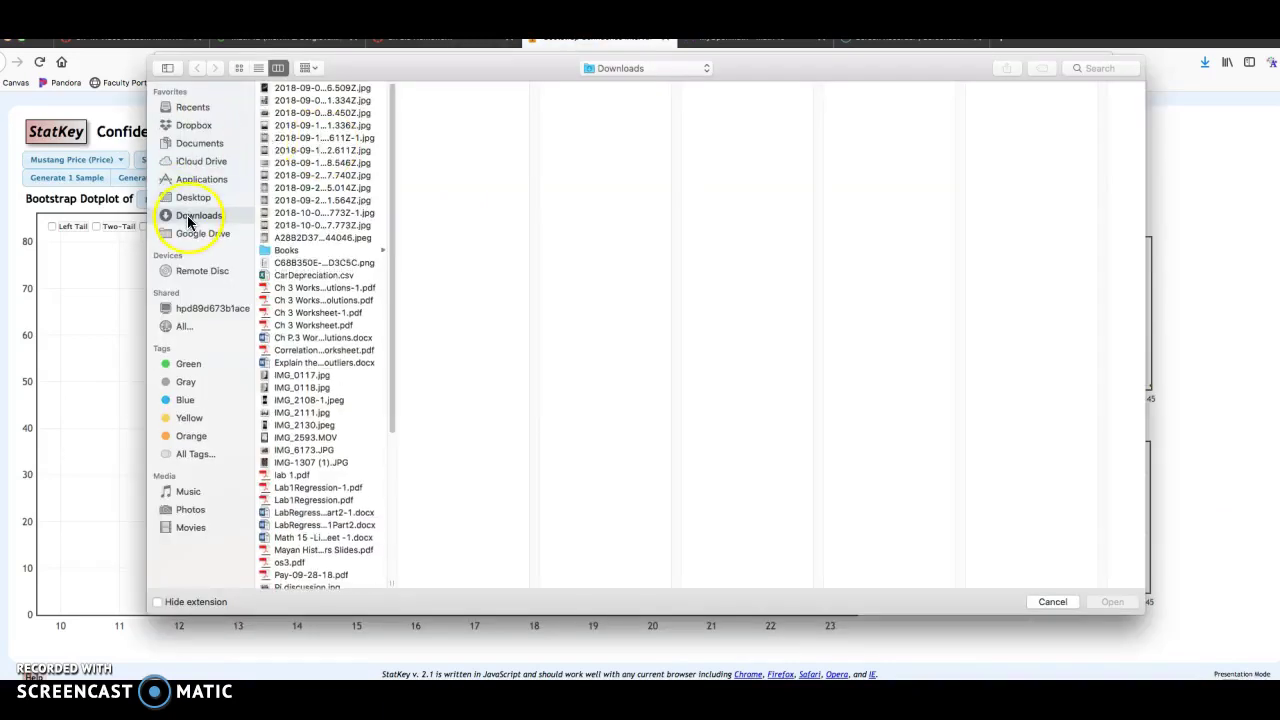
pyautogui.click(200, 216)
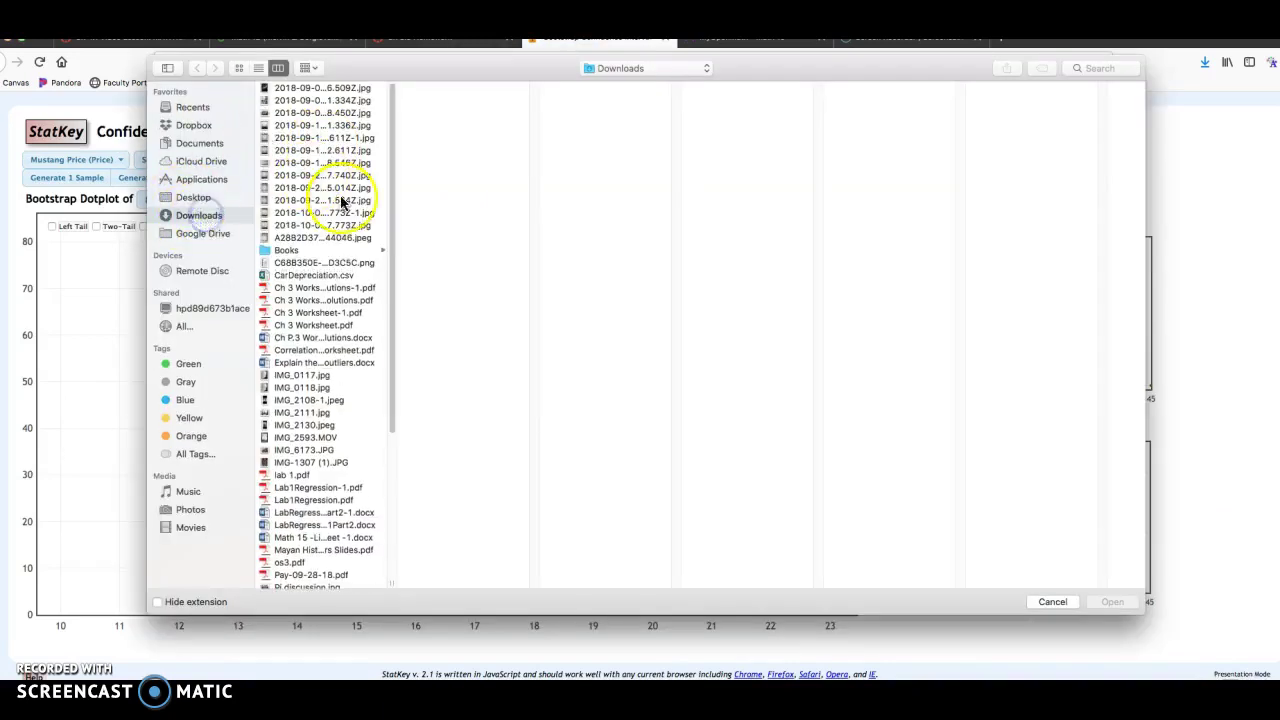
pyautogui.click(340, 275)
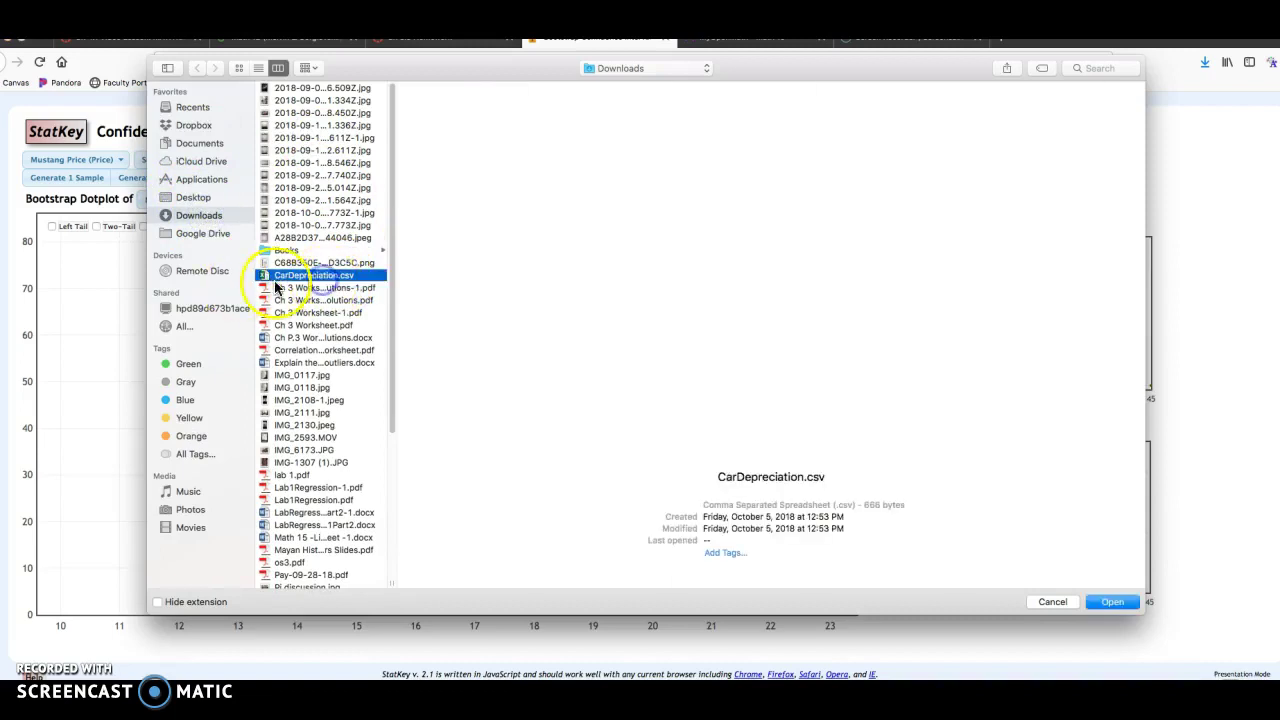
pyautogui.doubleClick(333, 284)
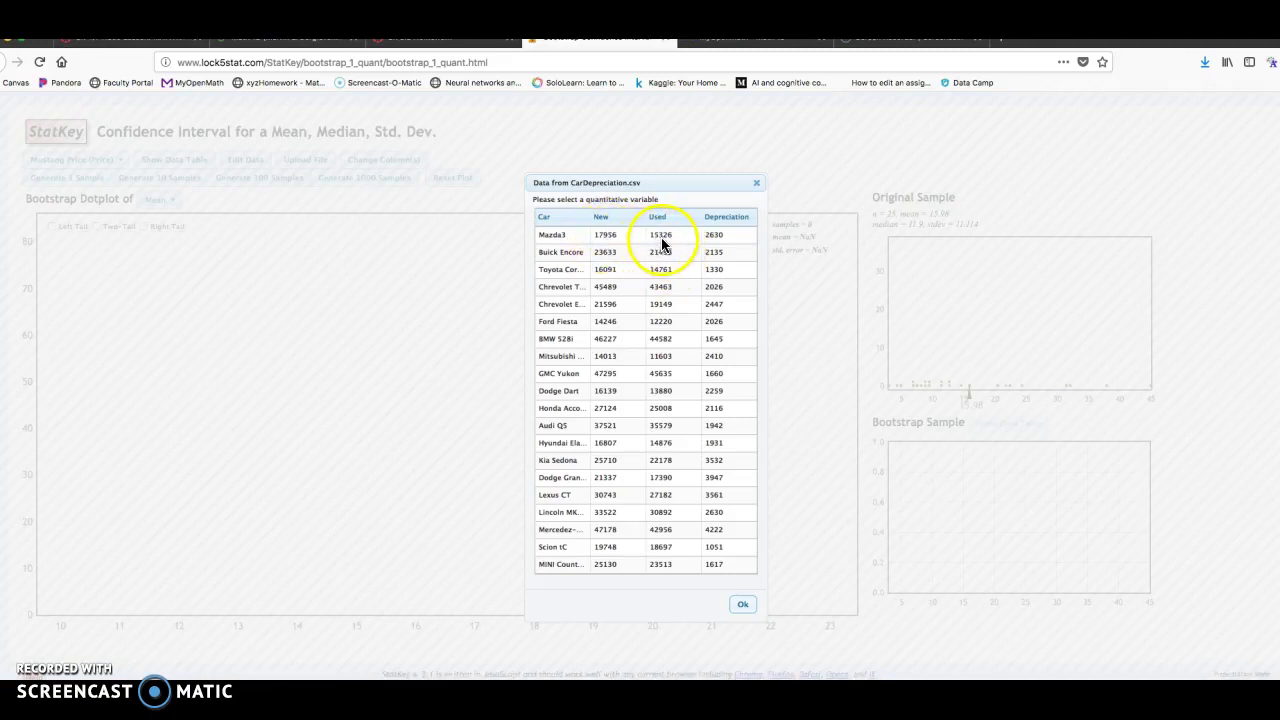
pyautogui.click(730, 220)
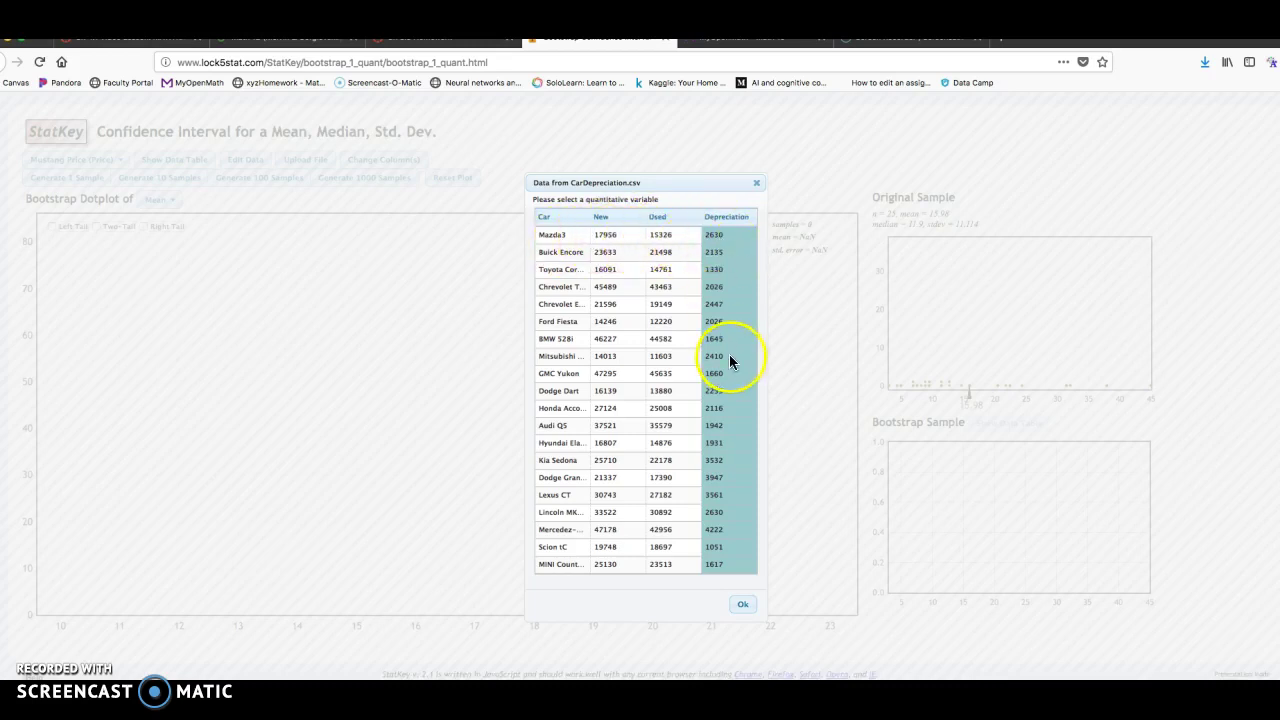
pyautogui.click(745, 606)
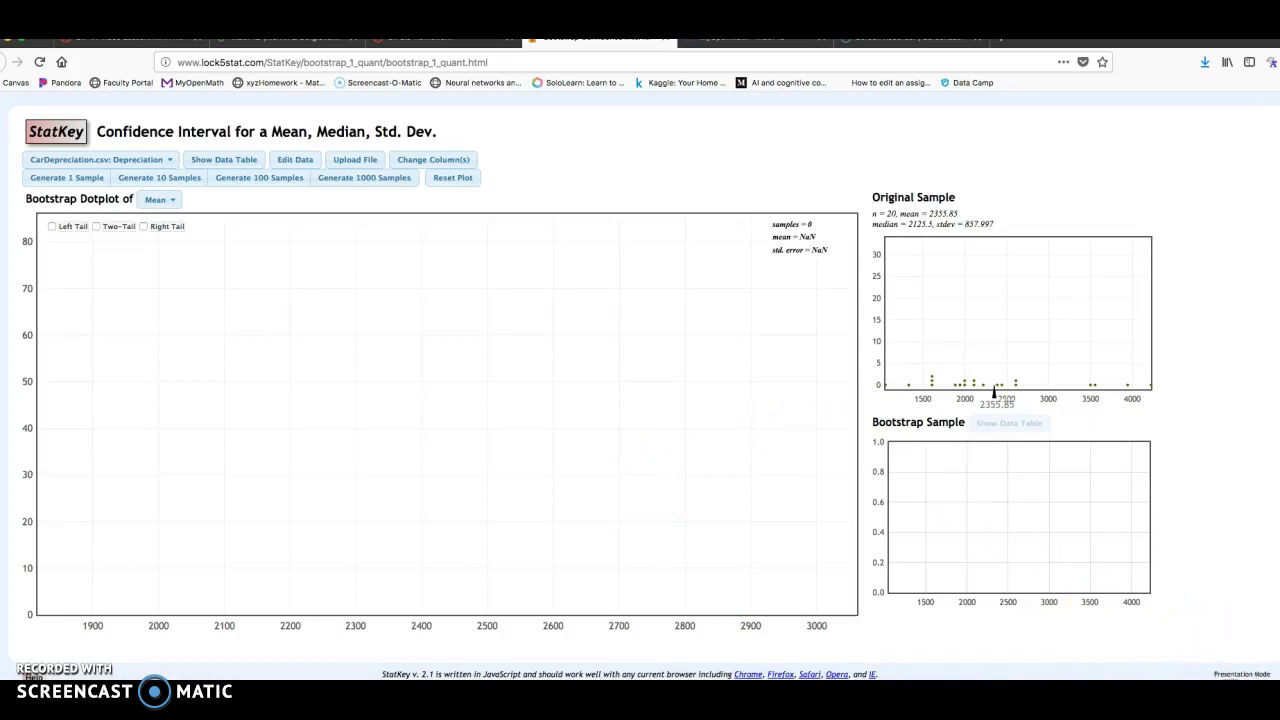
pyautogui.click(1241, 674)
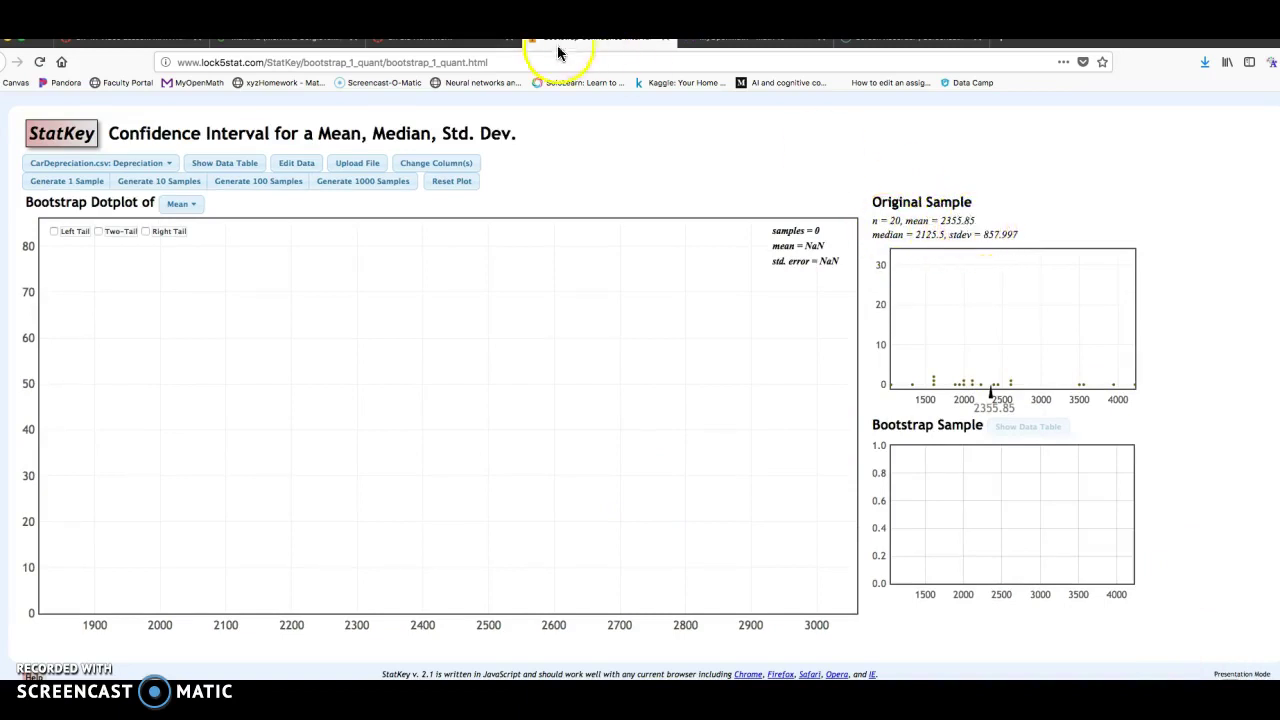
# Enter the mean as 2356, rounding StatKey's sample mean 2355.85 to the nearest integer
pyautogui.click(425, 40)
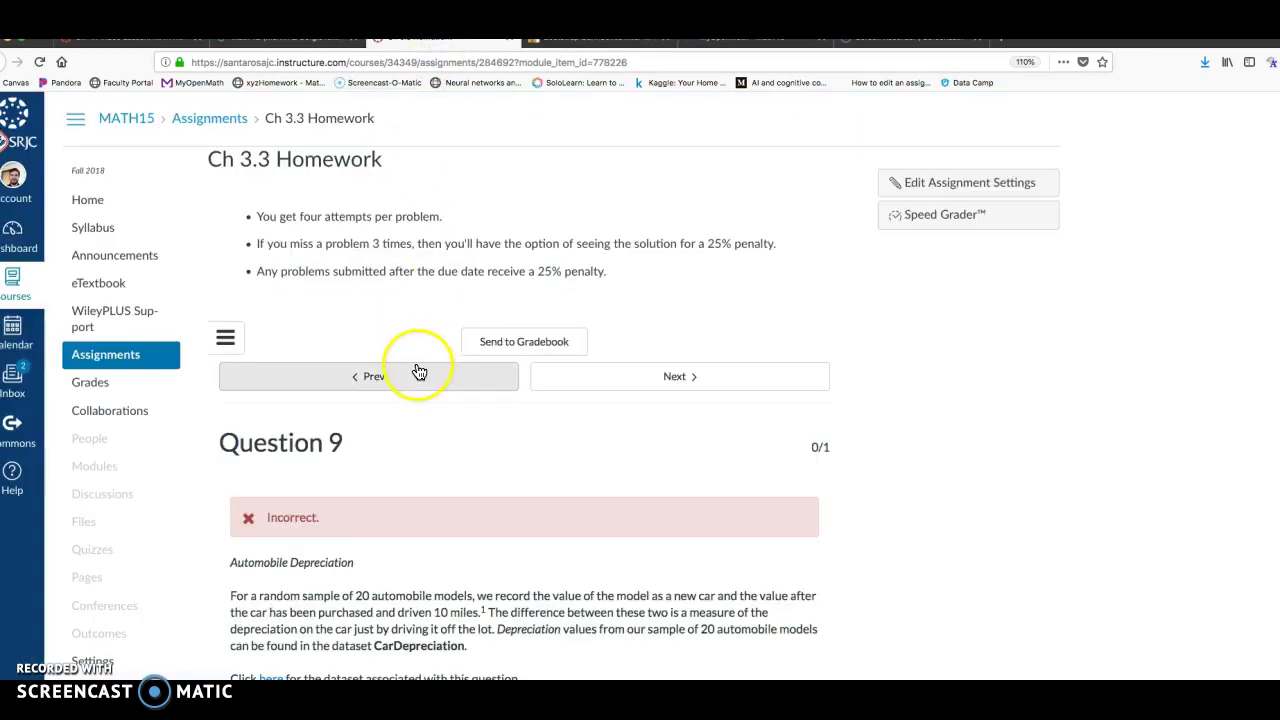
pyautogui.scroll(-5, 414, 370)
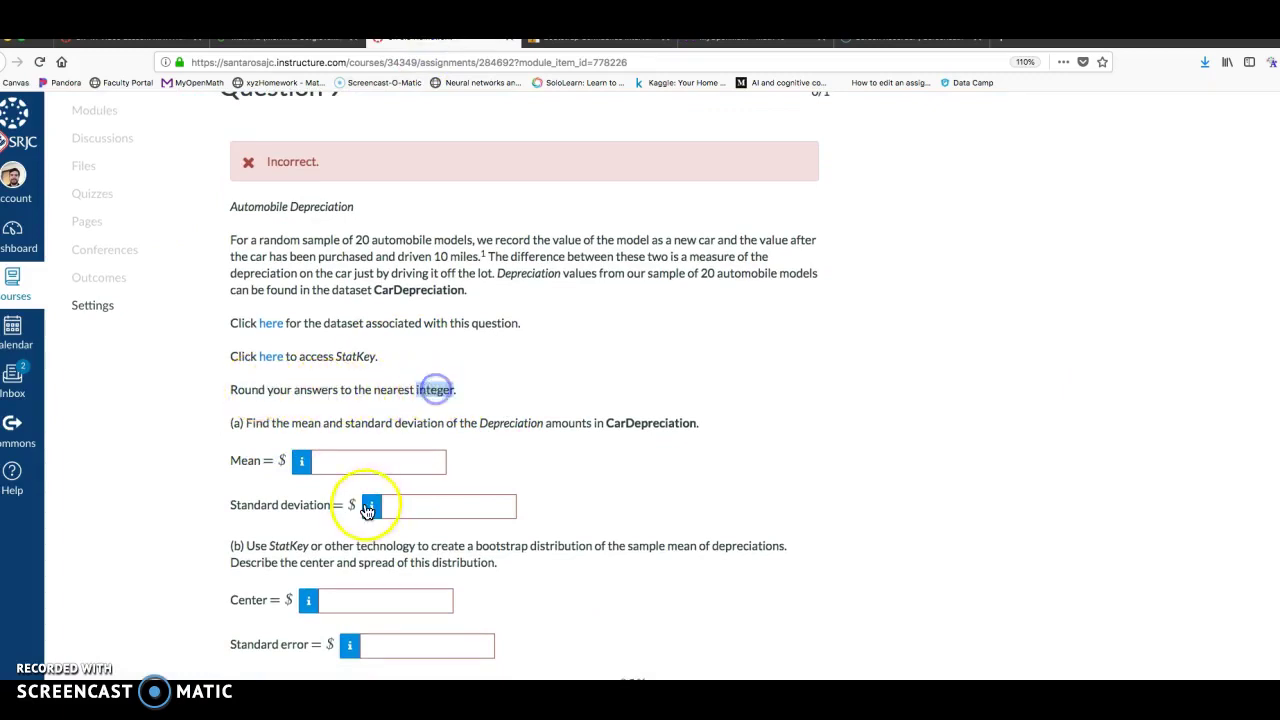
pyautogui.click(356, 461)
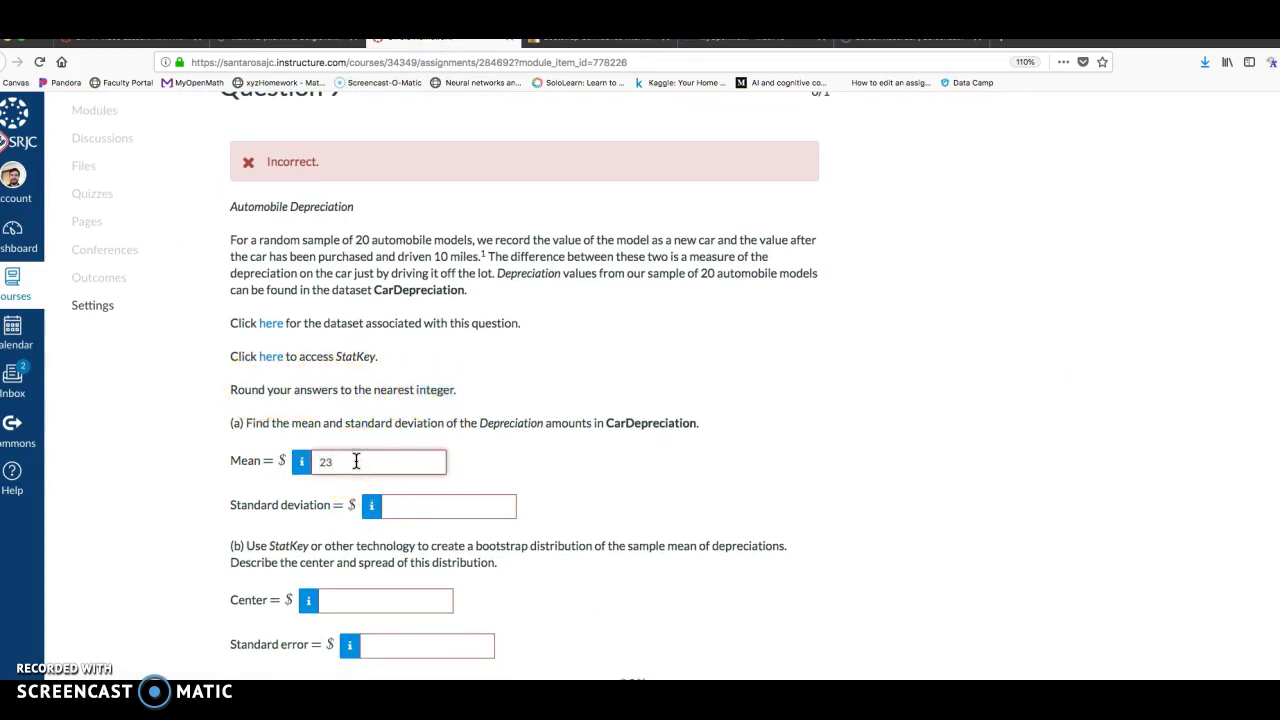
pyautogui.click(570, 38)
pyautogui.doubleClick(957, 221)
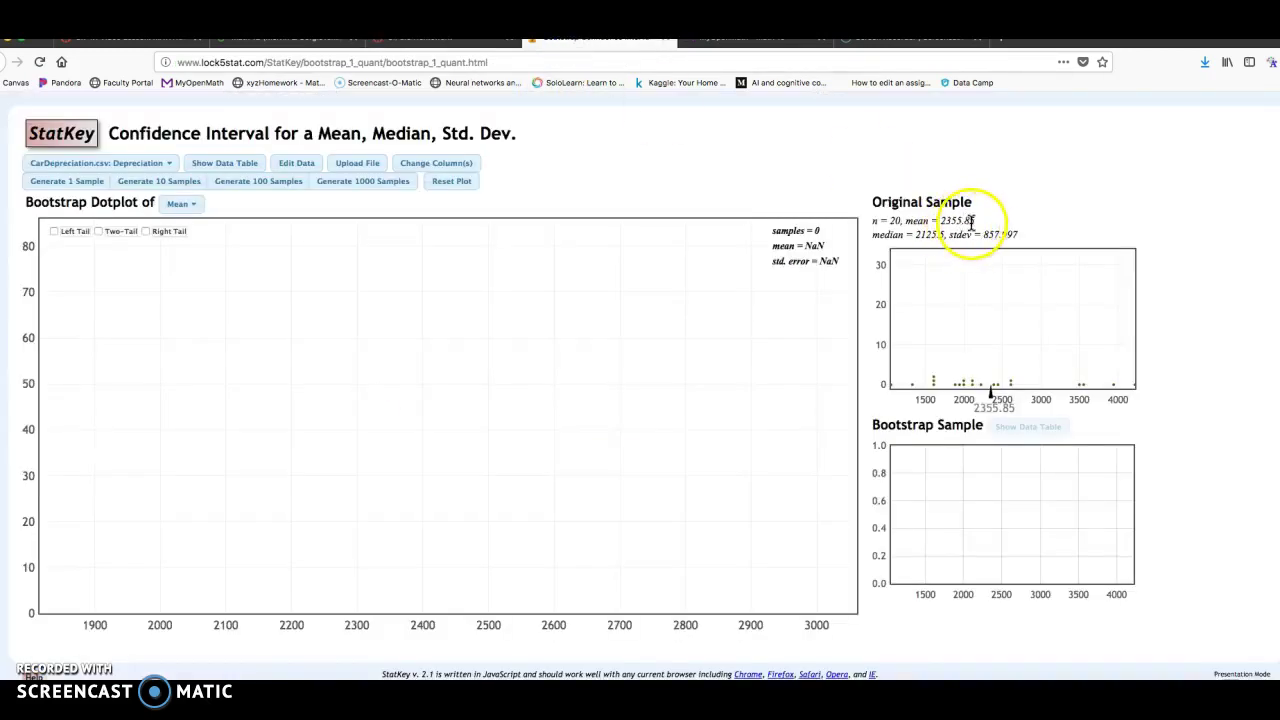
pyautogui.click(443, 48)
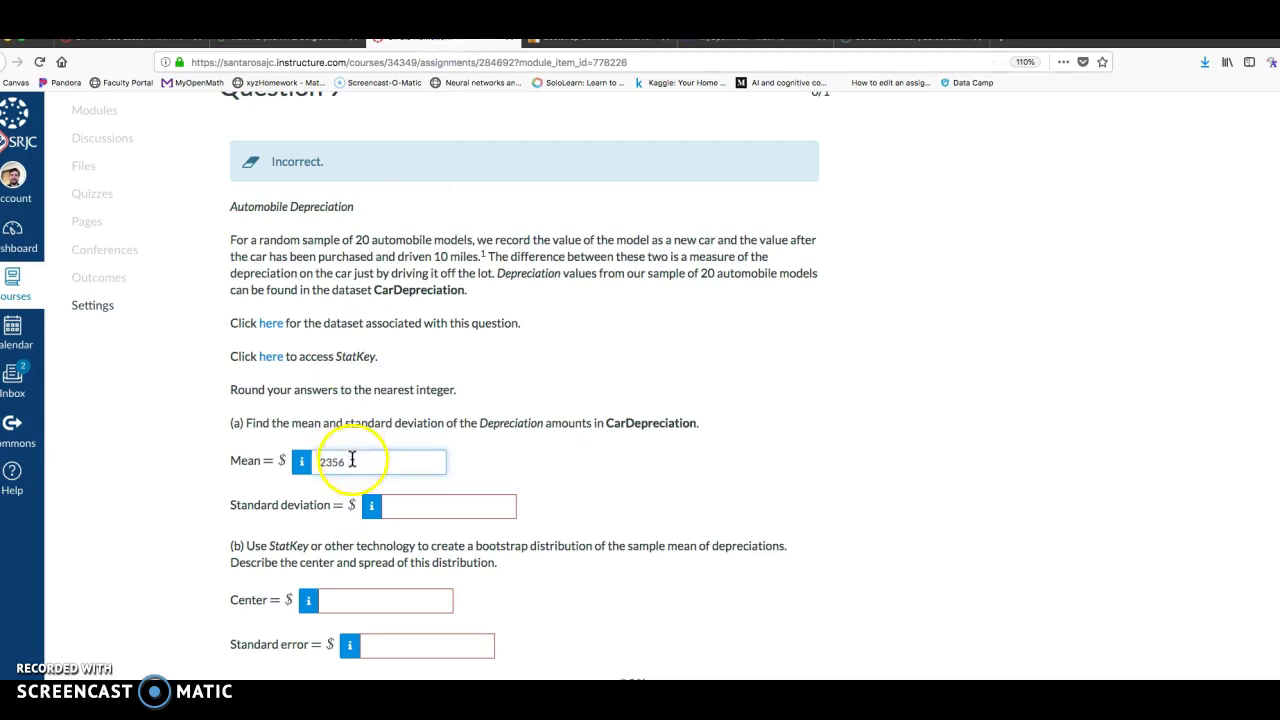
pyautogui.doubleClick(430, 389)
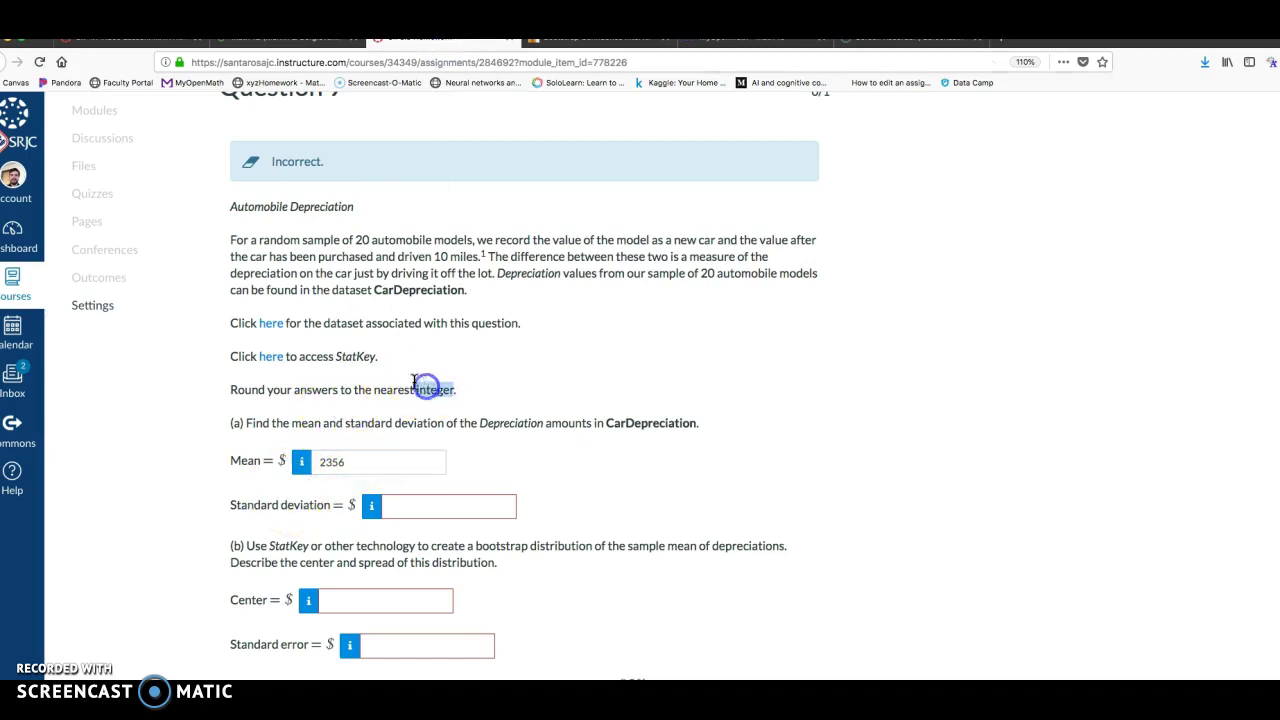
# Enter 858 in the Standard deviation box, using StatKey's stdev 857.997
pyautogui.click(580, 43)
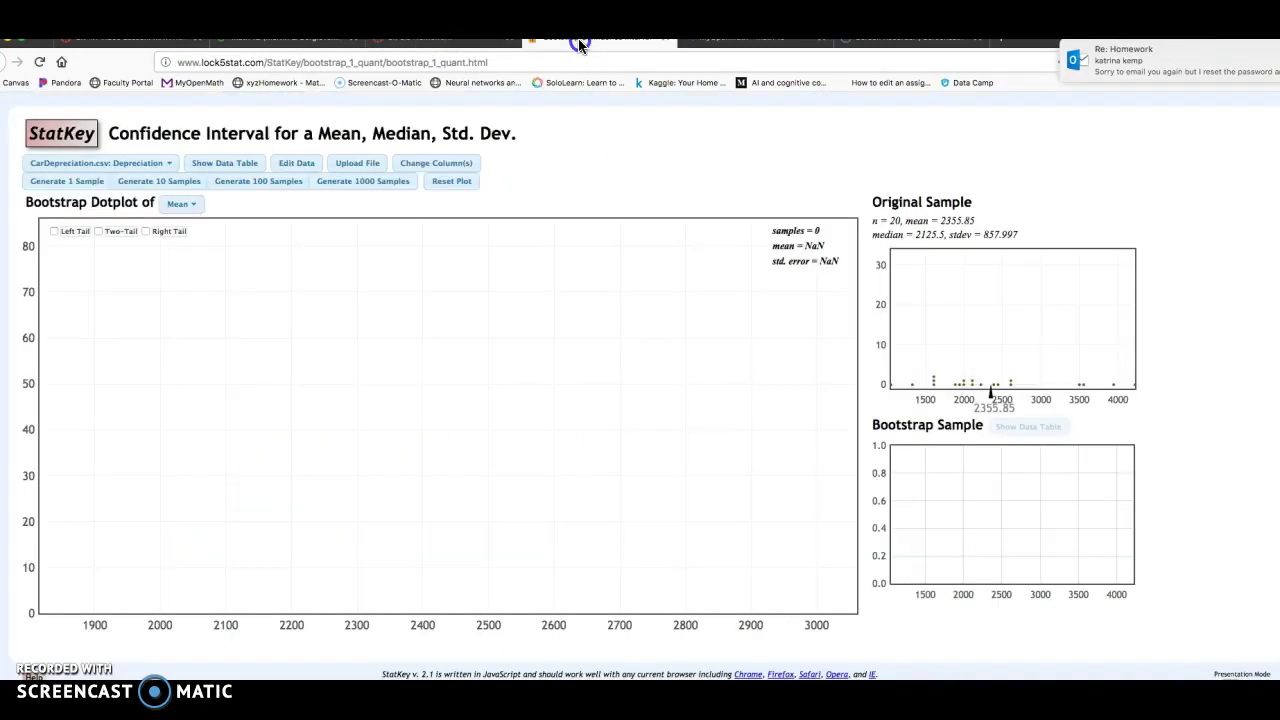
pyautogui.click(1213, 62)
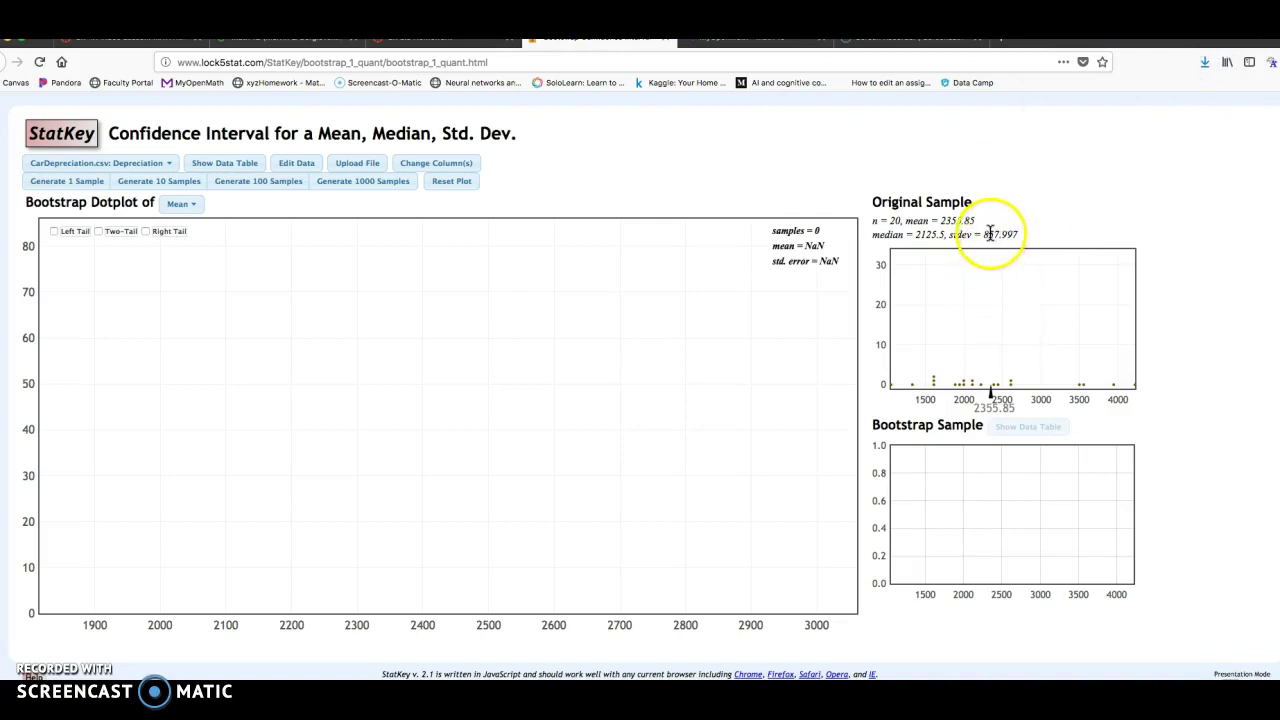
pyautogui.click(416, 42)
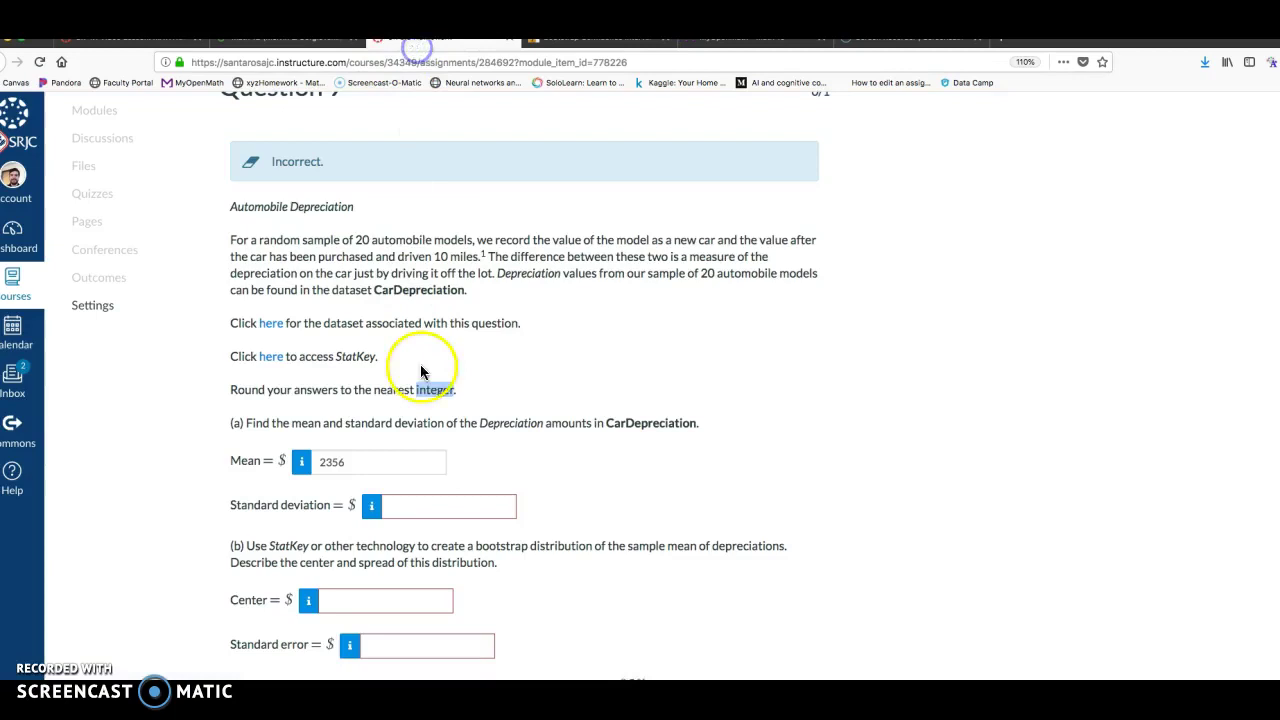
pyautogui.click(404, 503)
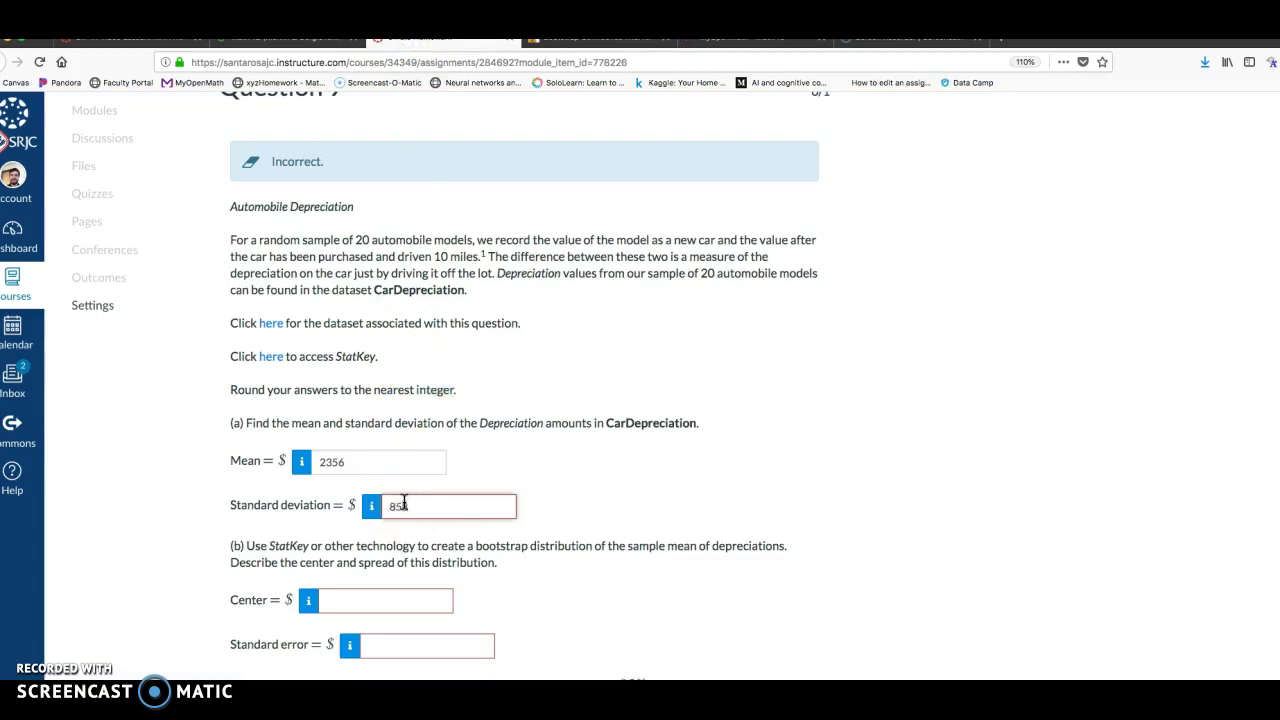
pyautogui.write('858')
pyautogui.scroll(-3, 484, 437)
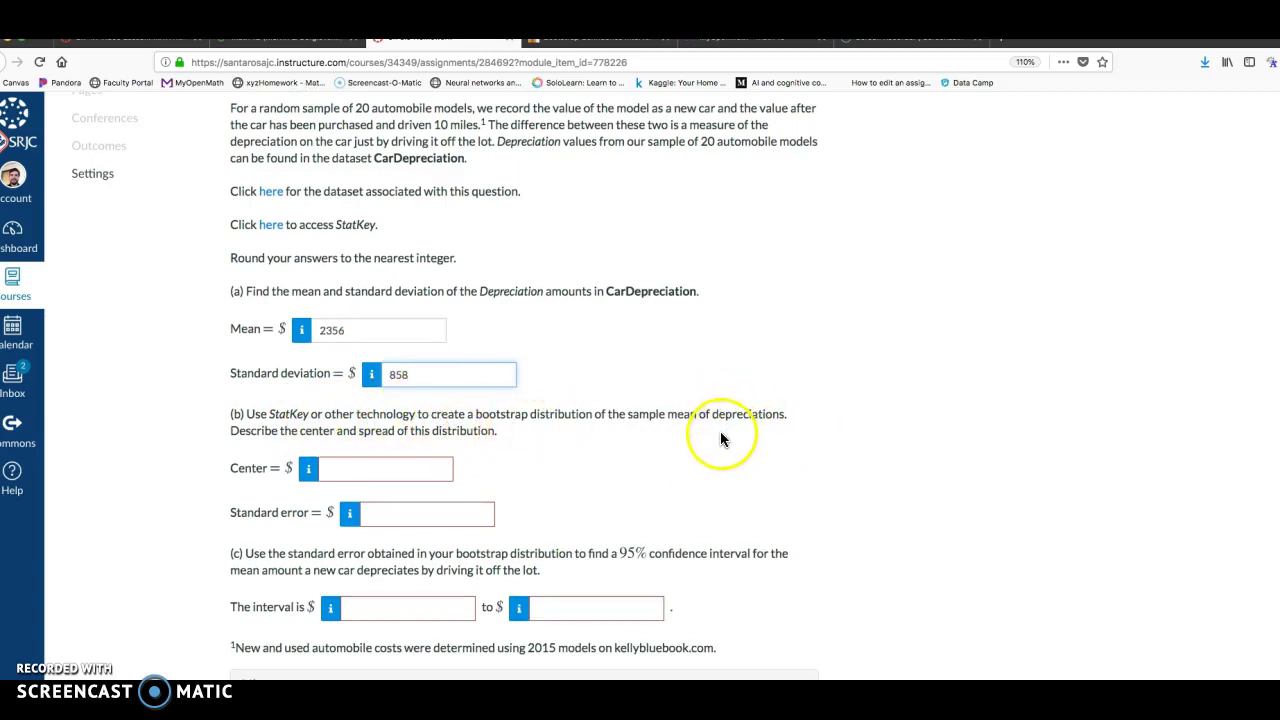
pyautogui.scroll(-1, 269, 426)
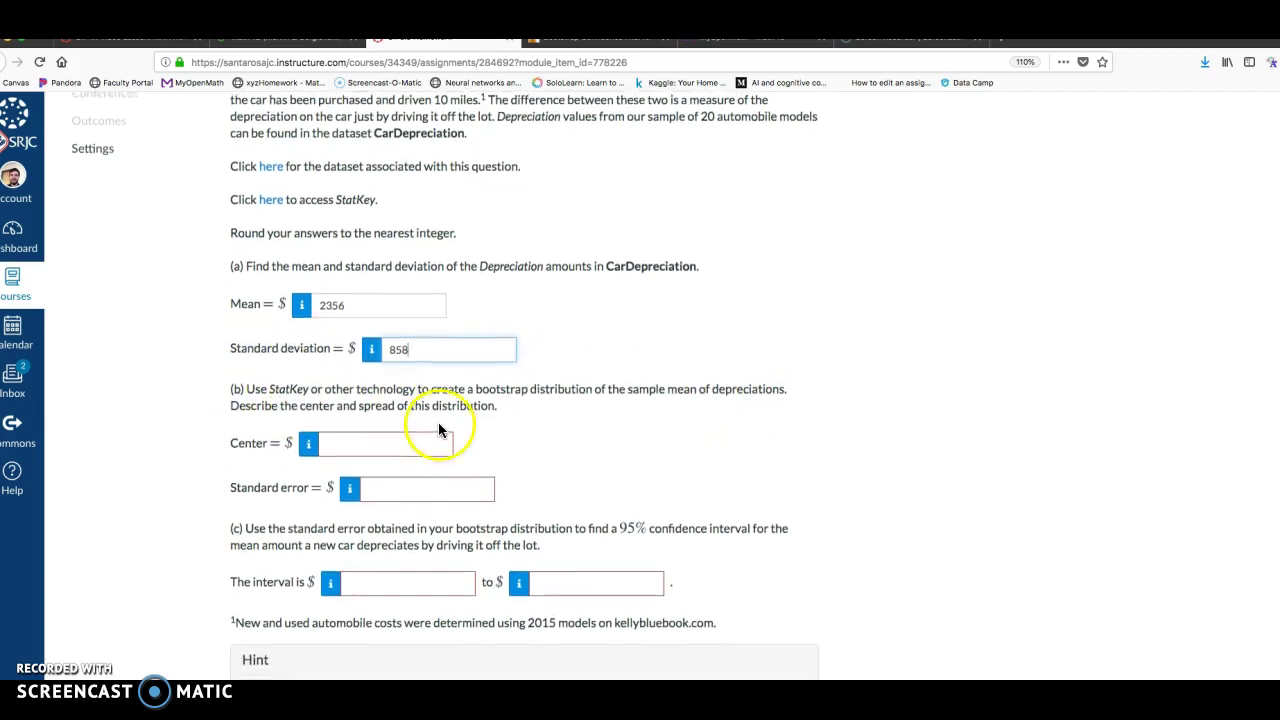
# Generate 4000 bootstrap means (centre 2359.964, SE 187.272) and inspect a few individual bootstrap samples
pyautogui.click(599, 45)
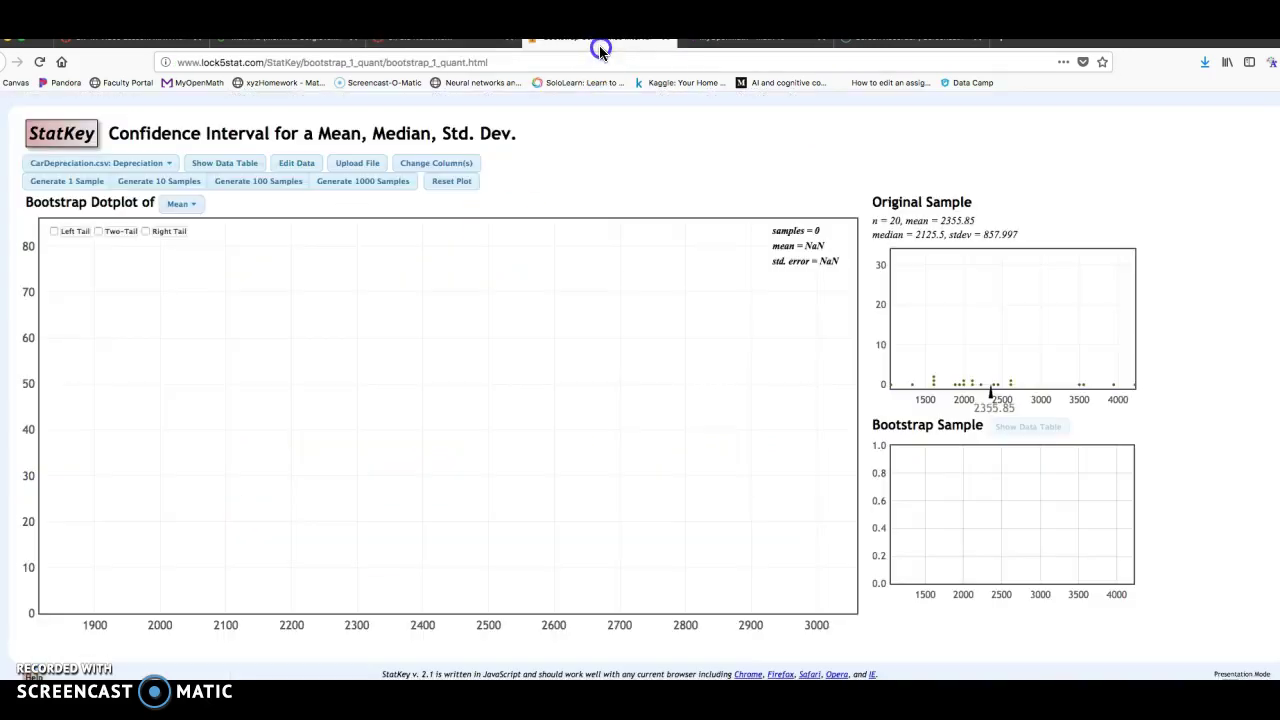
pyautogui.click(370, 185)
pyautogui.click(372, 185)
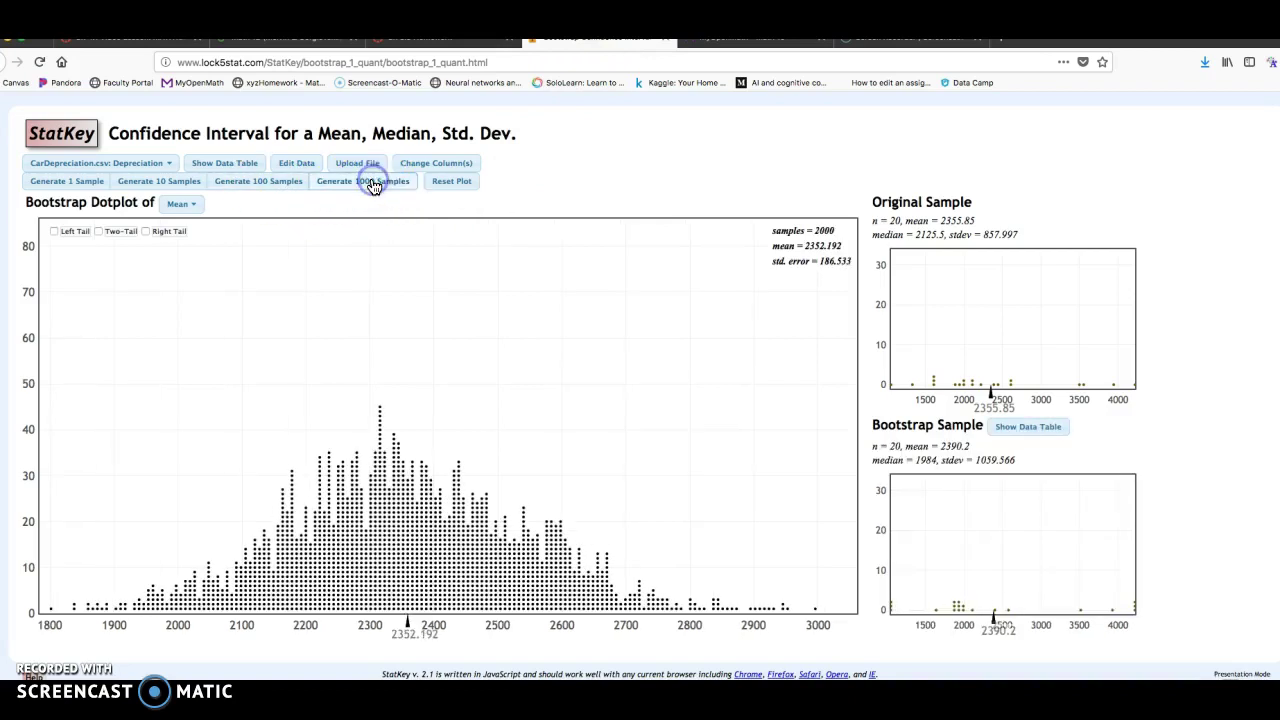
pyautogui.click(372, 185)
pyautogui.click(372, 185)
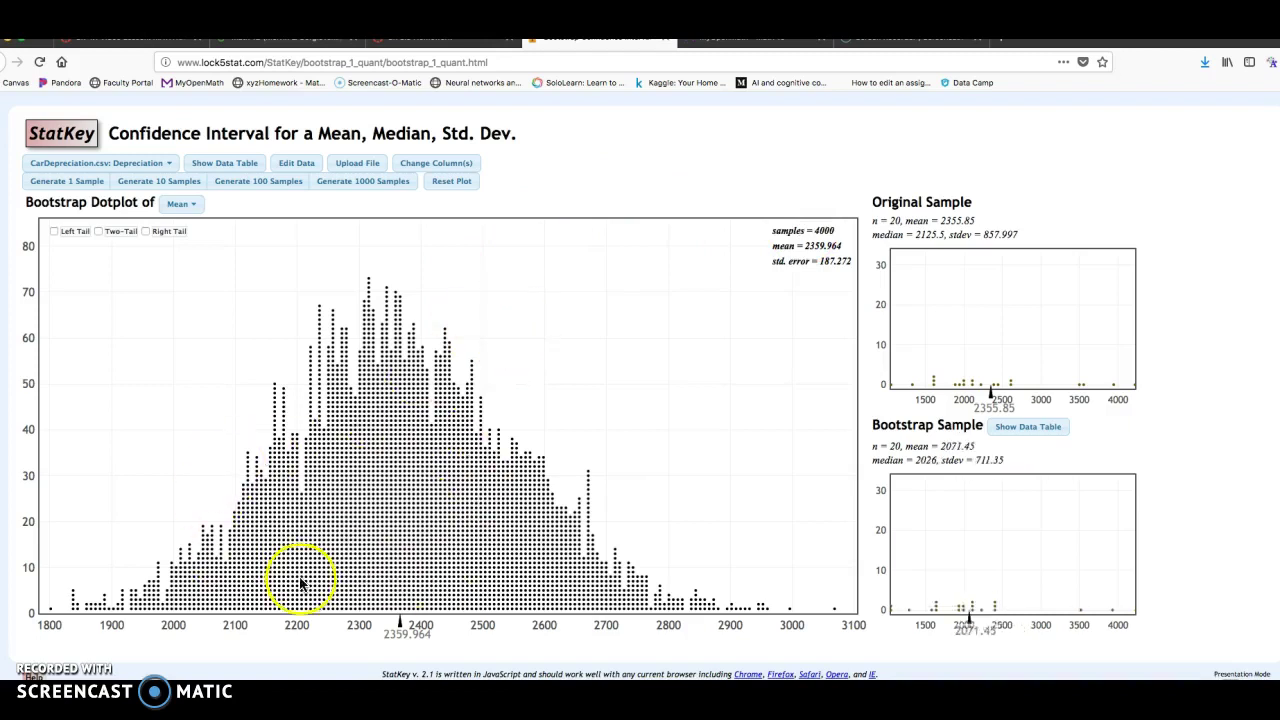
pyautogui.click(572, 545)
pyautogui.click(240, 440)
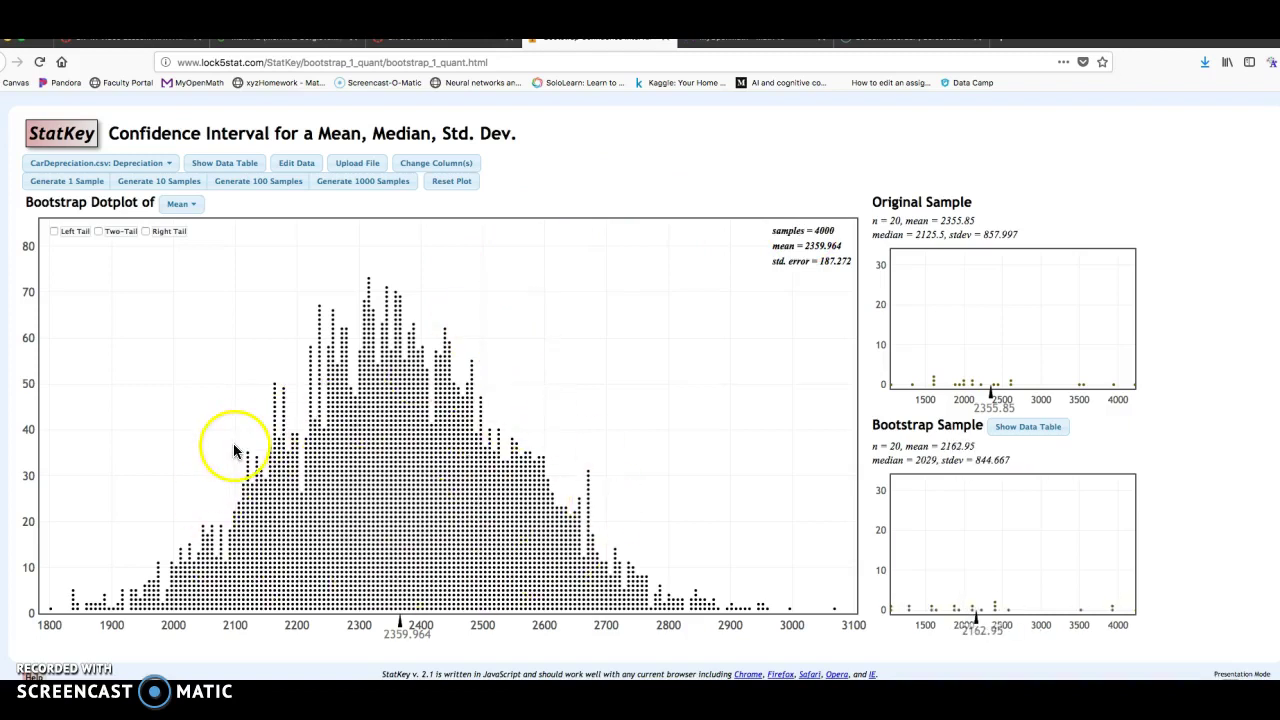
pyautogui.click(466, 309)
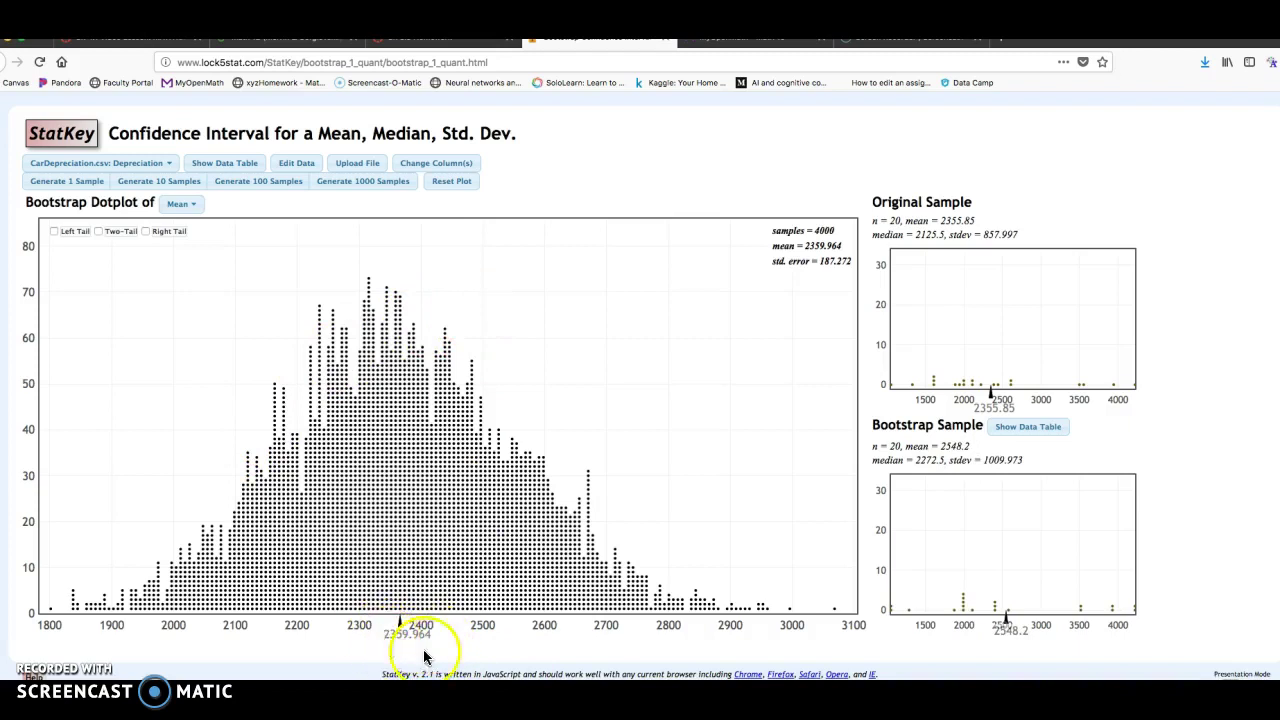
# Enter 2360 as part (b)'s Center, comparing it with StatKey's results and the Mean 2356
pyautogui.click(457, 42)
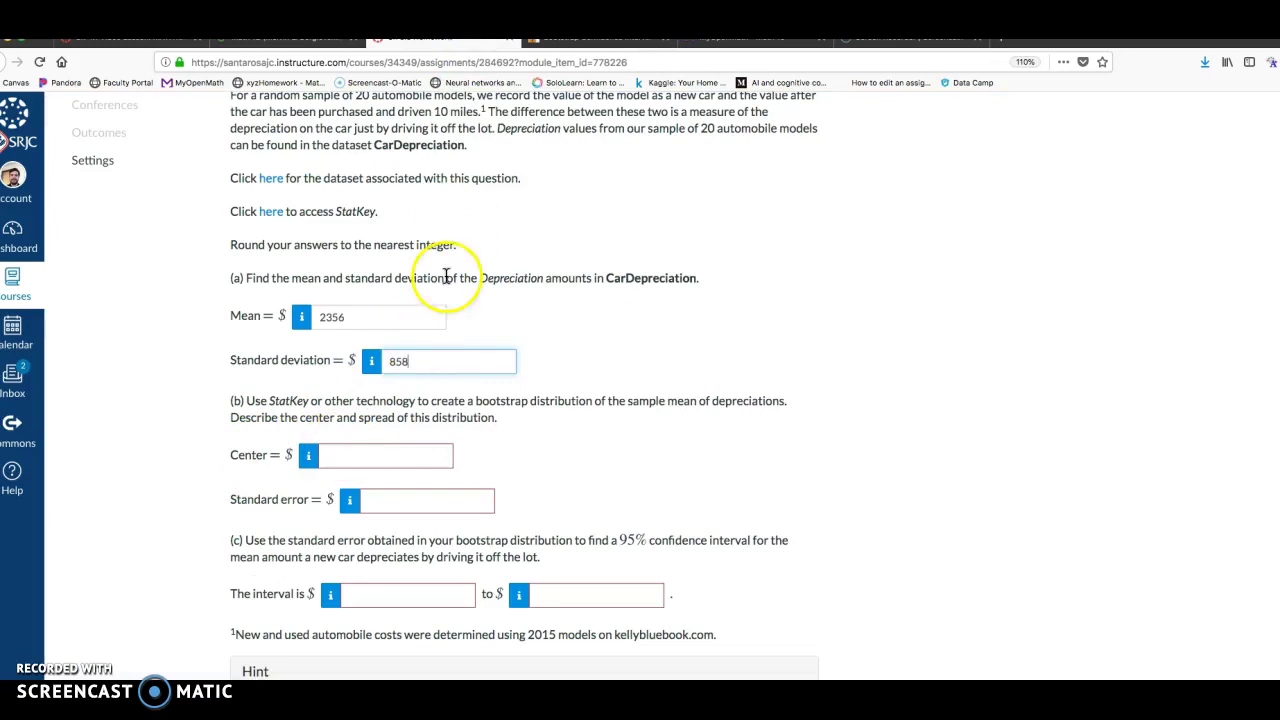
pyautogui.click(620, 45)
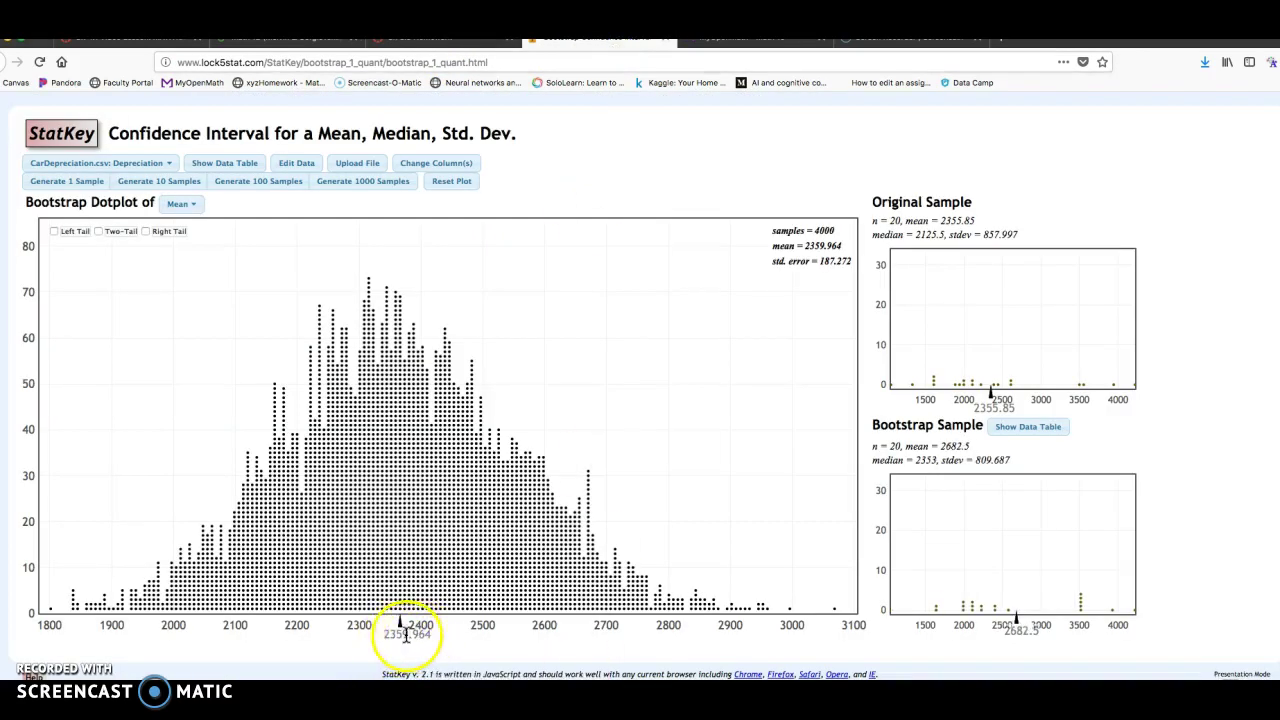
pyautogui.click(428, 37)
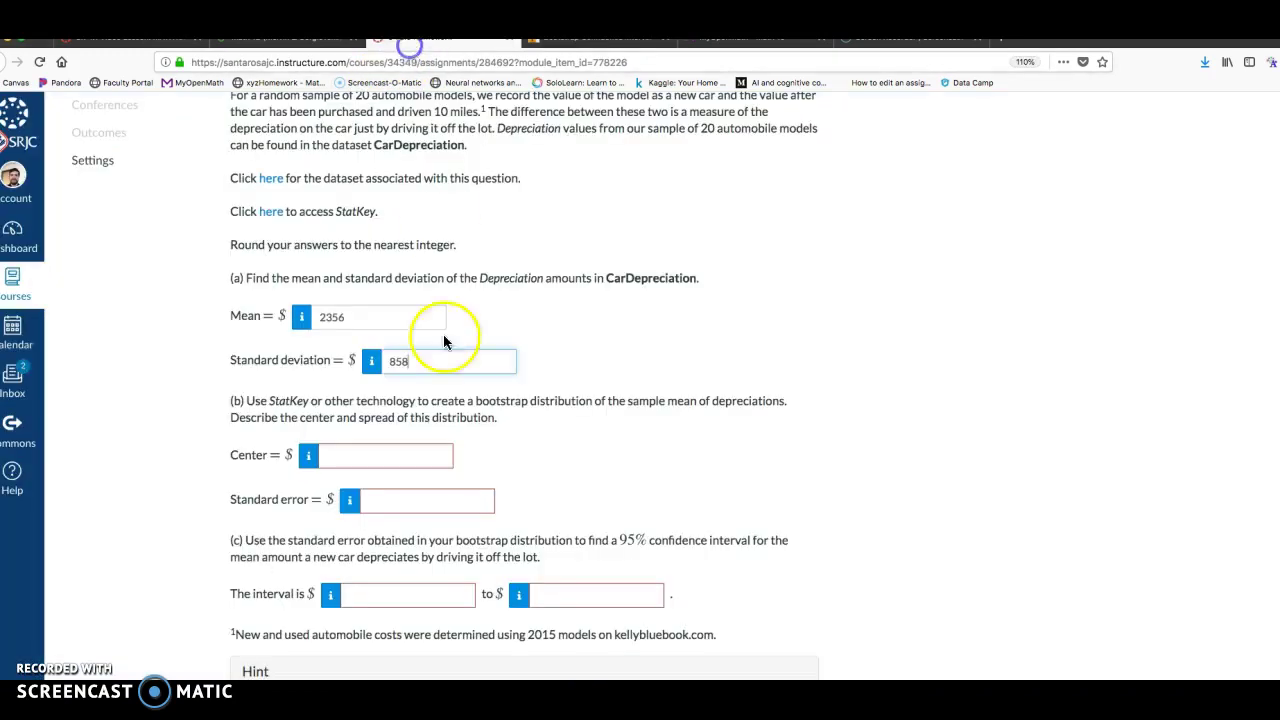
pyautogui.click(400, 458)
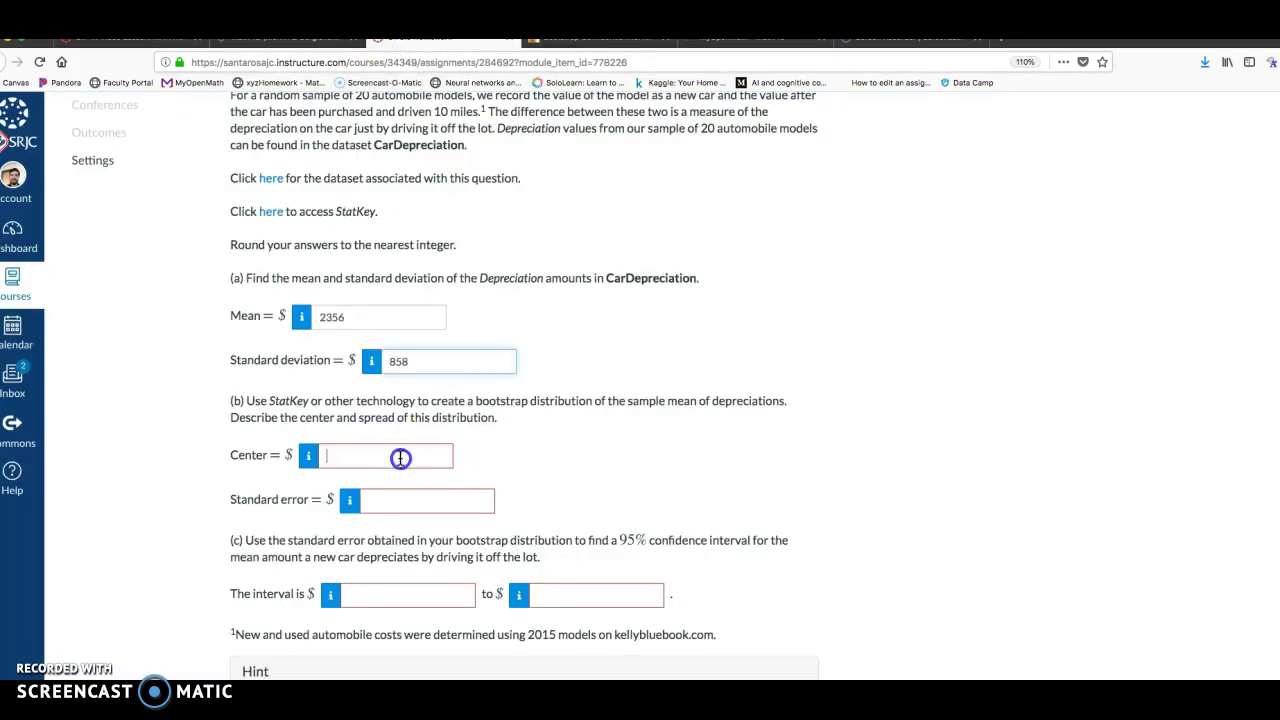
pyautogui.click(407, 455)
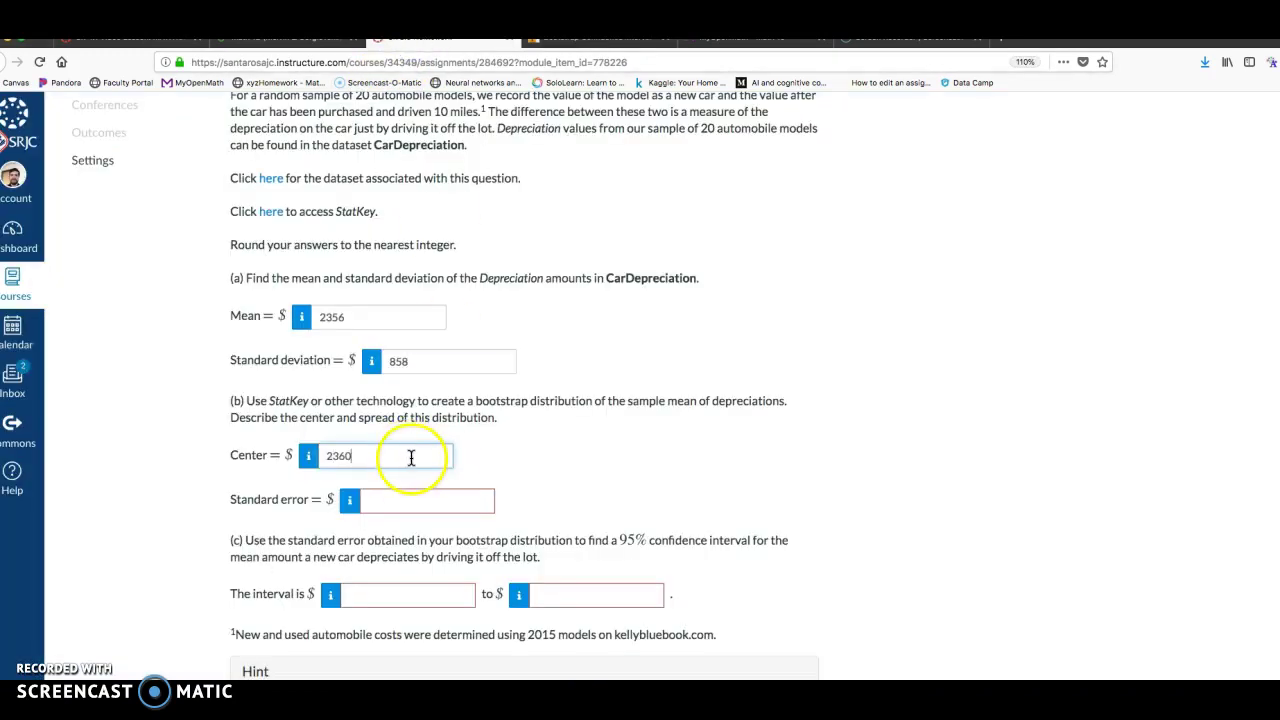
pyautogui.click(367, 463)
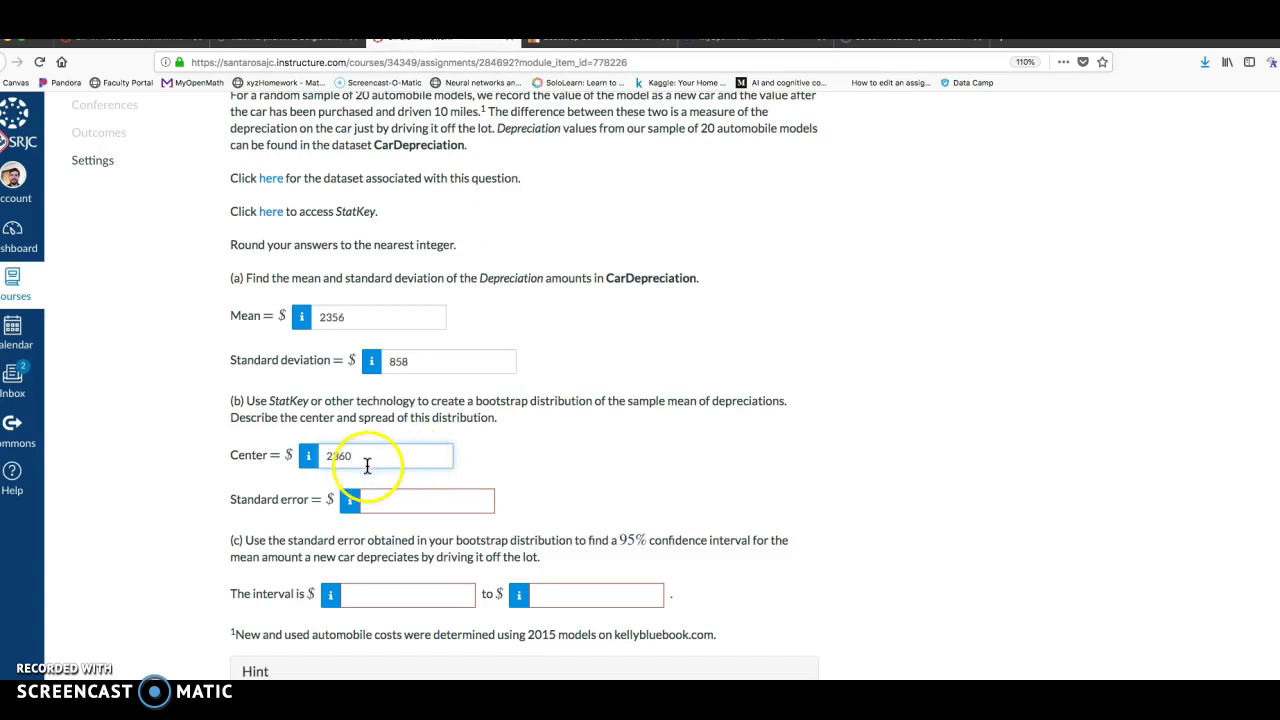
pyautogui.moveTo(352, 317); pyautogui.dragTo(316, 317)
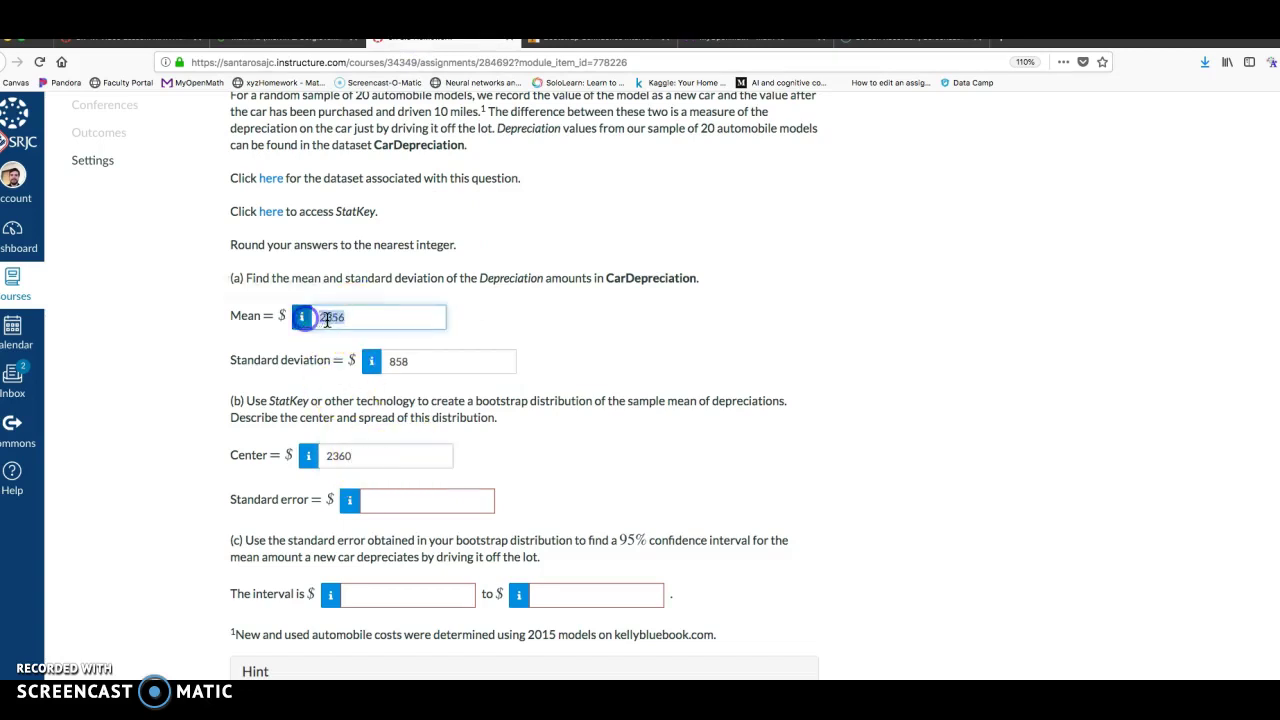
pyautogui.click(377, 452)
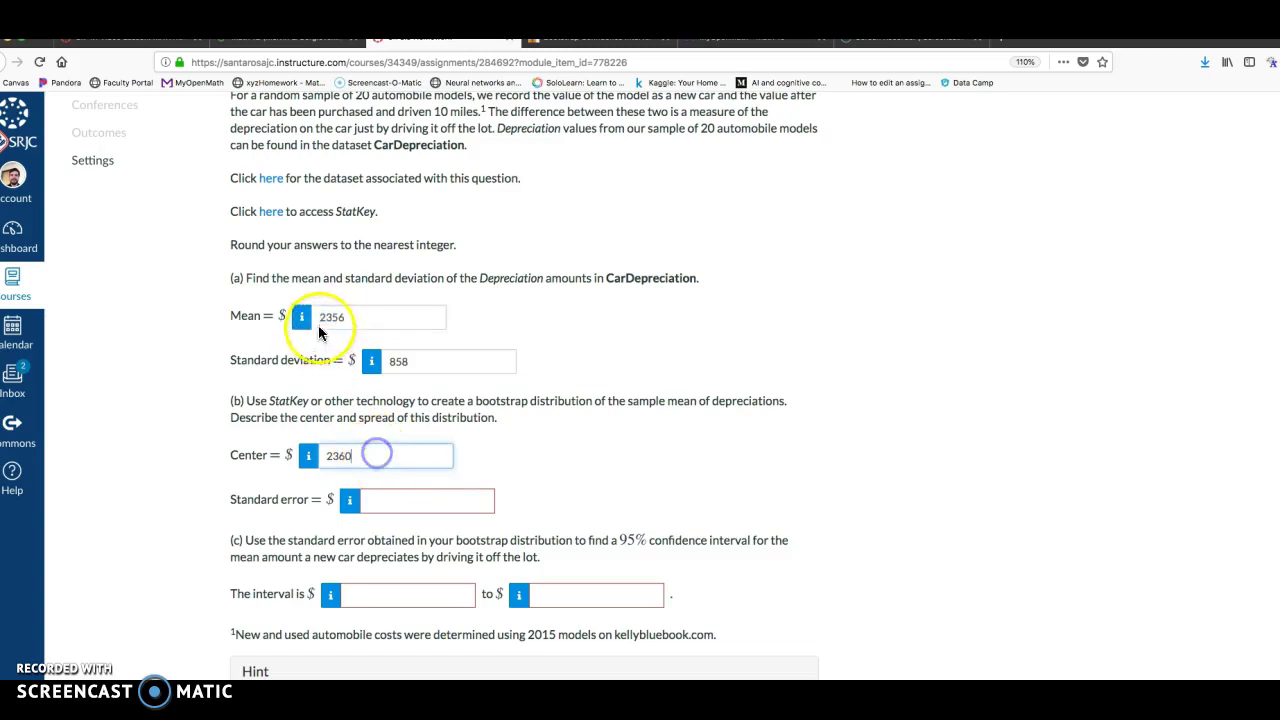
pyautogui.click(330, 317)
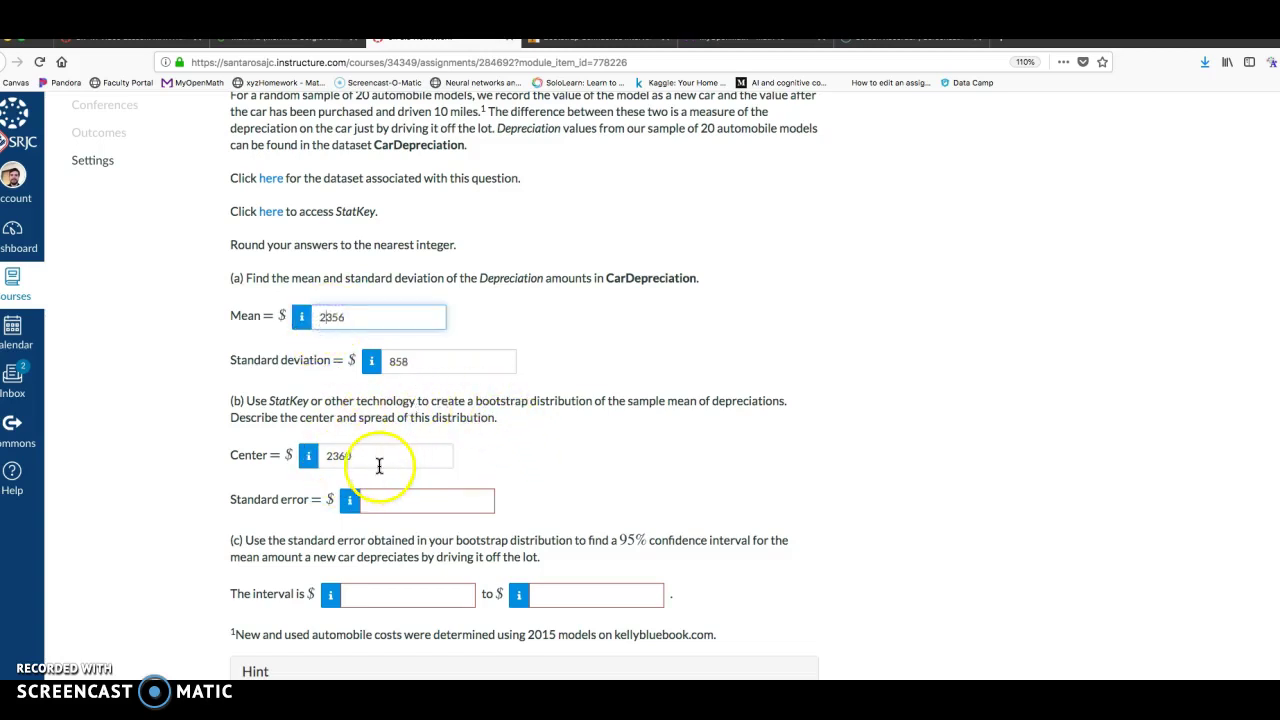
# Reset and regenerate 4000 bootstrap means (centre 2359.1, SE 184.012), then select Canvas's old Center 2360
pyautogui.click(560, 45)
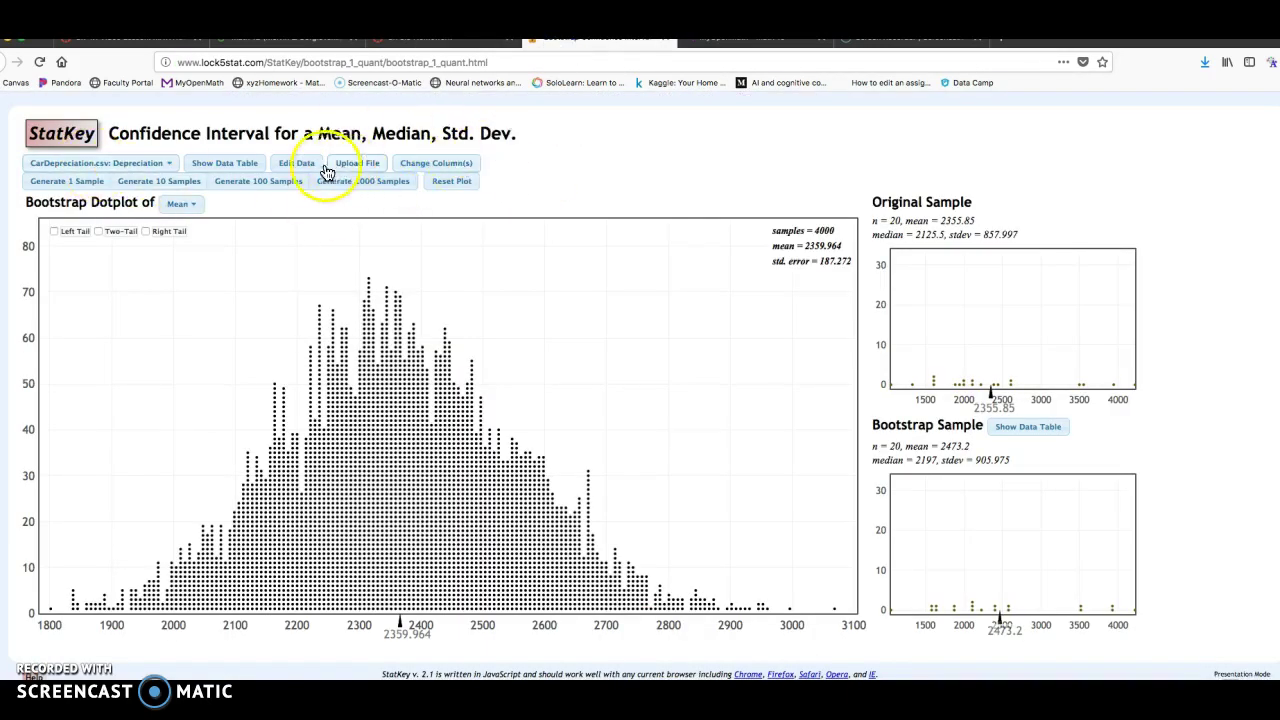
pyautogui.click(451, 181)
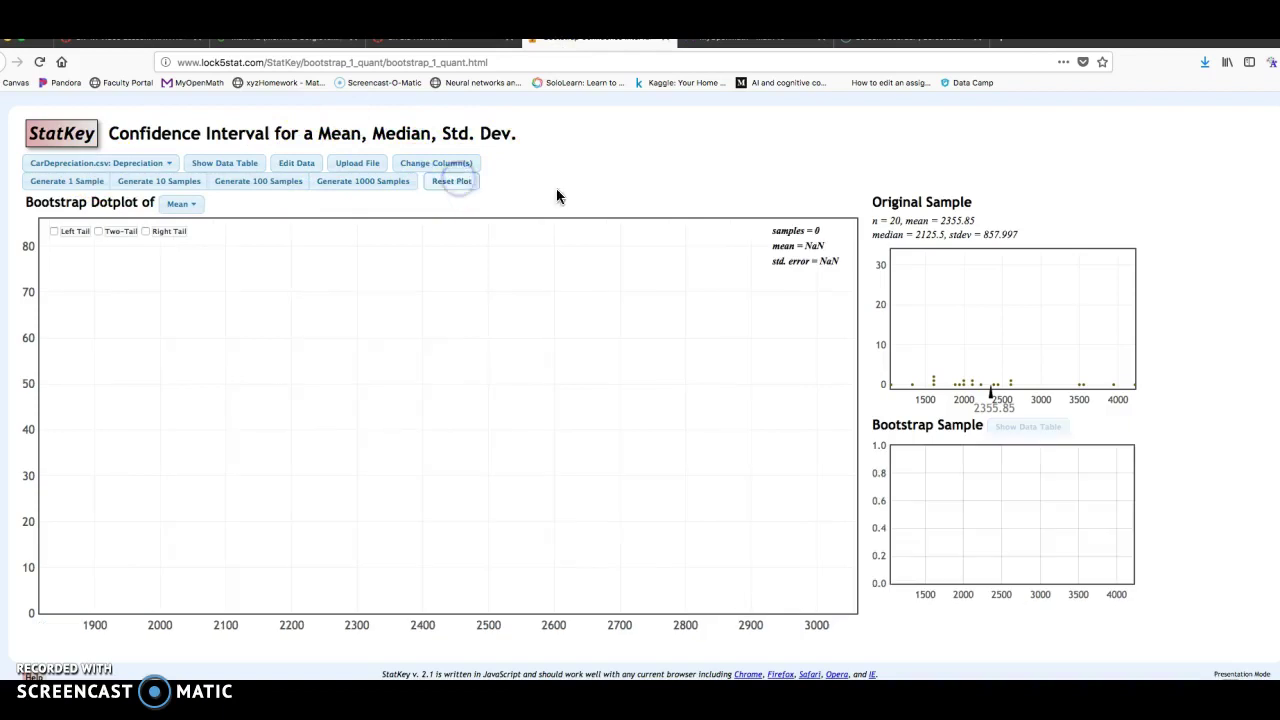
pyautogui.click(386, 182)
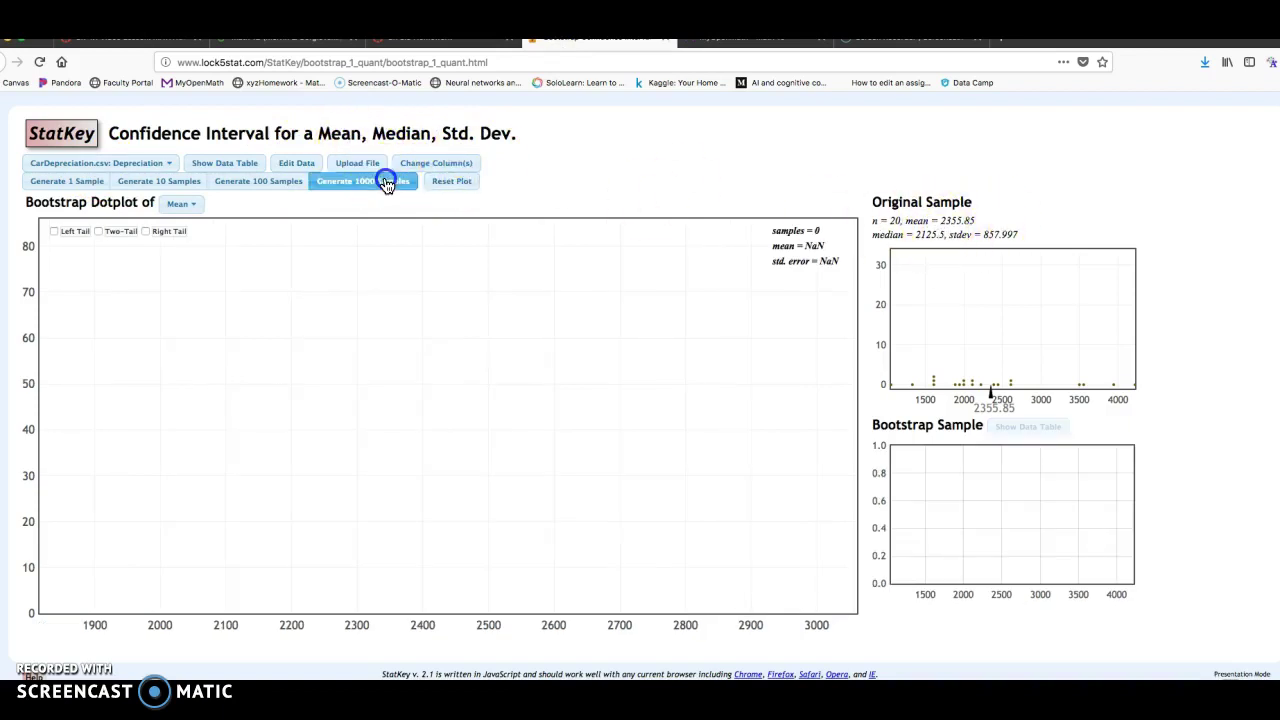
pyautogui.click(386, 182)
pyautogui.click(386, 182)
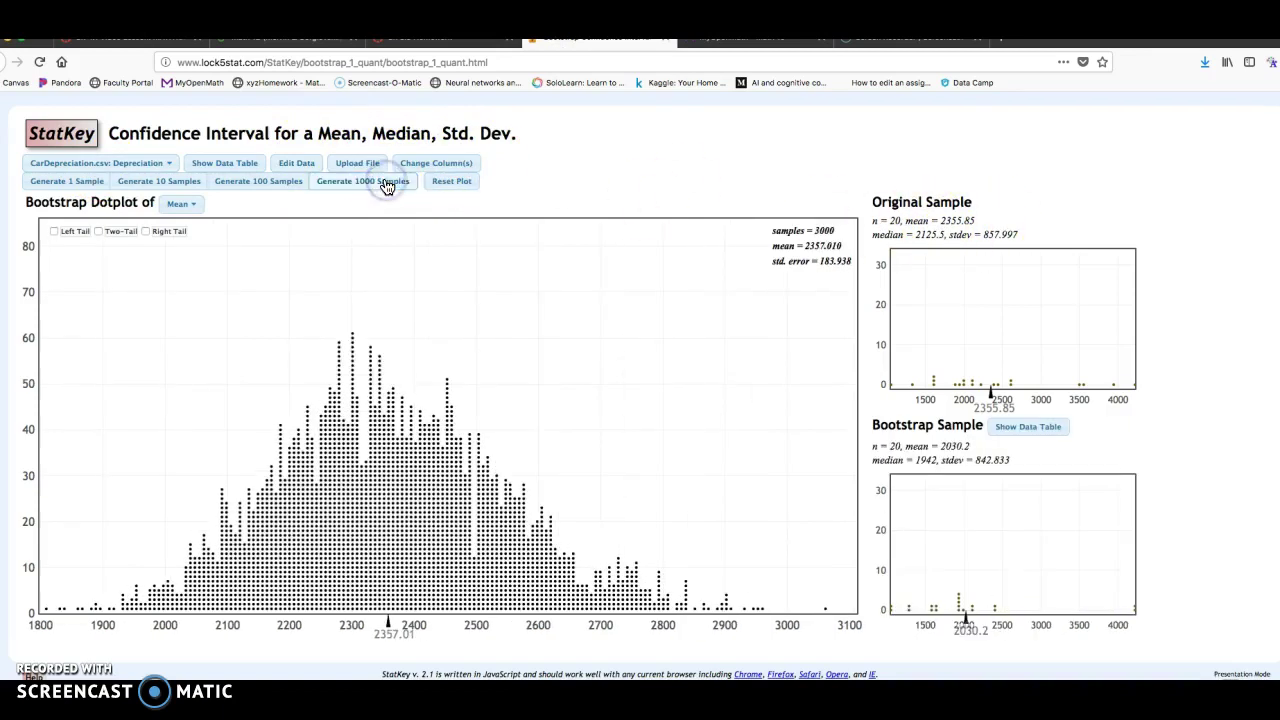
pyautogui.click(386, 184)
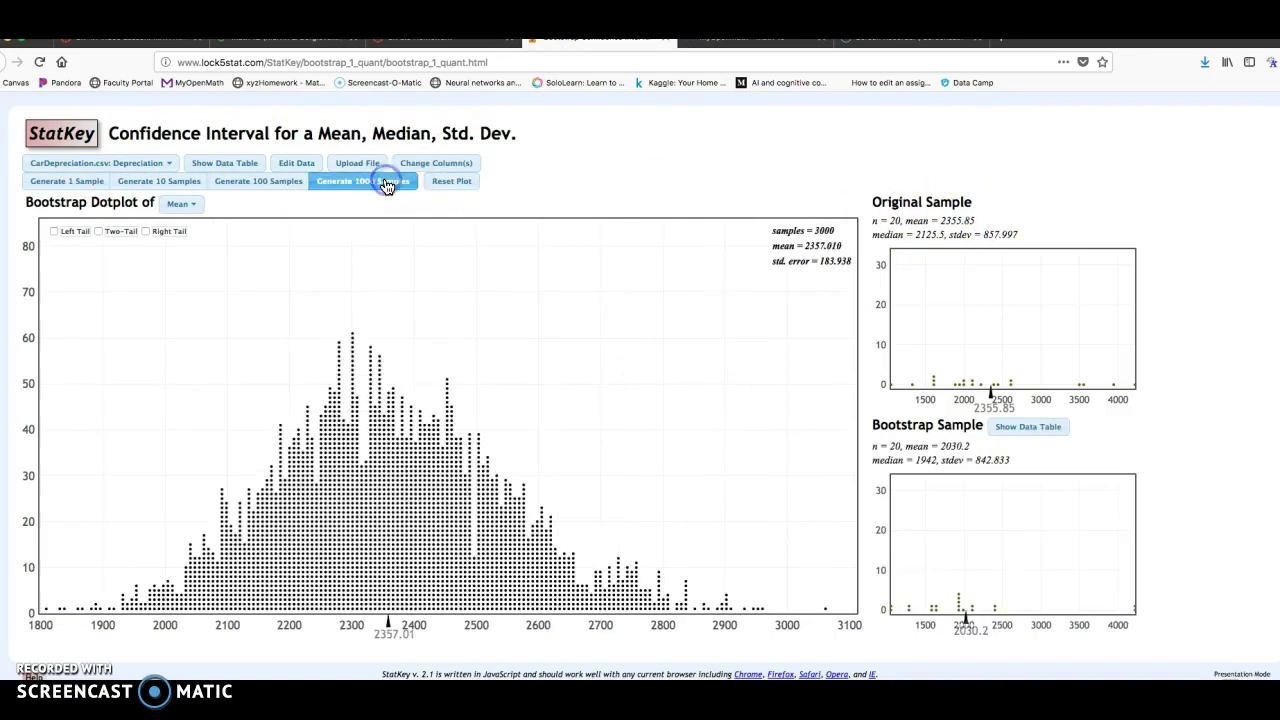
pyautogui.click(391, 634)
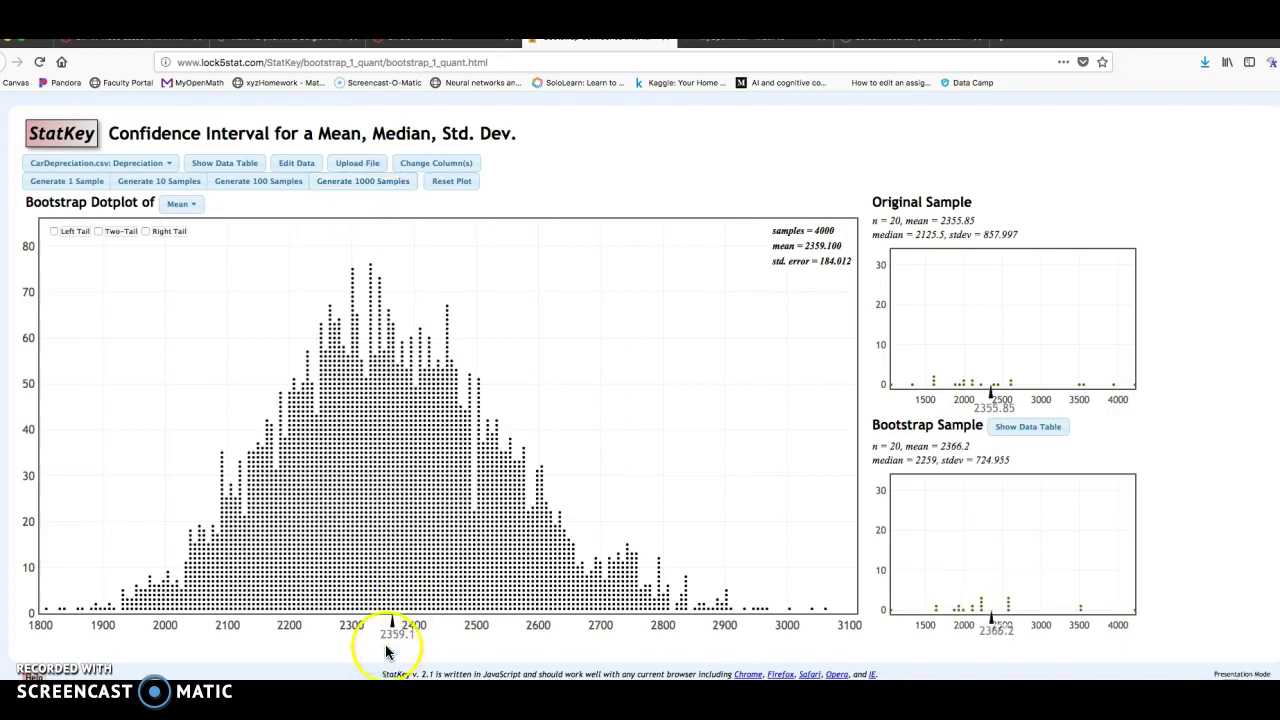
pyautogui.click(420, 40)
pyautogui.moveTo(386, 451); pyautogui.dragTo(180, 449)
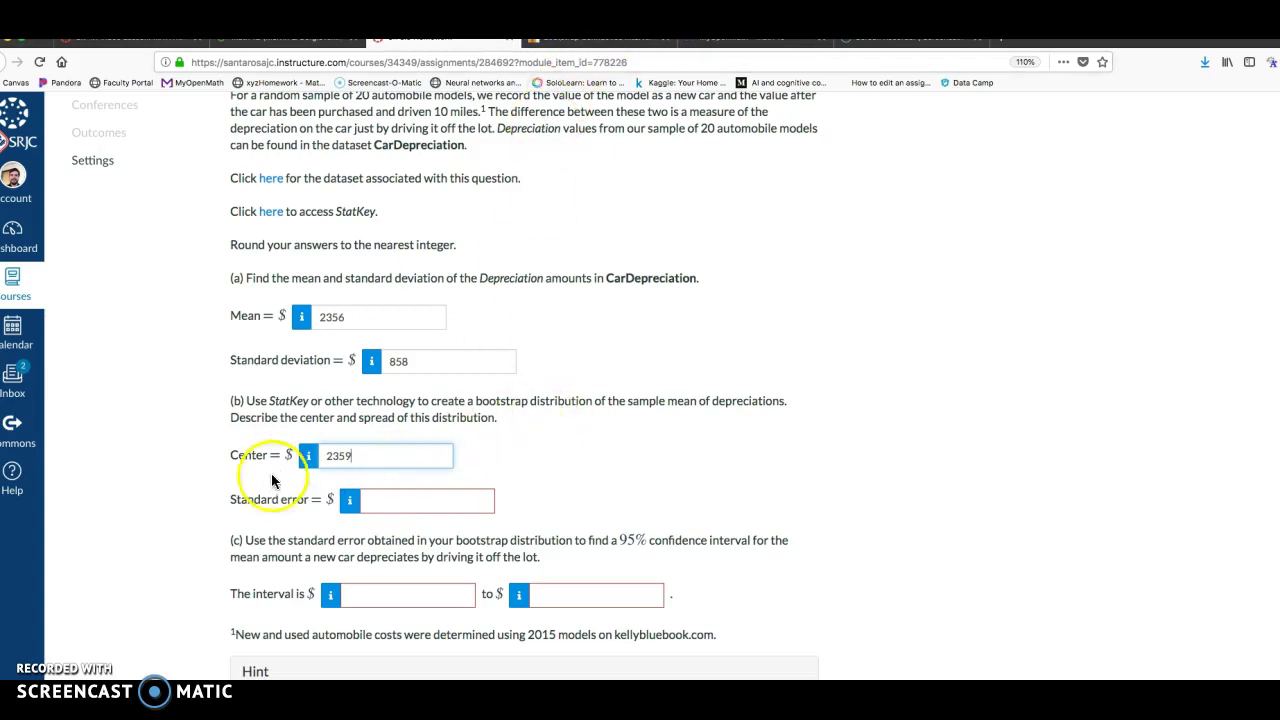
# Change Center to 2359 and enter 184 as the standard error, checked against StatKey
pyautogui.click(590, 38)
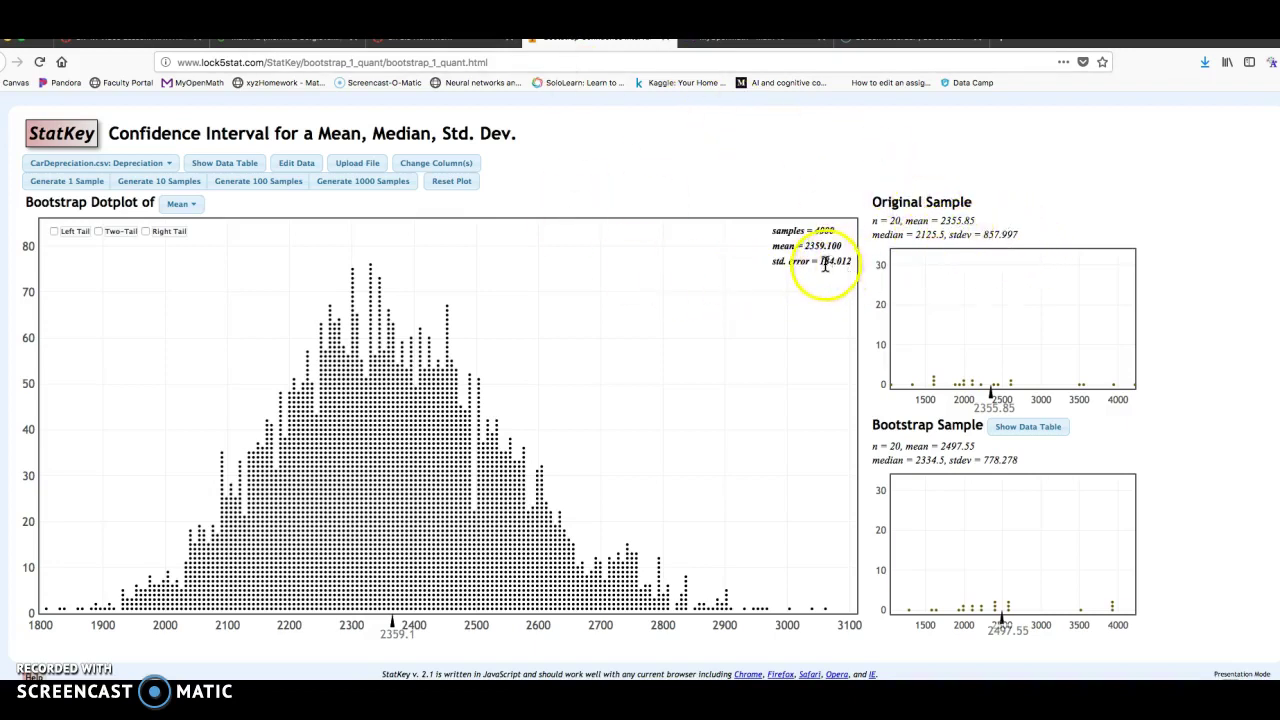
pyautogui.click(470, 40)
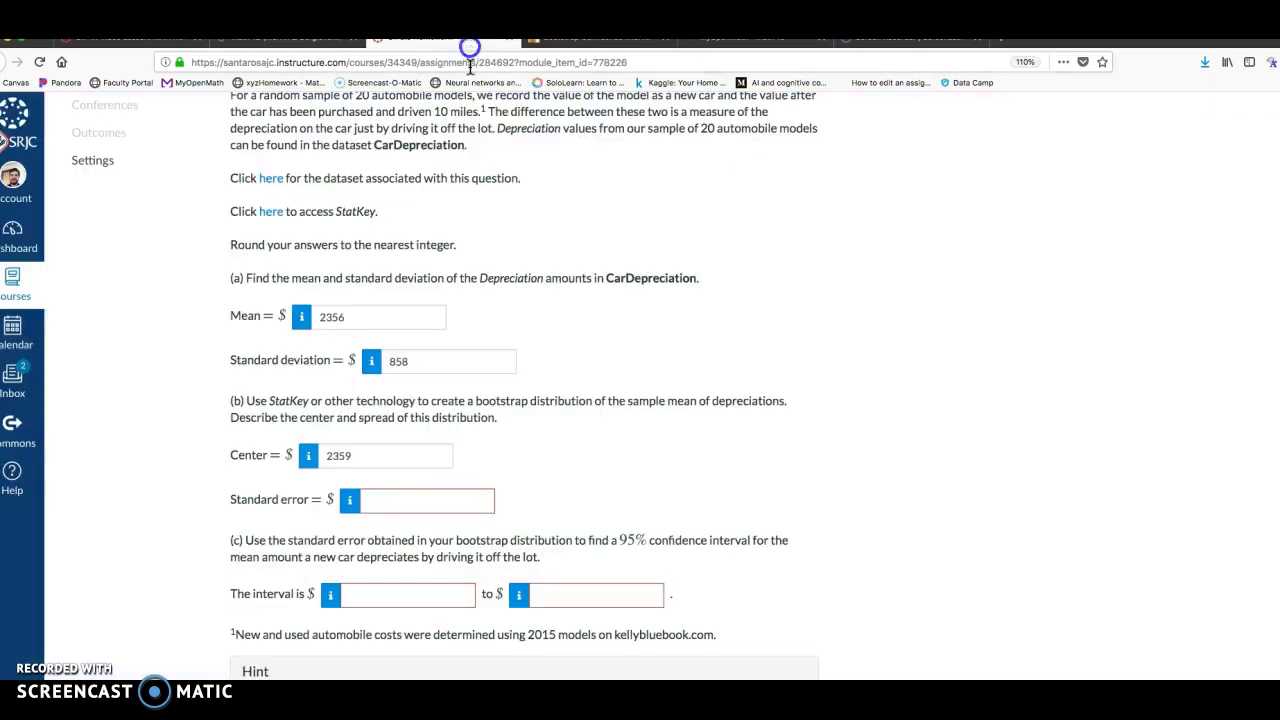
pyautogui.click(418, 504)
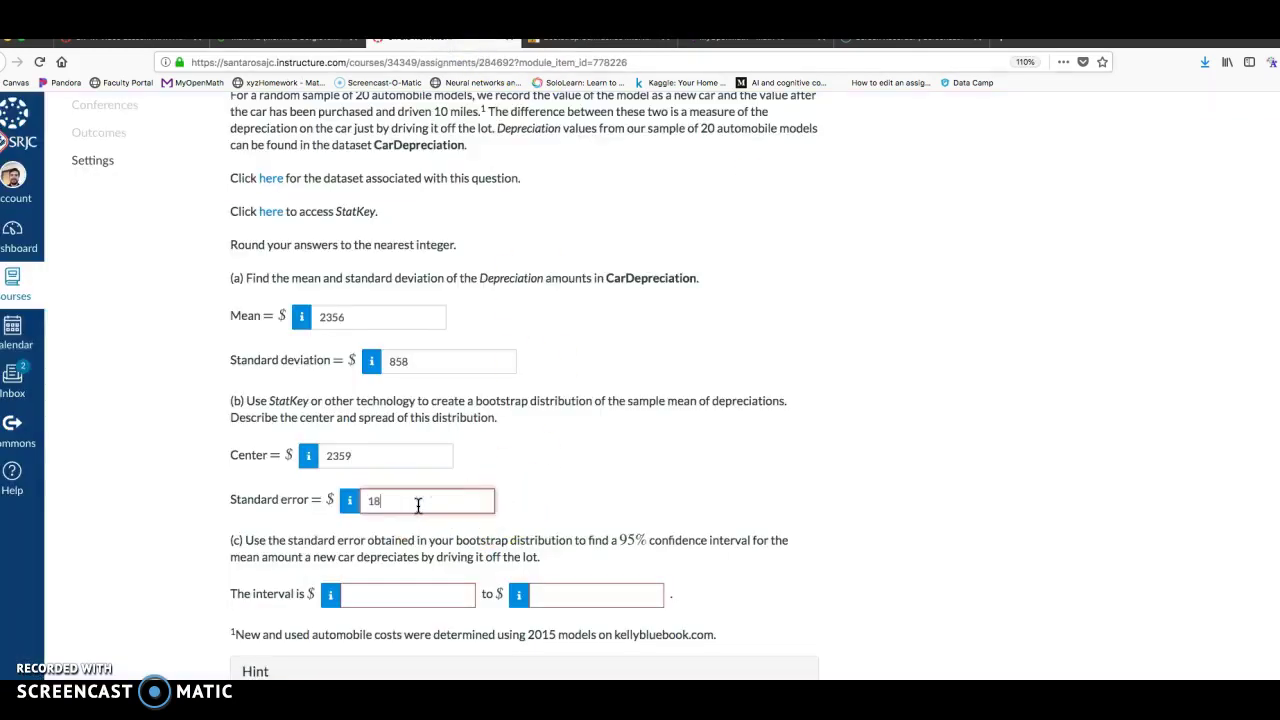
pyautogui.scroll(-1, 257, 457)
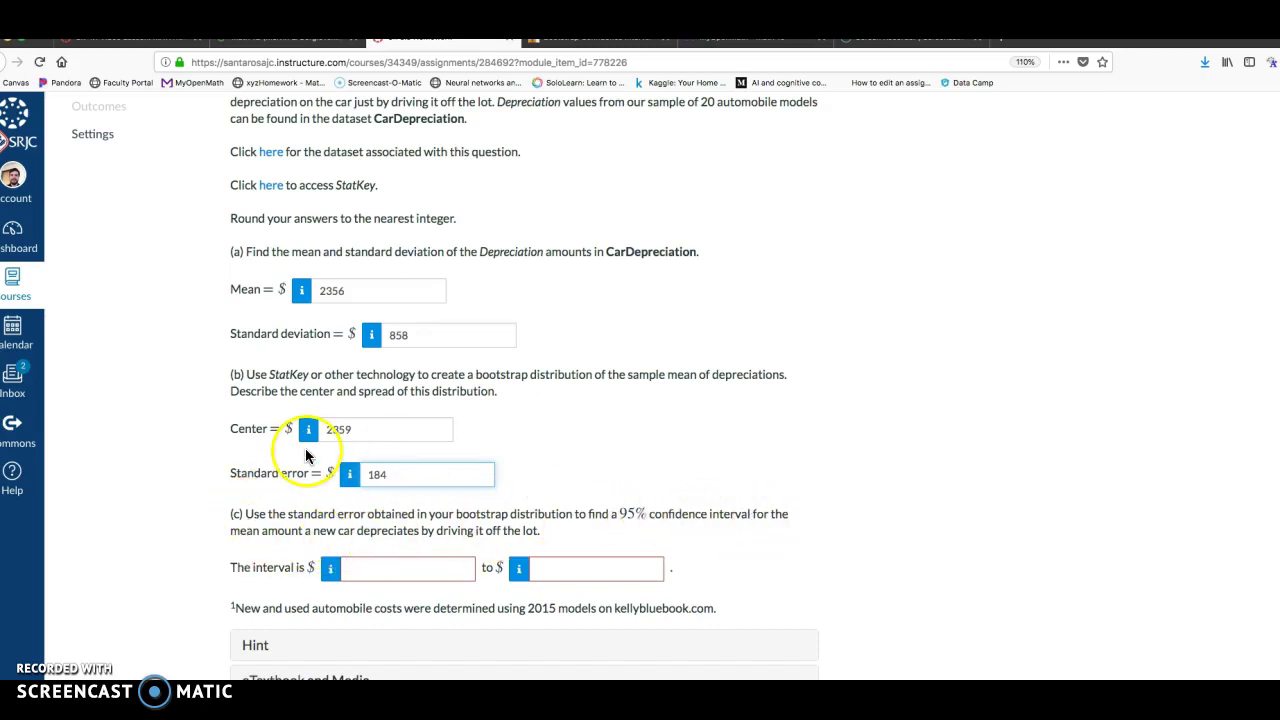
pyautogui.scroll(-1, 257, 455)
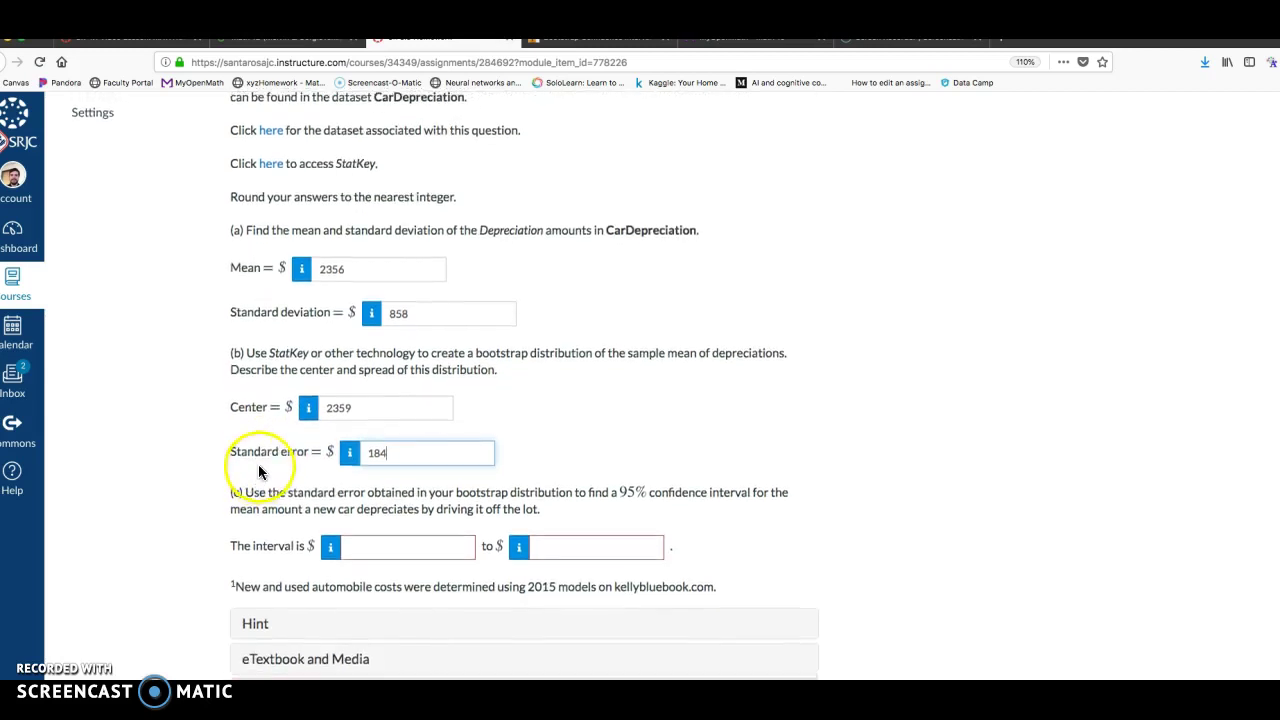
pyautogui.scroll(1, 286, 462)
# Write the note that the 95% CI is statistic minus/plus 2 standard errors, with an empty equation below
pyautogui.click(423, 664)
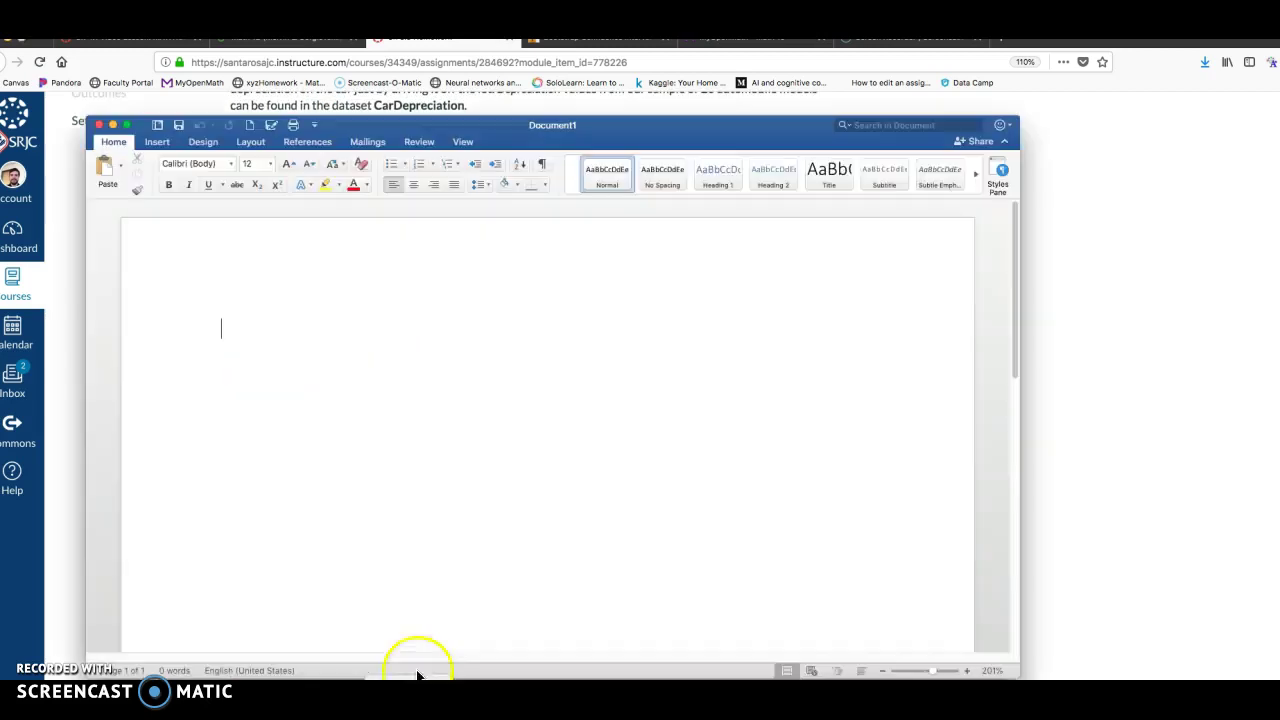
pyautogui.write('The ')
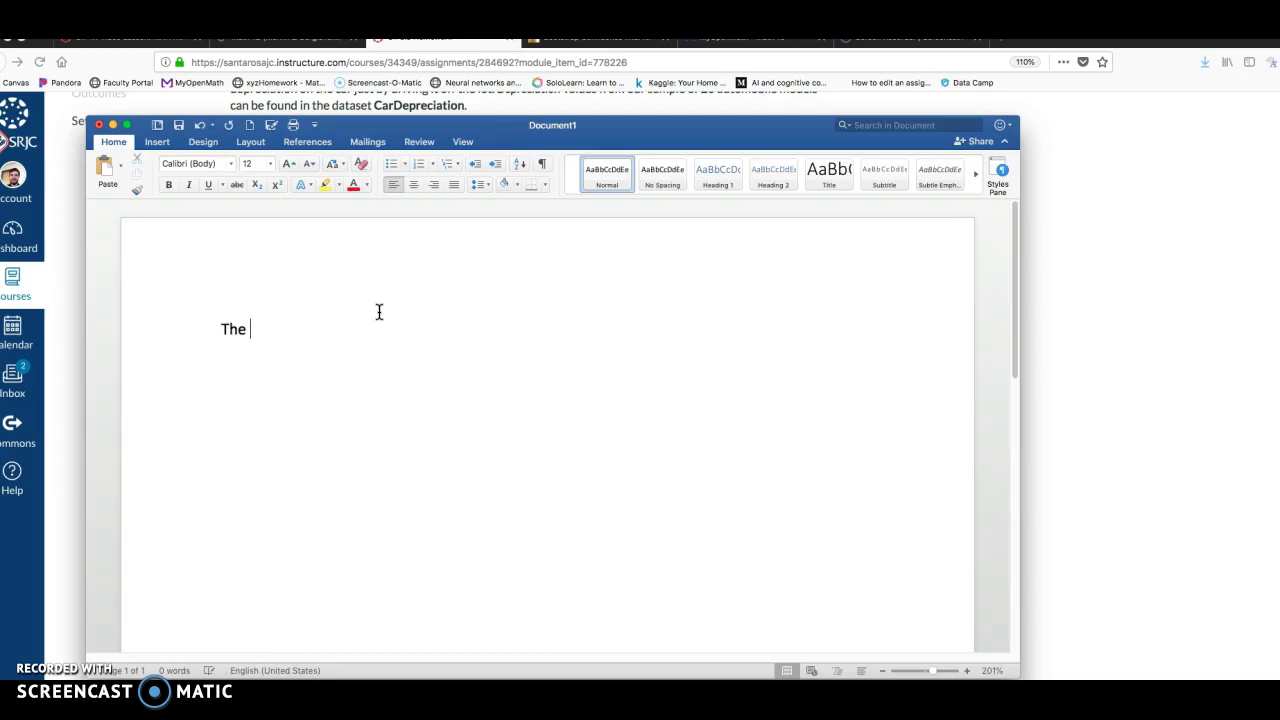
pyautogui.write('95% CI i')
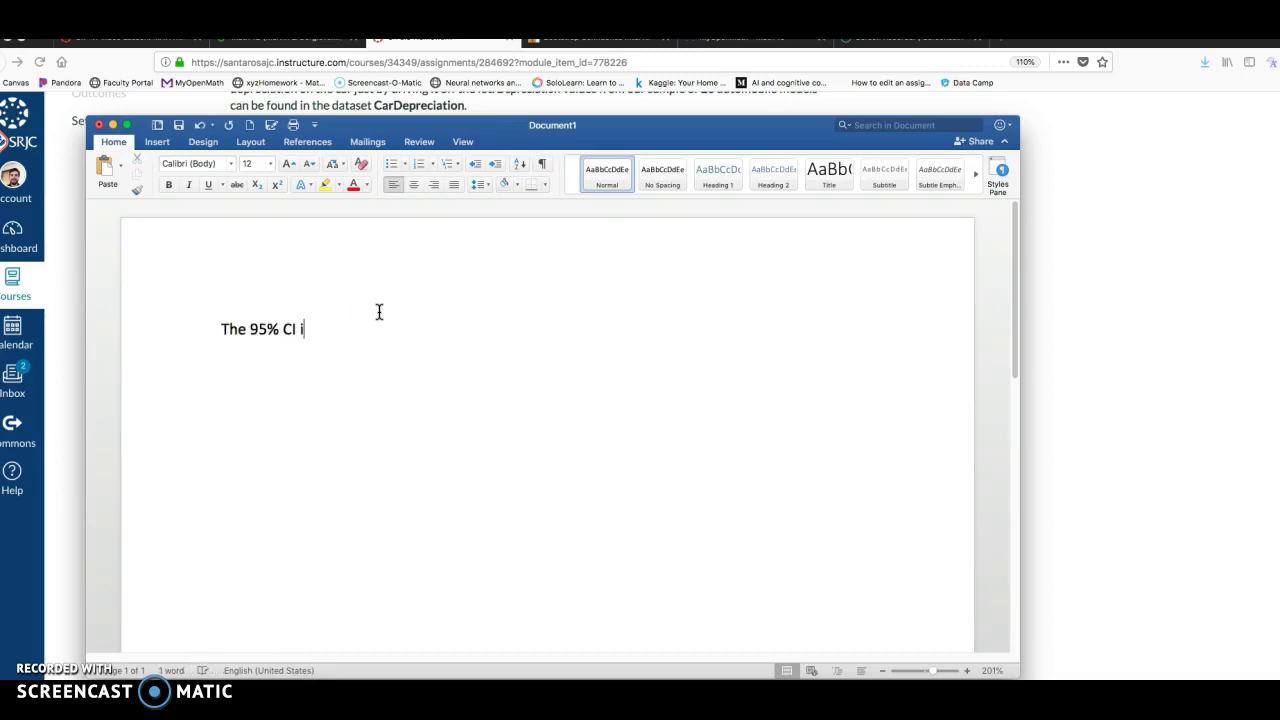
pyautogui.write('s s')
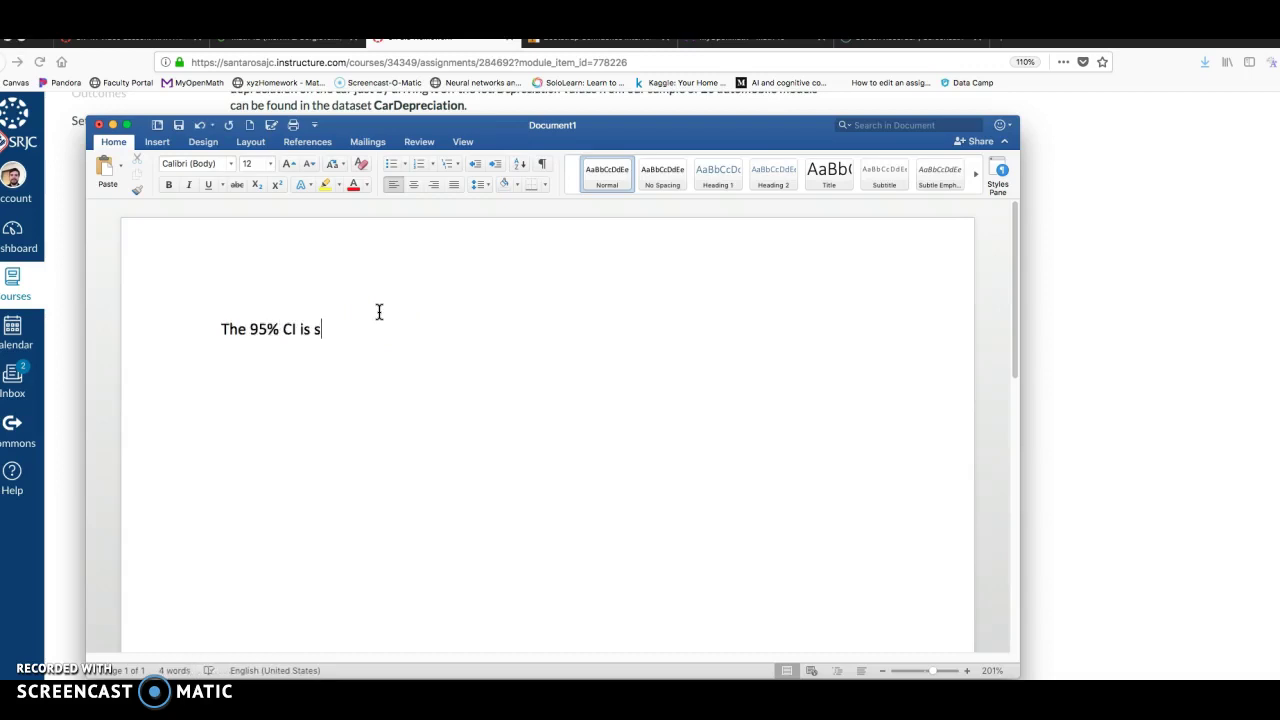
pyautogui.write('tatistic')
pyautogui.write(' pl')
pyautogui.write('u')
pyautogui.press('BackSpace')
pyautogui.press('BackSpace')
pyautogui.press('BackSpace')
pyautogui.write('minus 2 times ')
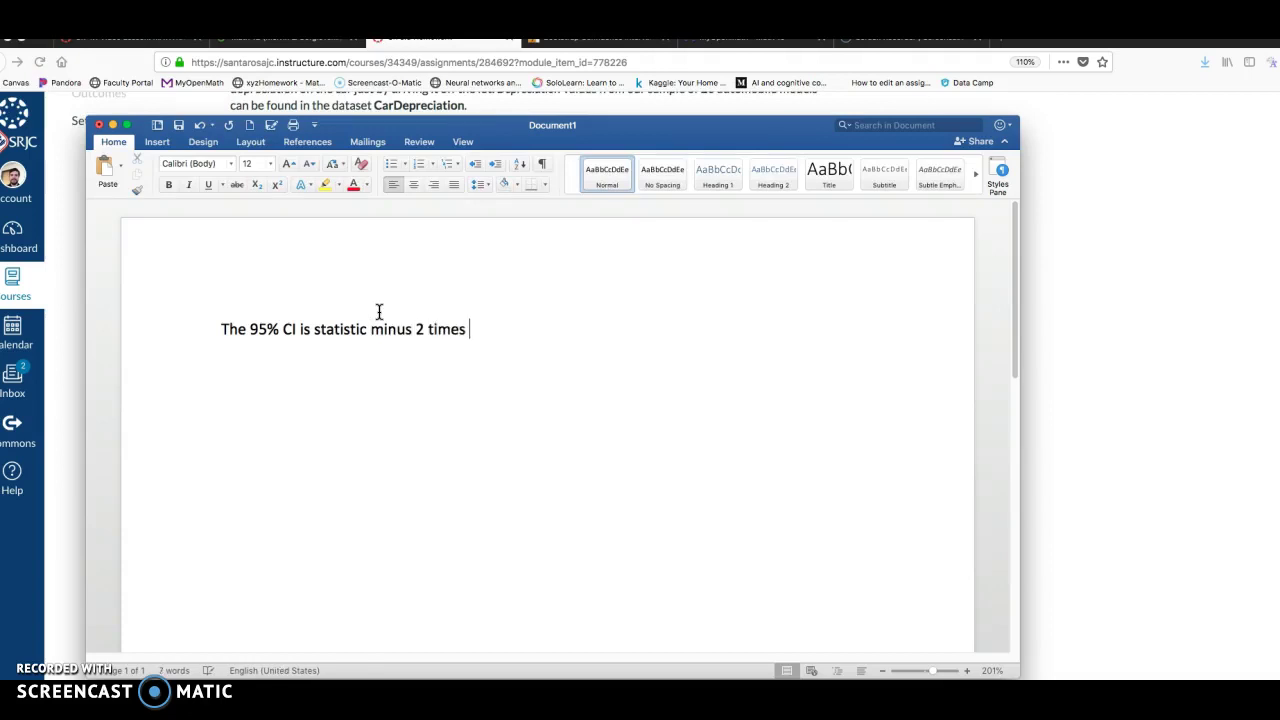
pyautogui.write('standard error ')
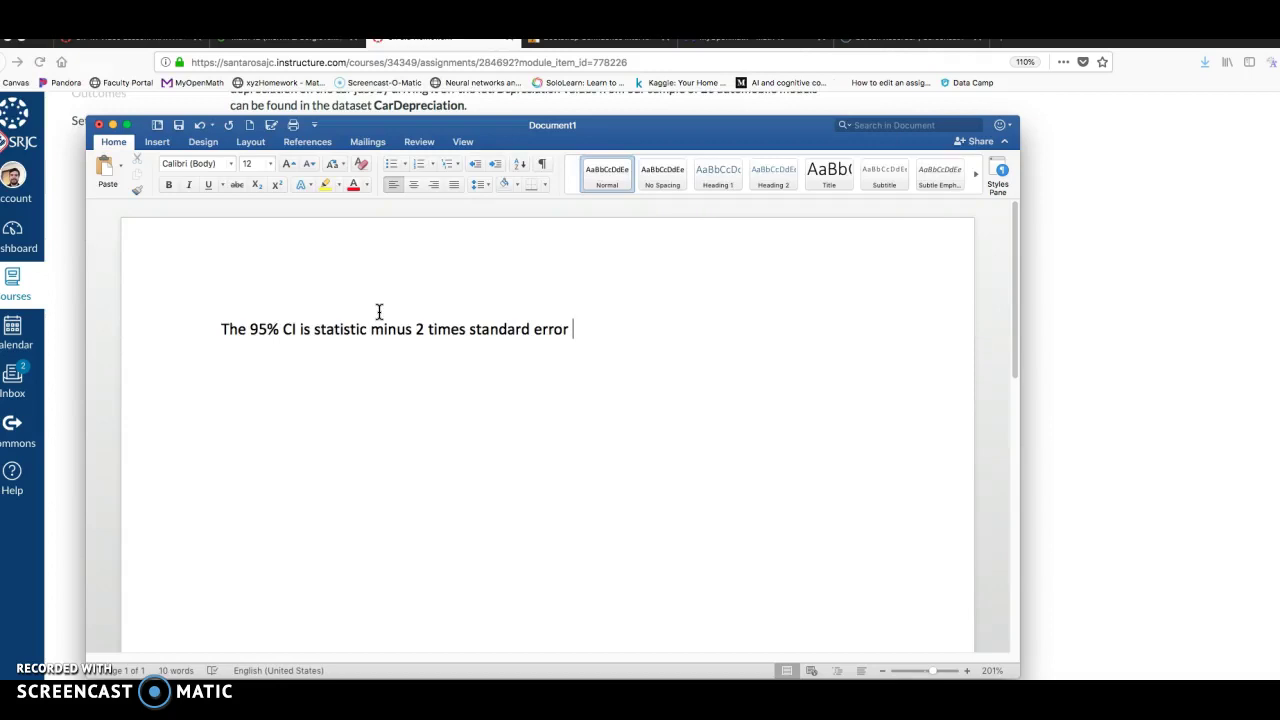
pyautogui.write('is lower bound')
pyautogui.press('BackSpace')
pyautogui.write('nd, and ')
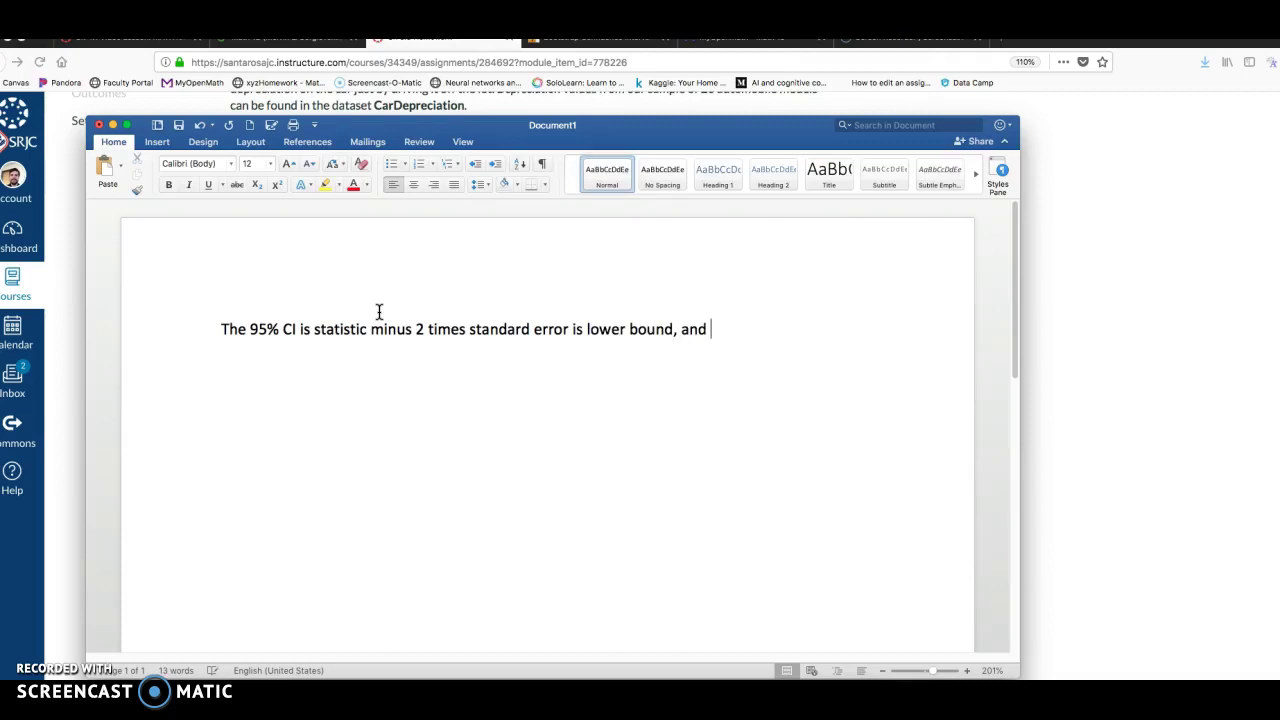
pyautogui.write('statistic')
pyautogui.write(' plus')
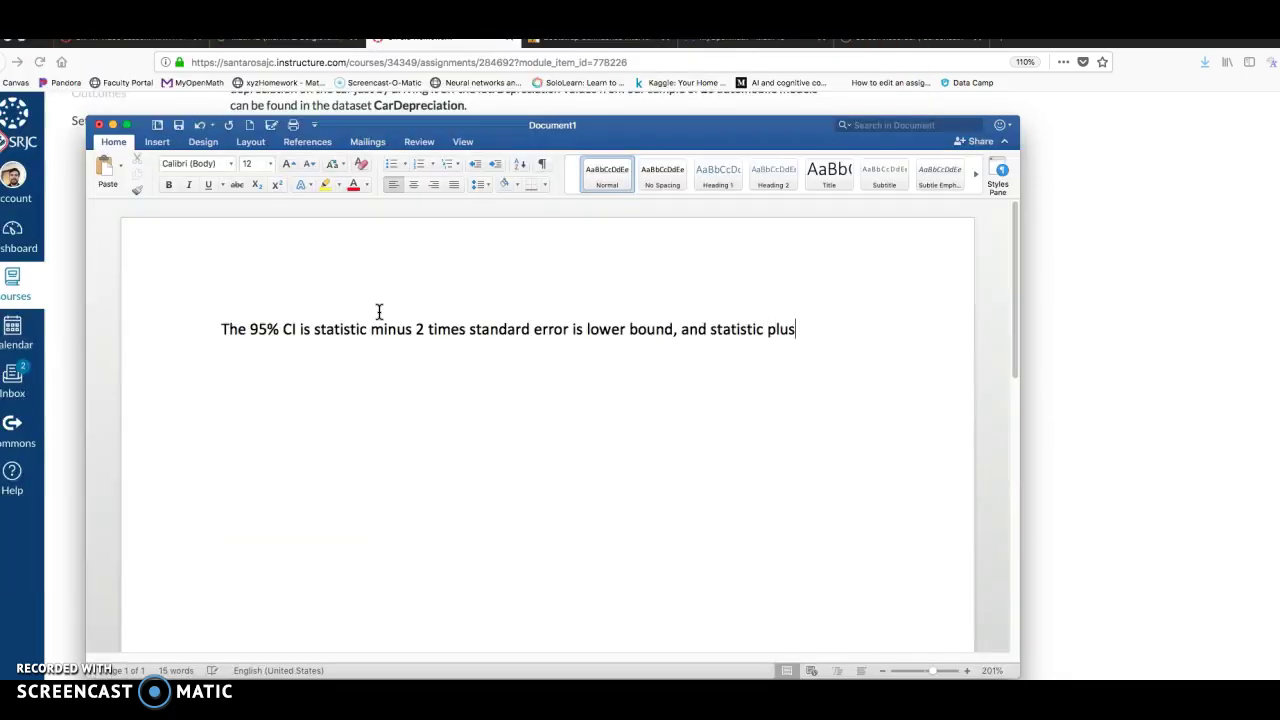
pyautogui.write(' 2 times standard erro')
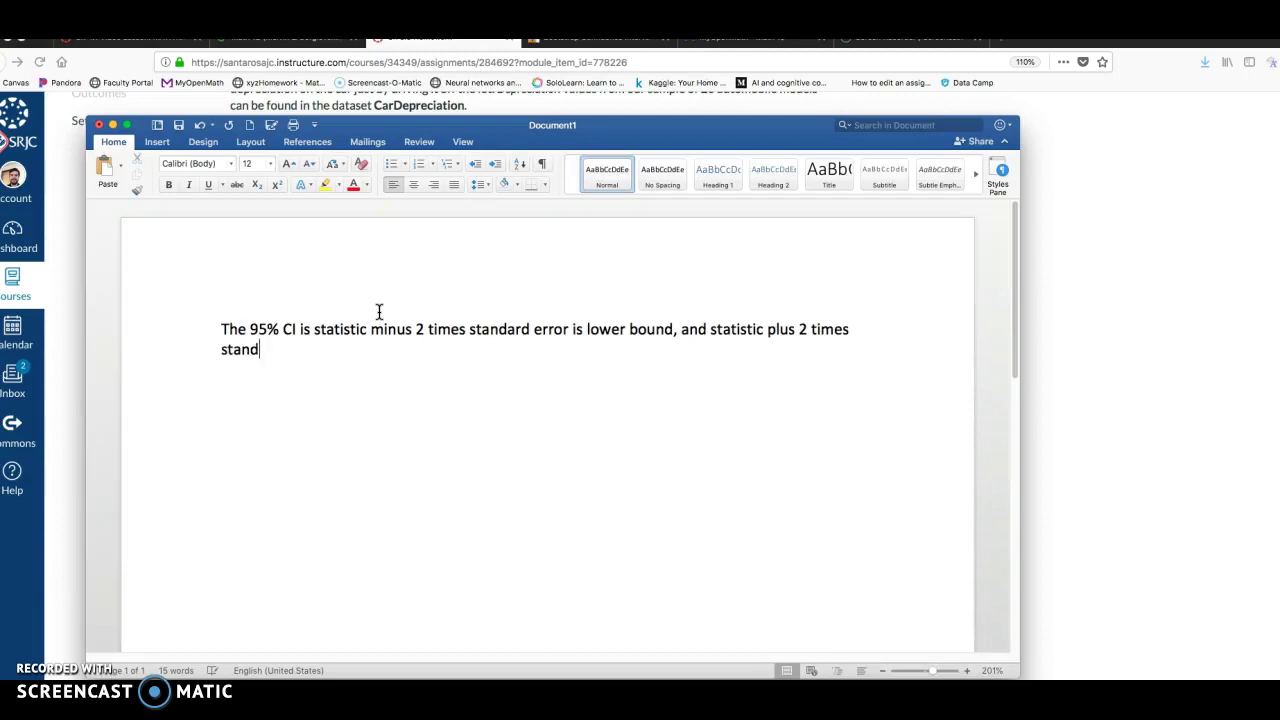
pyautogui.write('r will')
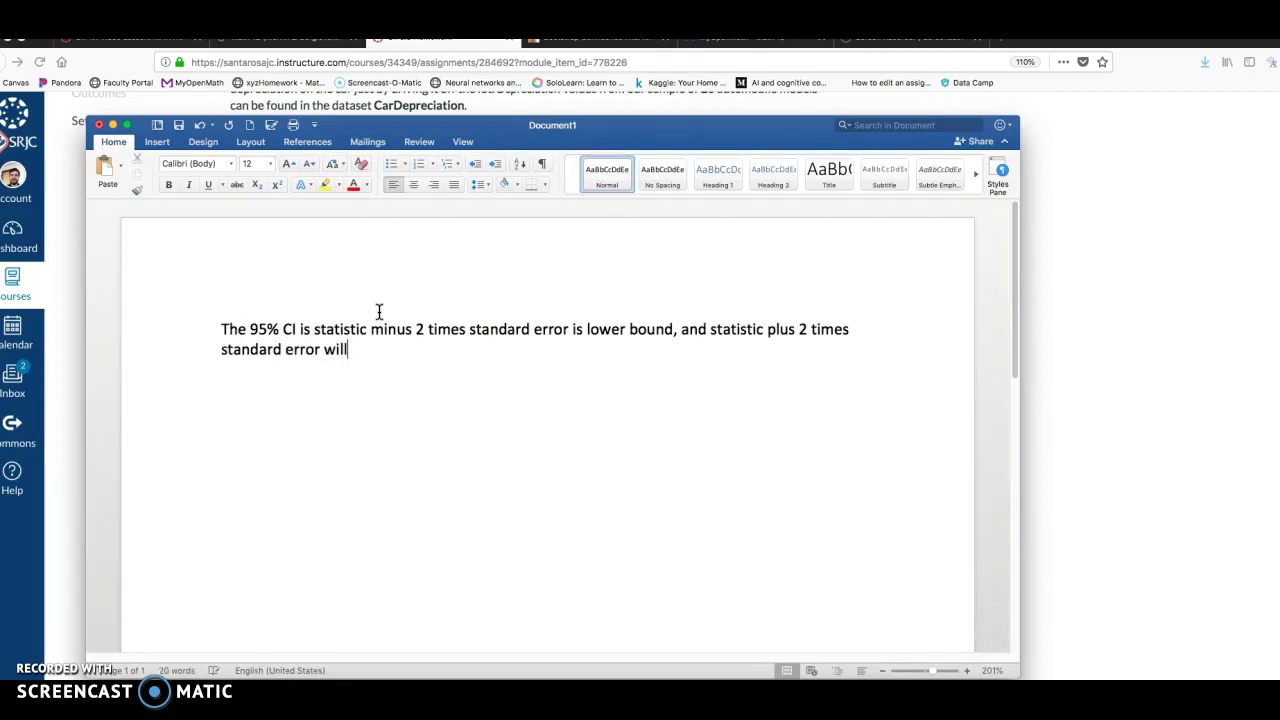
pyautogui.write(' be upper bound.')
pyautogui.hotkey('ctrl', '=')
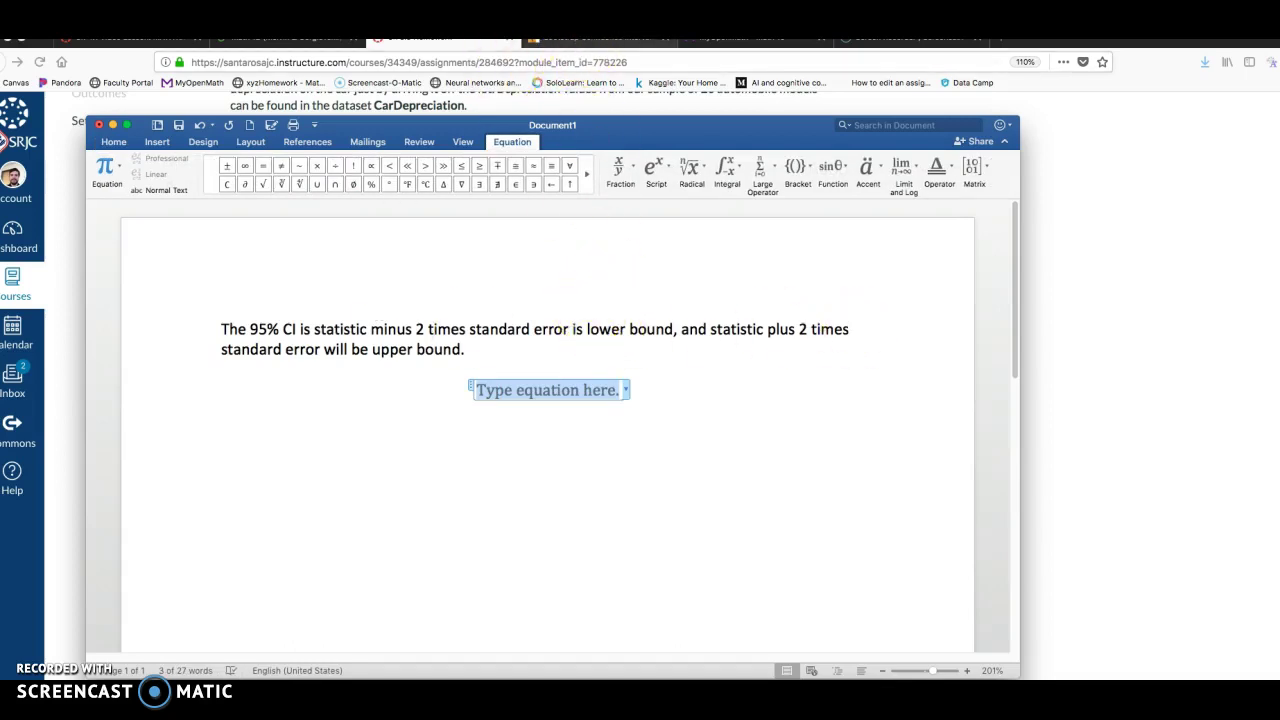
# Type the equation \overline x\pm 2\cdot SE=2356 (x̄ ± 2·SE = 2356) into Word's equation box
pyautogui.click(575, 40)
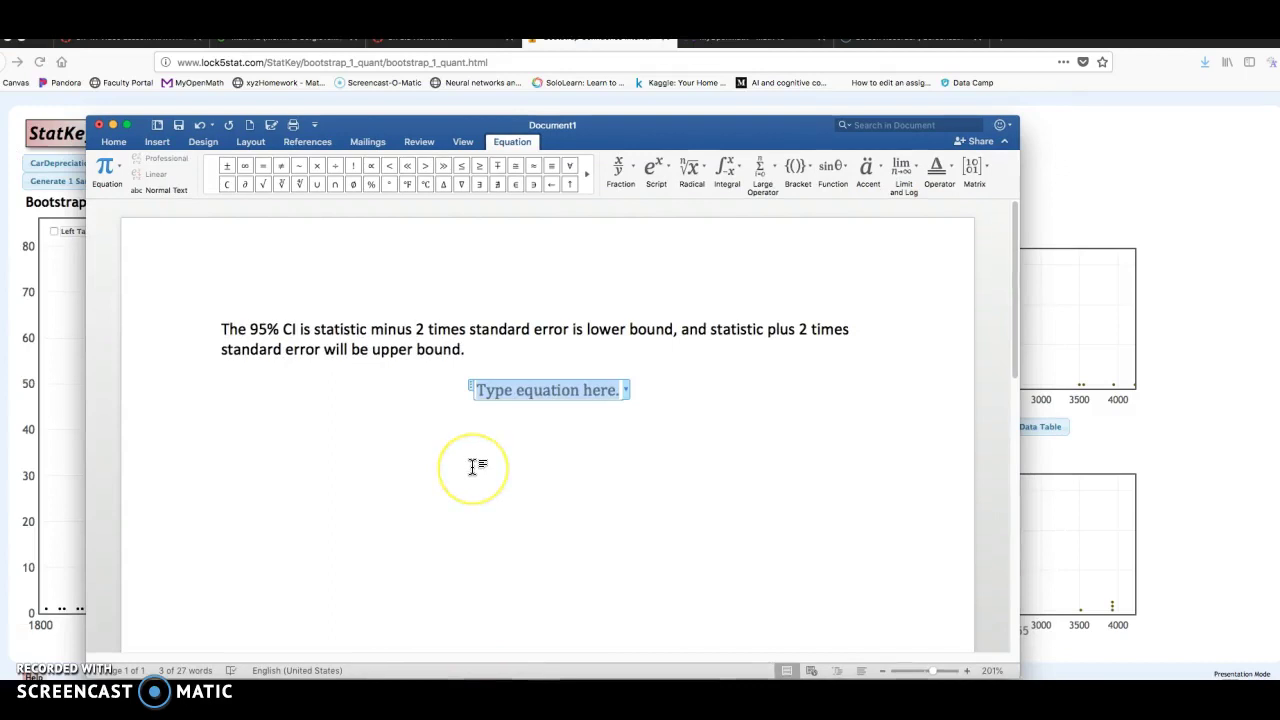
pyautogui.write('\\ov')
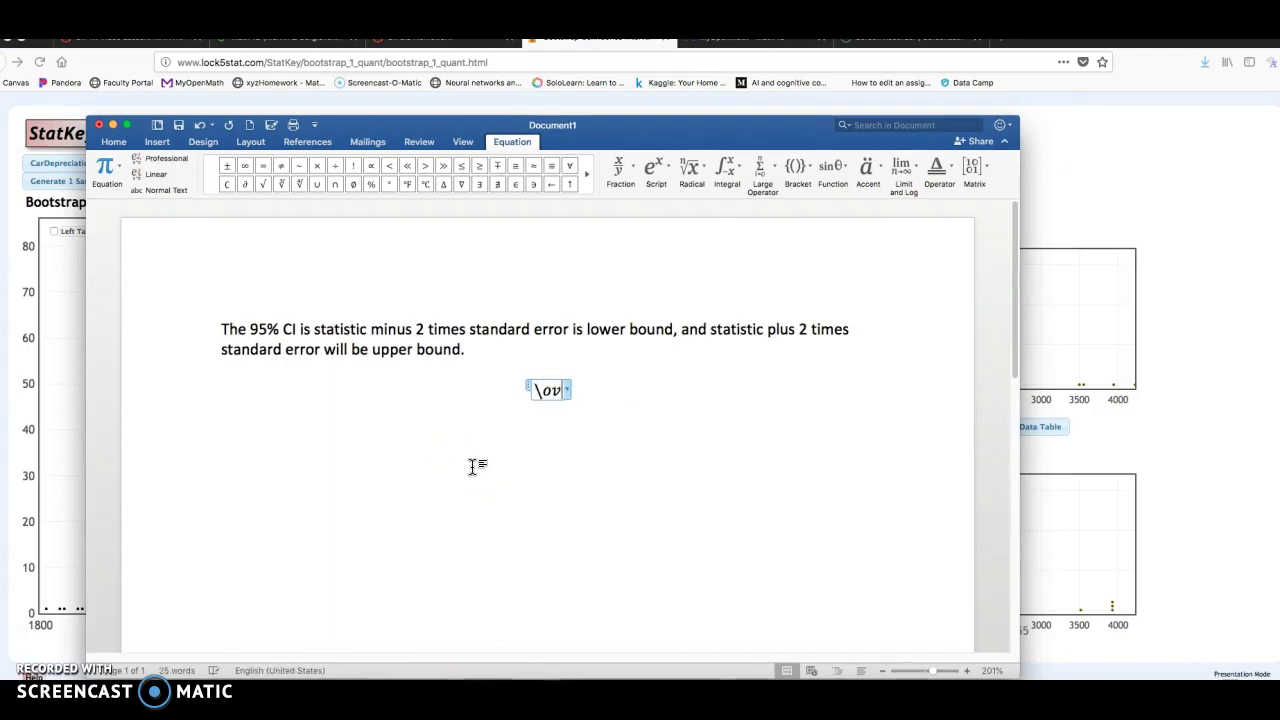
pyautogui.write('erline x\\pm ')
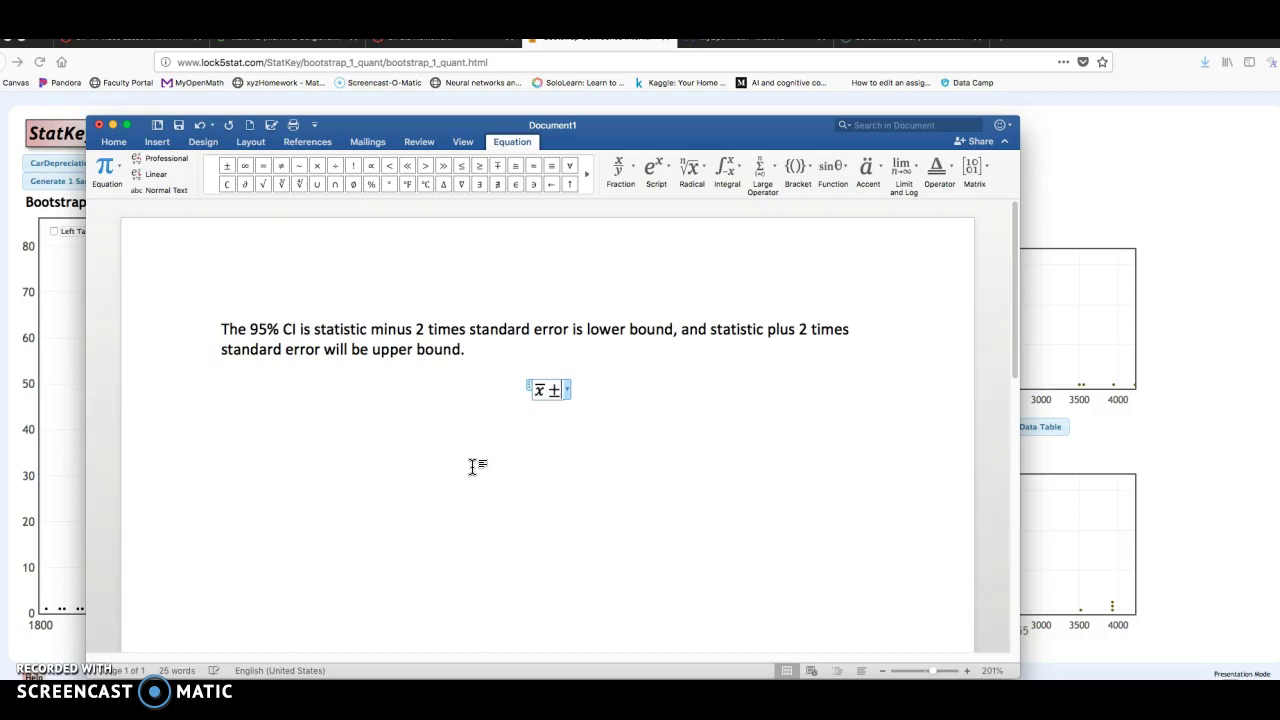
pyautogui.write('2\\cd')
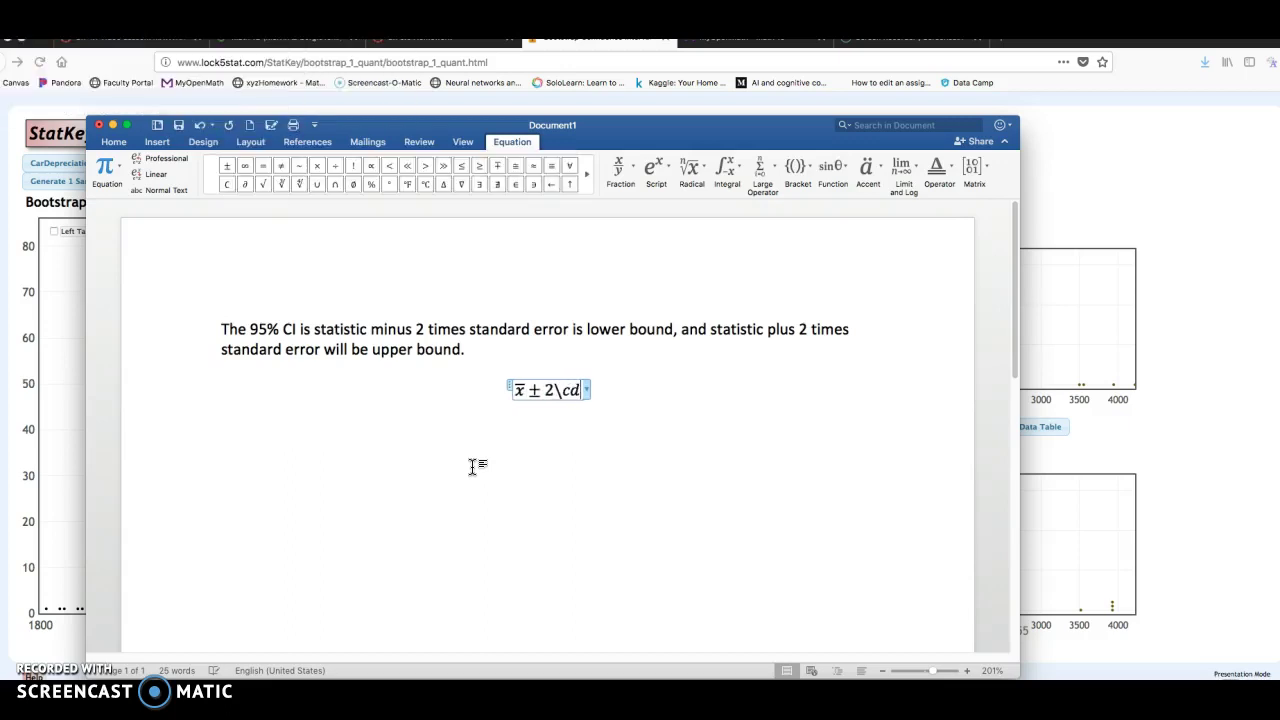
pyautogui.write('ot SE')
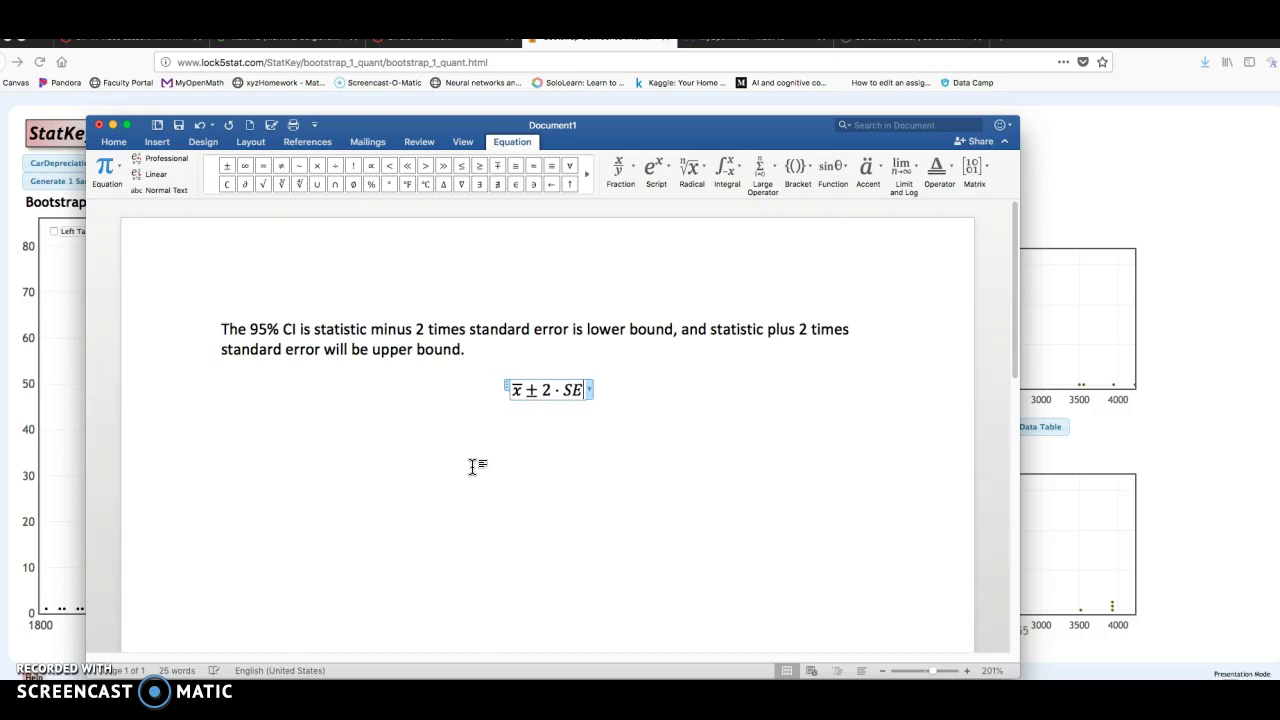
pyautogui.write('=')
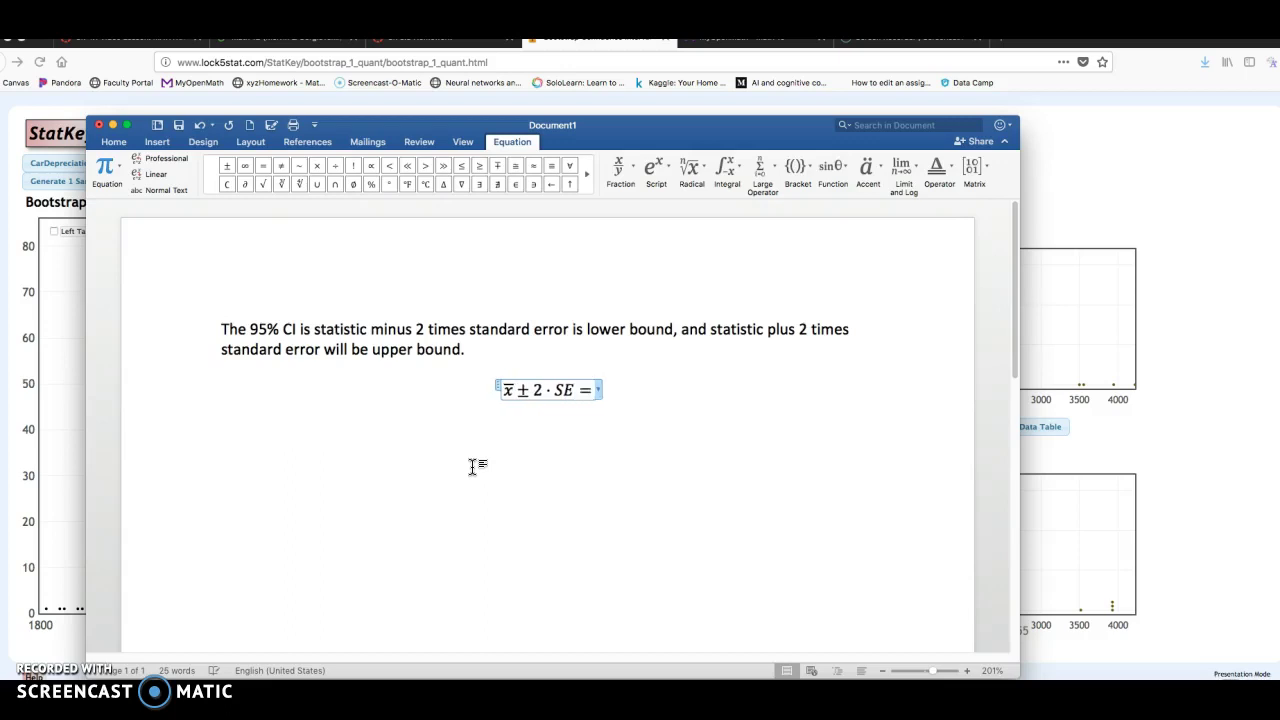
pyautogui.write('2356')
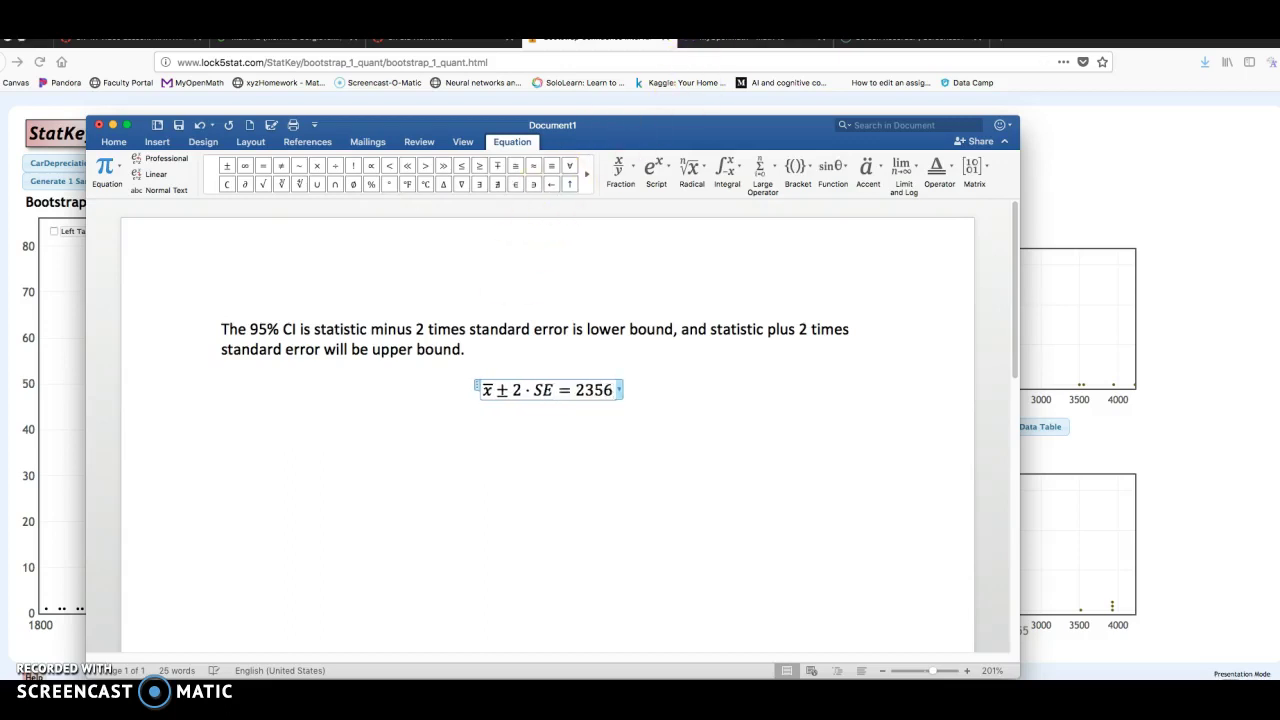
# Confirm StatKey's bootstrap standard error of 184.012, then go back to the Word equation
pyautogui.click(430, 39)
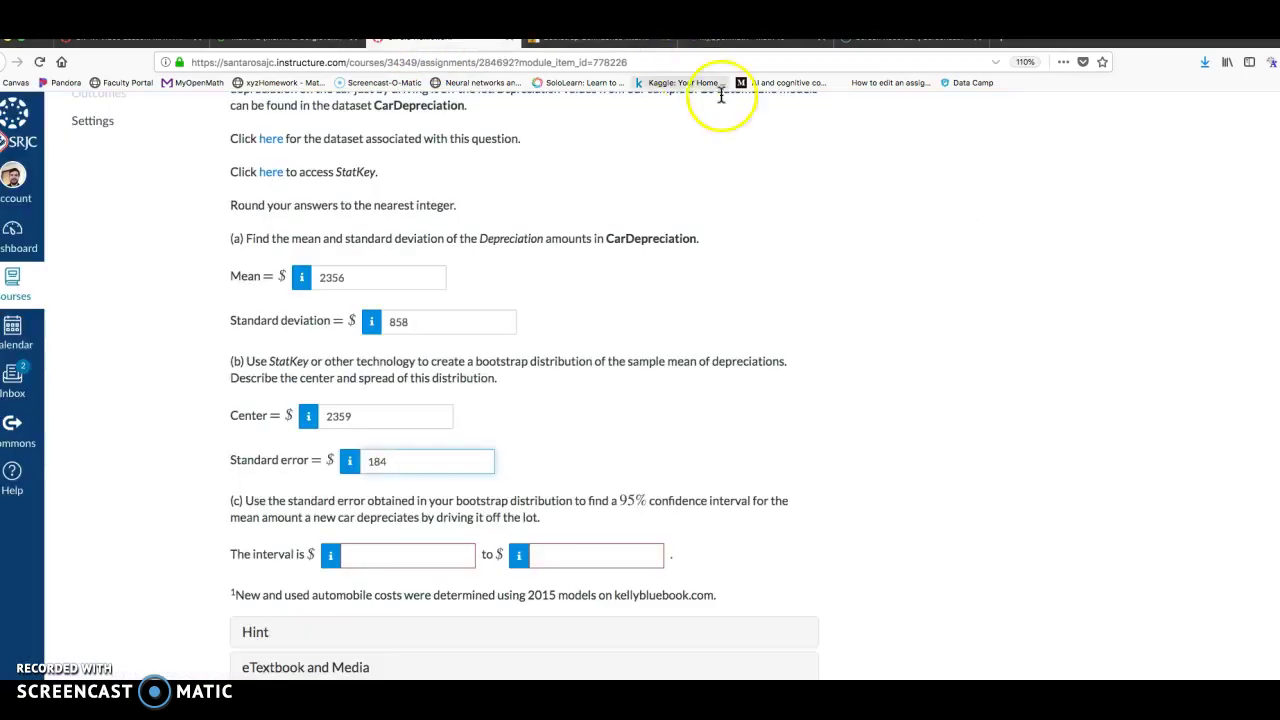
pyautogui.click(600, 38)
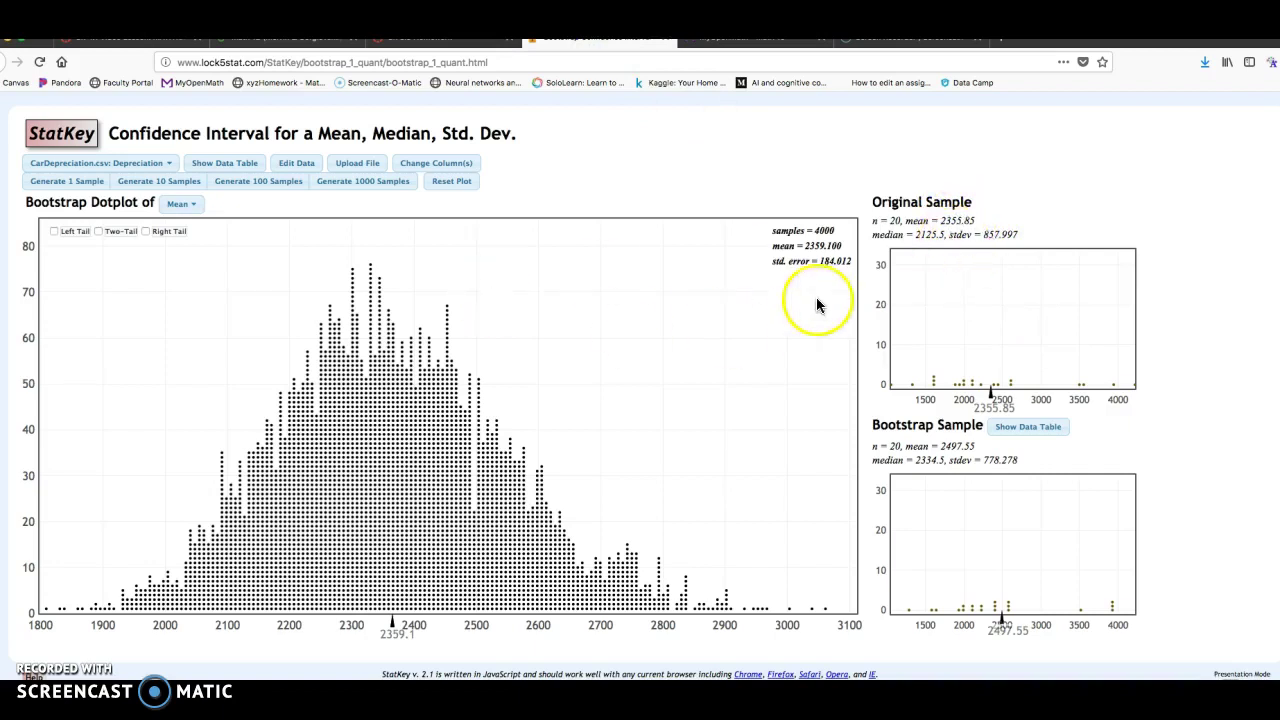
pyautogui.click(502, 510)
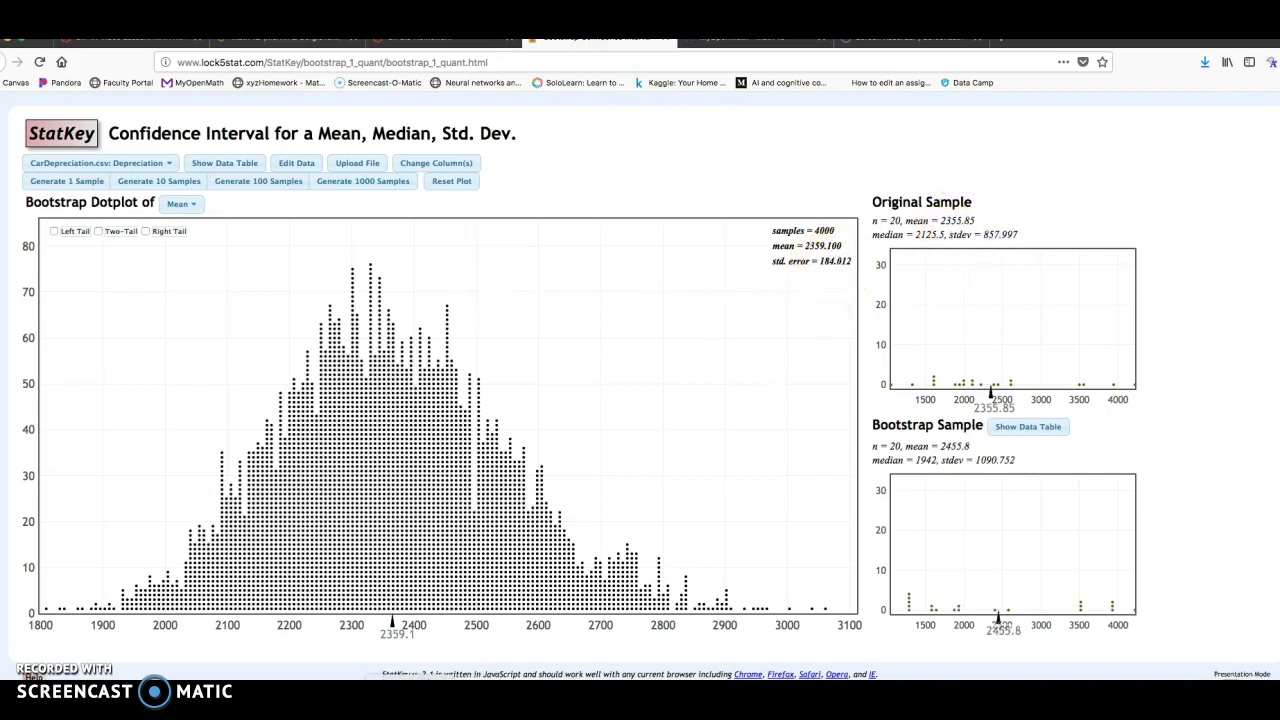
pyautogui.press('super+Tab')
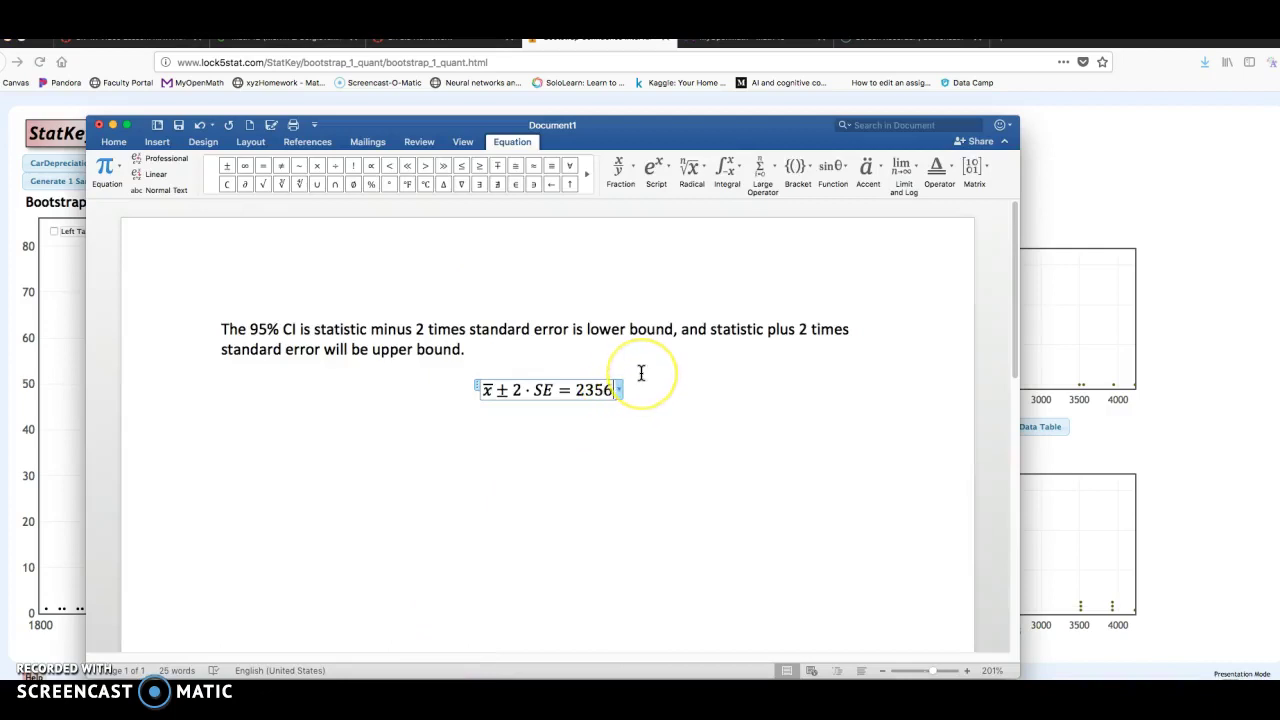
# Extend the equation to x̄ ± 2·SE = 2356 ± 2(184) and begin a new line
pyautogui.write('\\pm')
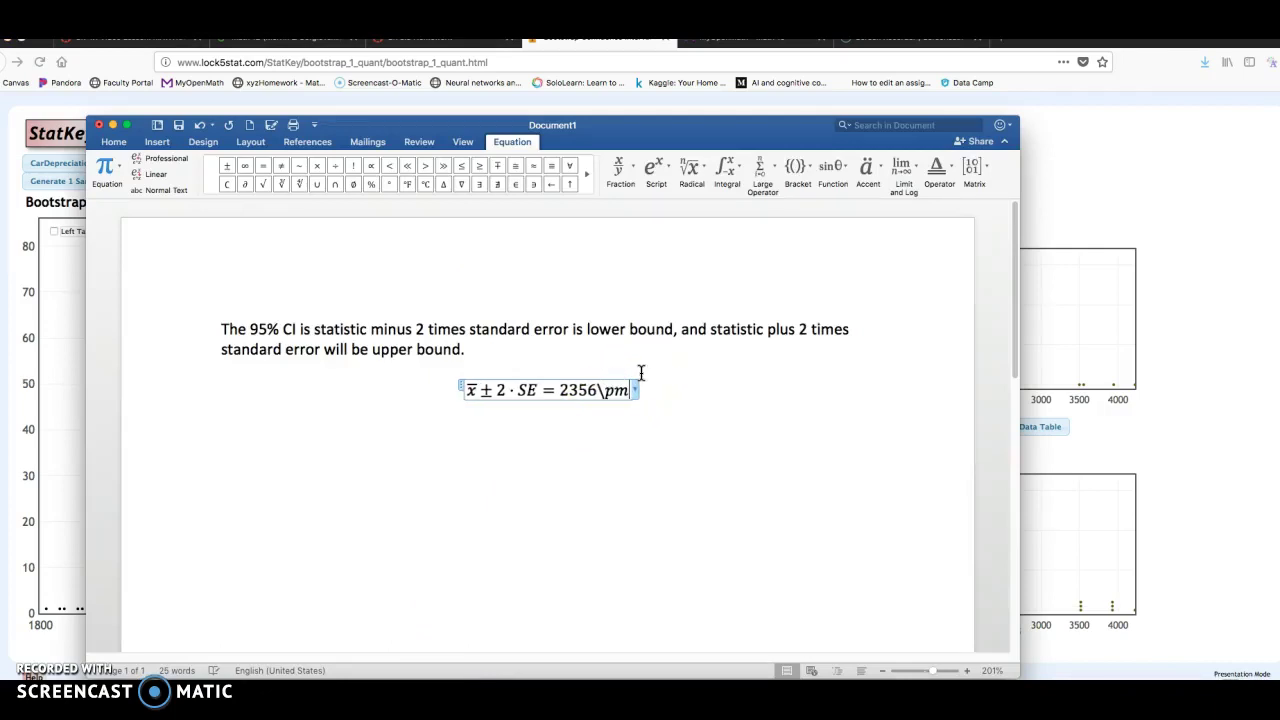
pyautogui.press('BackSpace')
pyautogui.press('BackSpace')
pyautogui.press('BackSpace')
pyautogui.write(' ± 2')
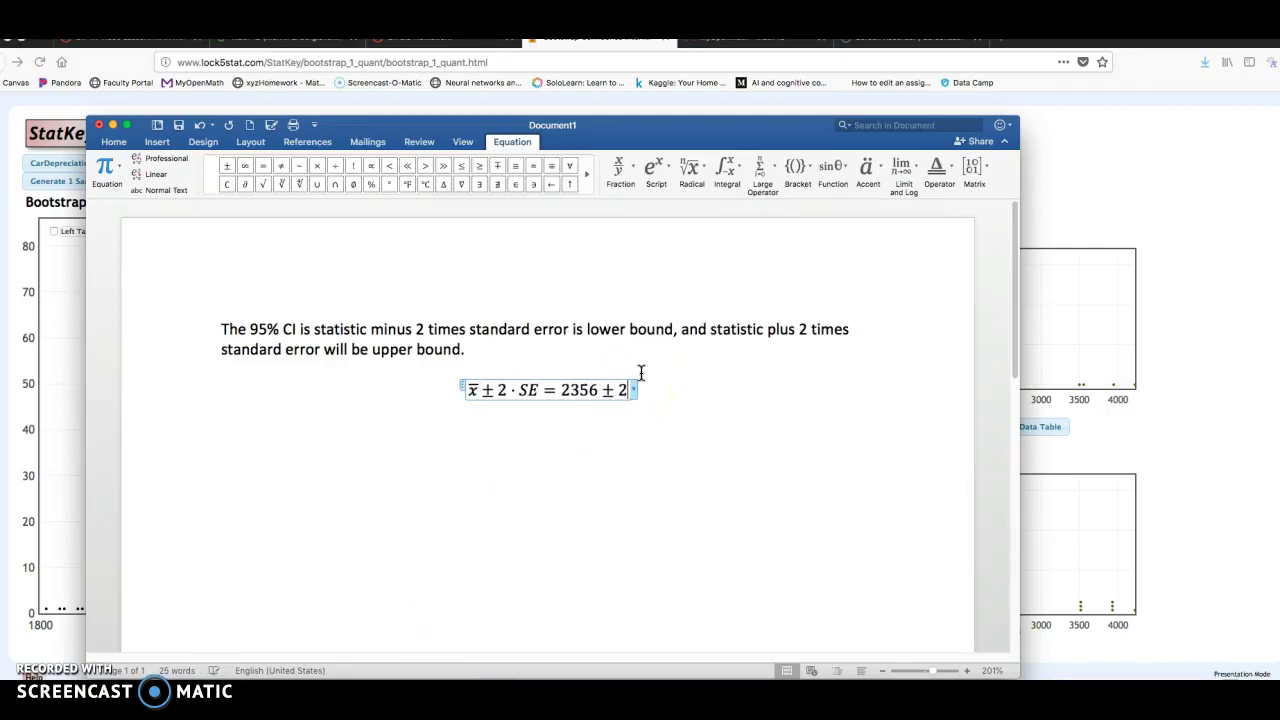
pyautogui.write('(18')
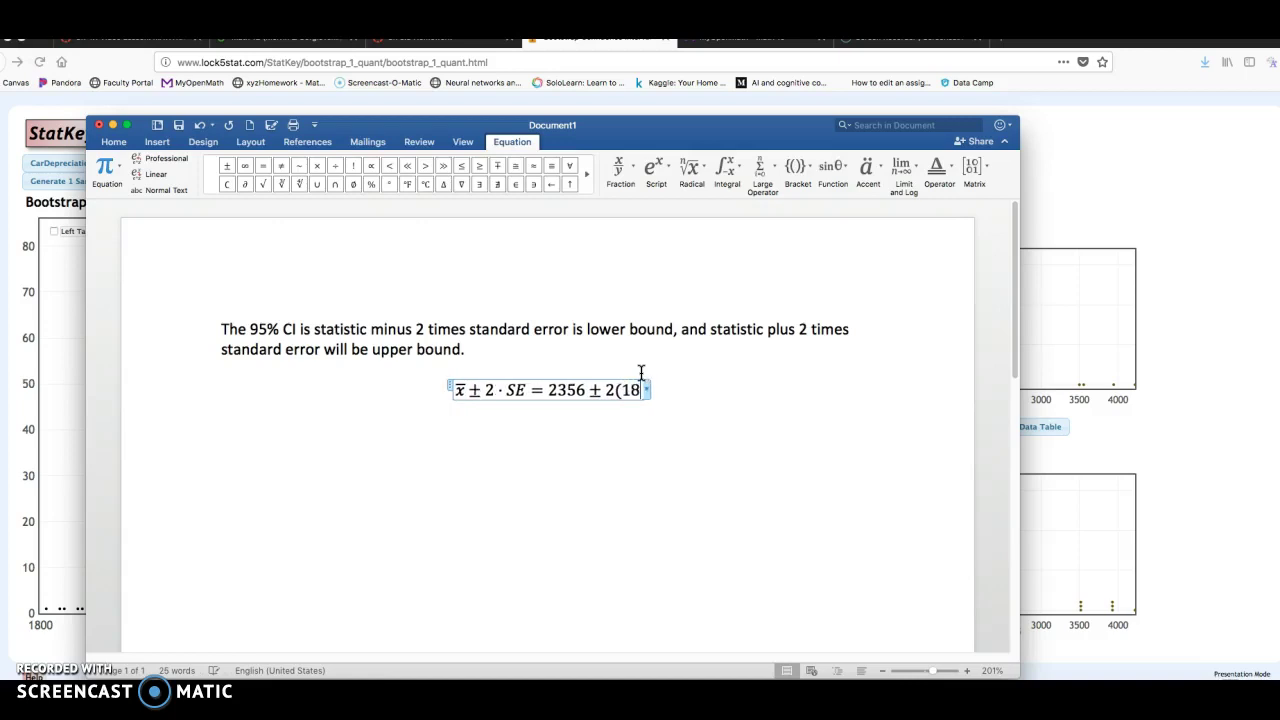
pyautogui.write('4)')
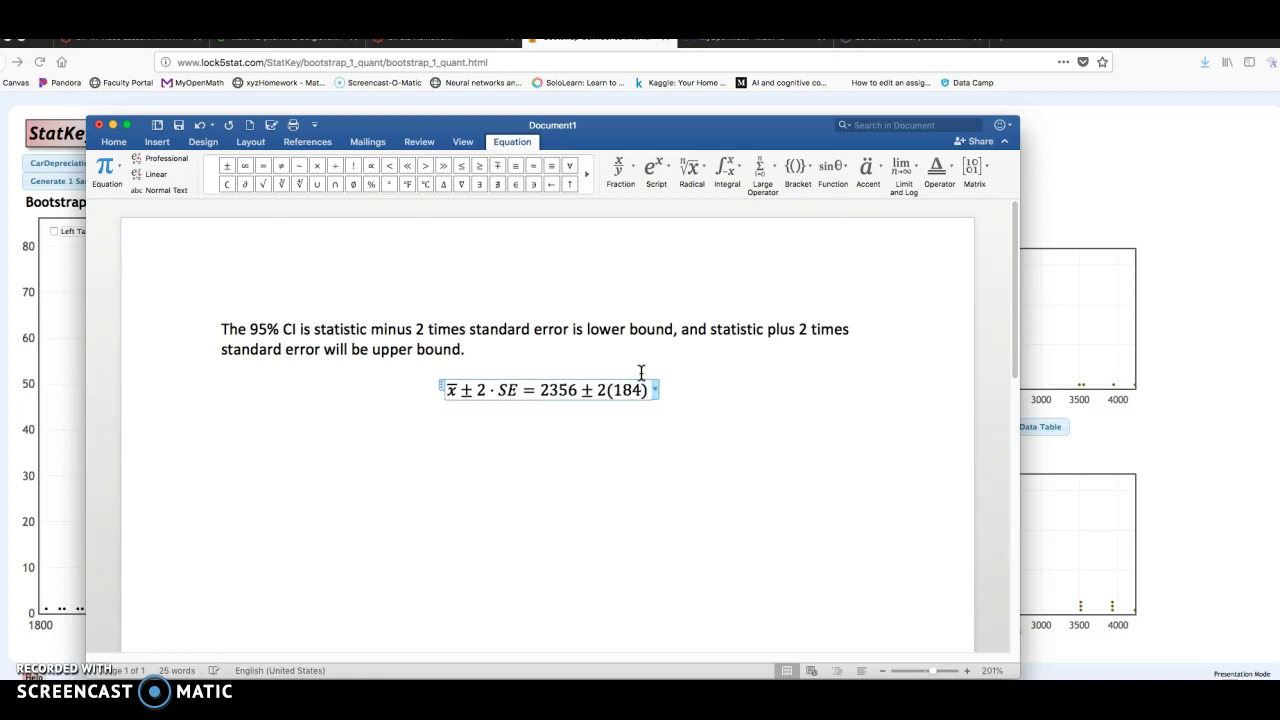
pyautogui.press('Right')
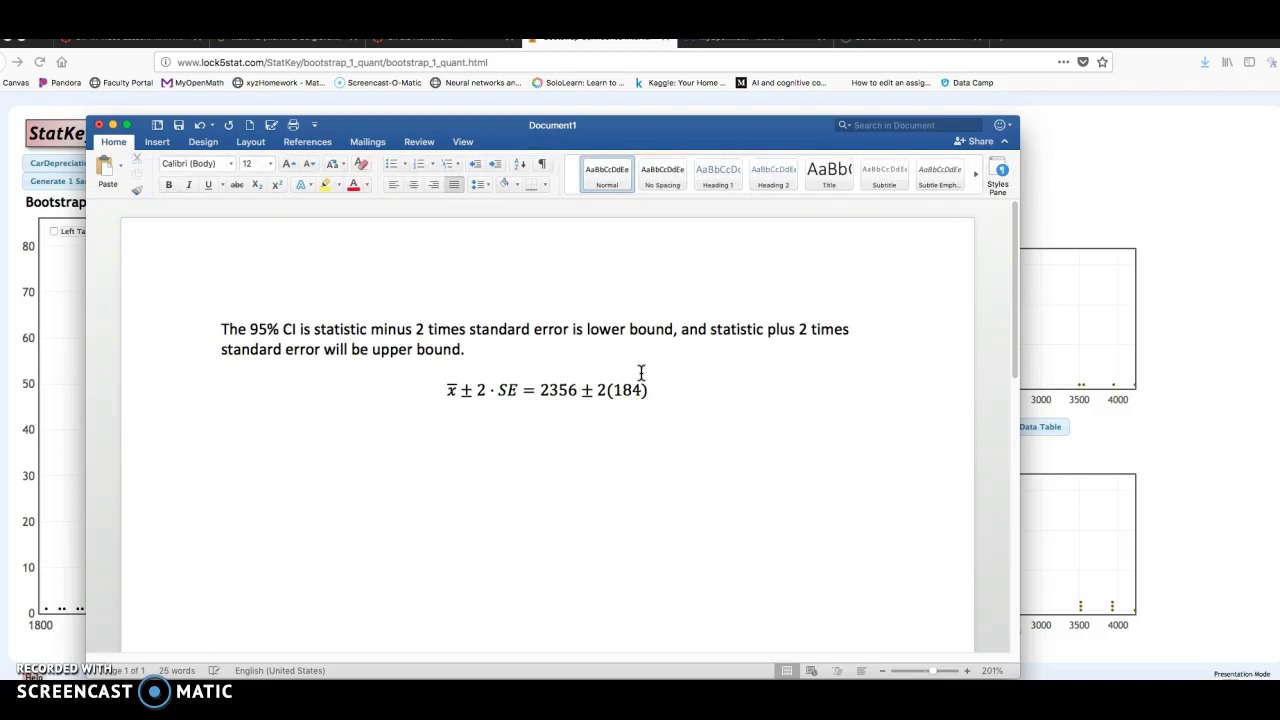
pyautogui.press('Return')
# Begin the line 'The 95% CI will be $1988 t…', adding a dollar sign before 1988
pyautogui.write('Te')
pyautogui.press('BackSpace')
pyautogui.write('he 95% ')
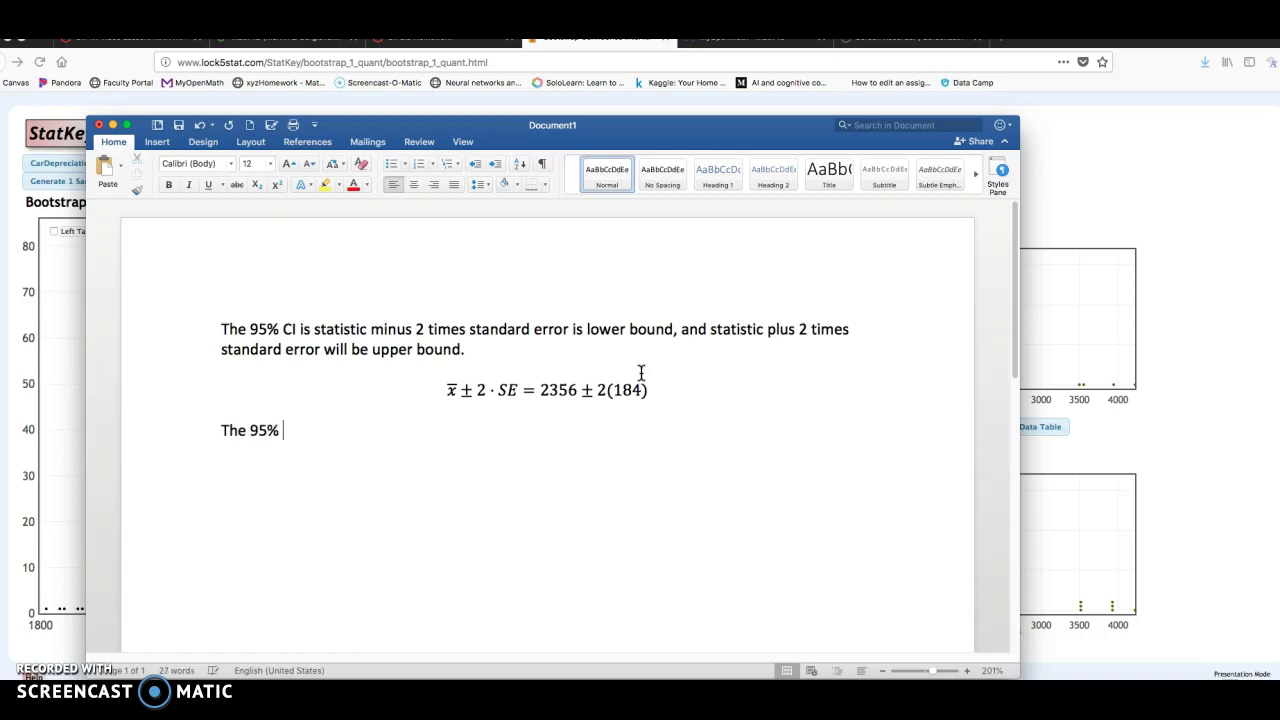
pyautogui.write('CI will be 1988 to 2724')
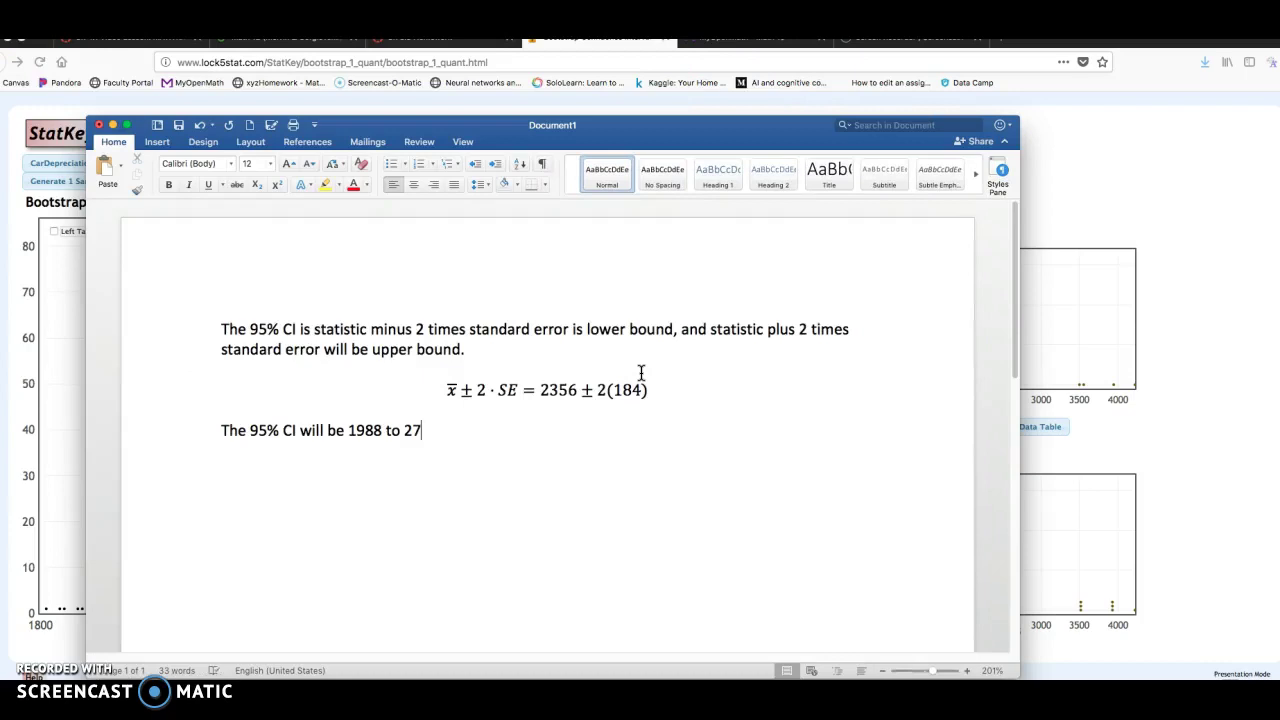
pyautogui.click(352, 429)
pyautogui.write('$')
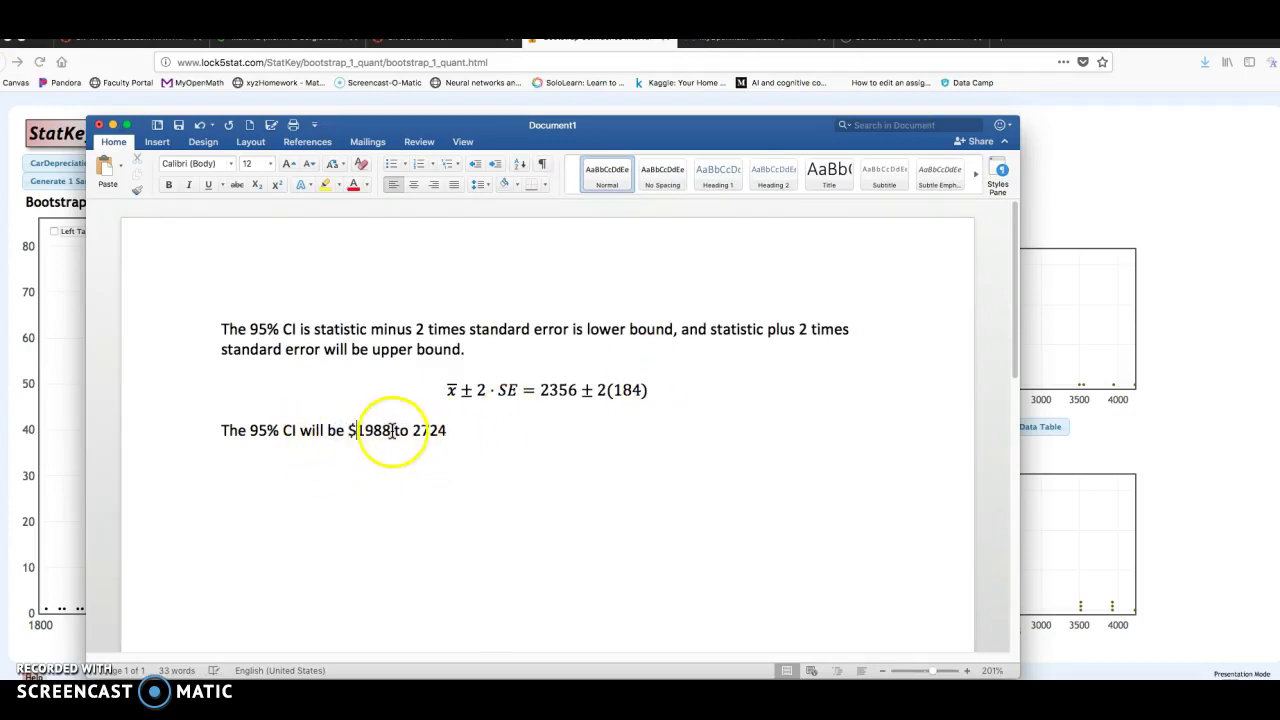
pyautogui.write('$')
pyautogui.click(457, 430)
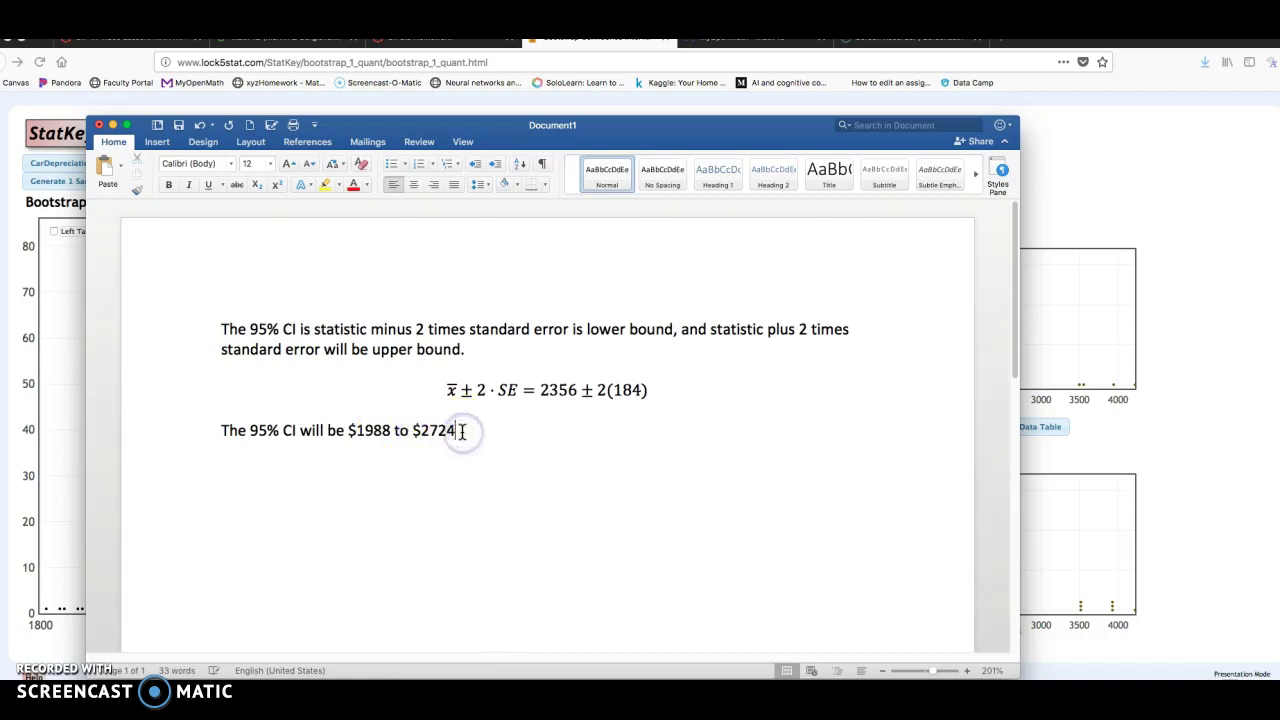
# Add that we're 95% confident cars depreciate on average $1988–$2724 just from driving off the lot
pyautogui.write(', so we')
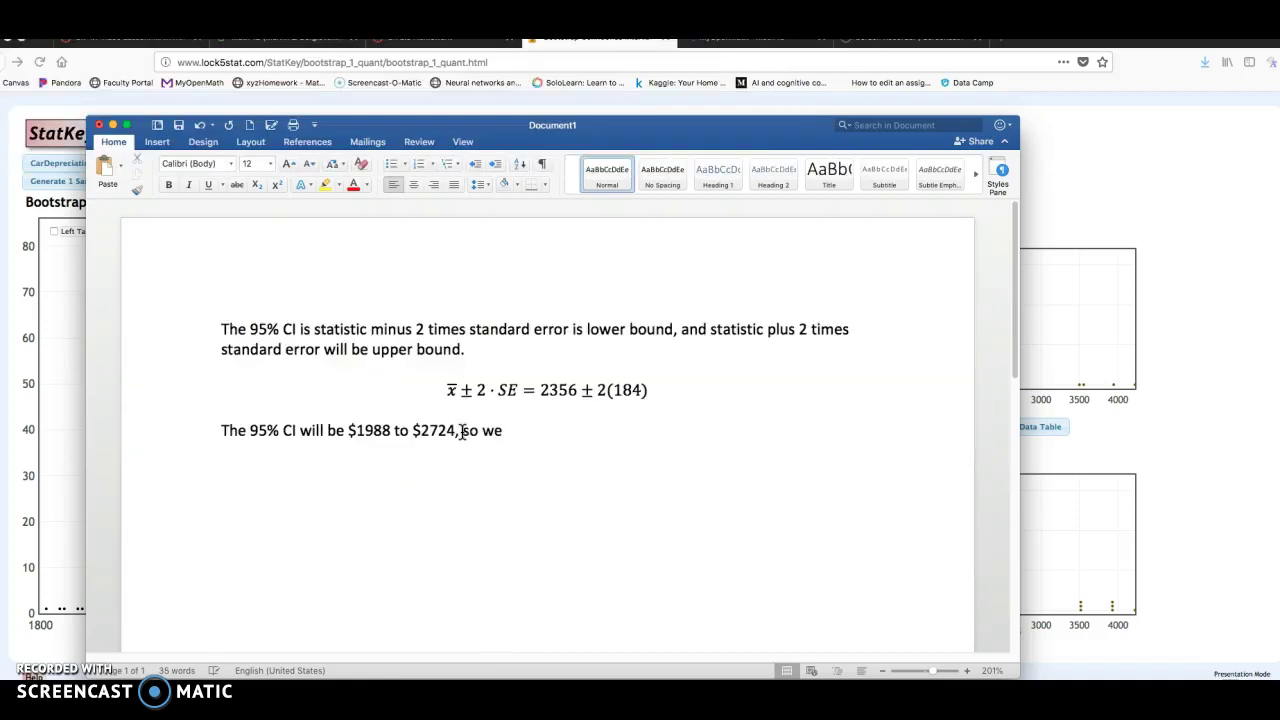
pyautogui.write(' are 95% confident that ')
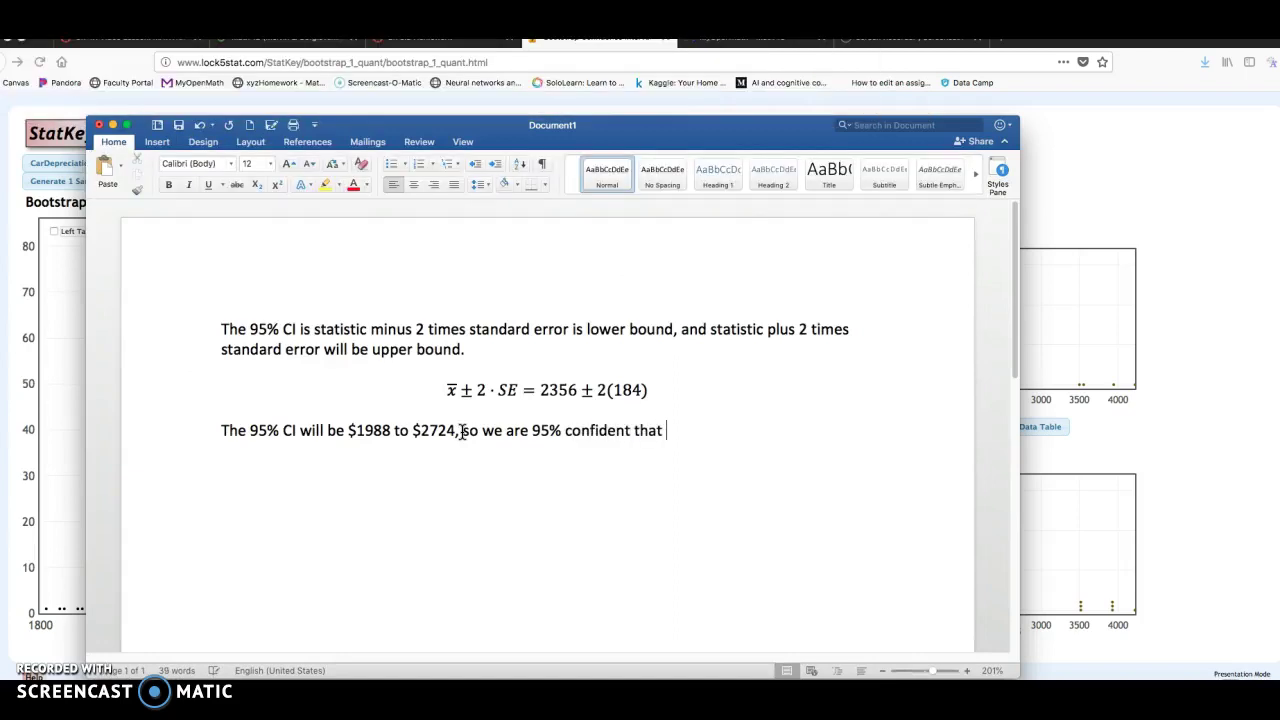
pyautogui.write('car depreciate betwe')
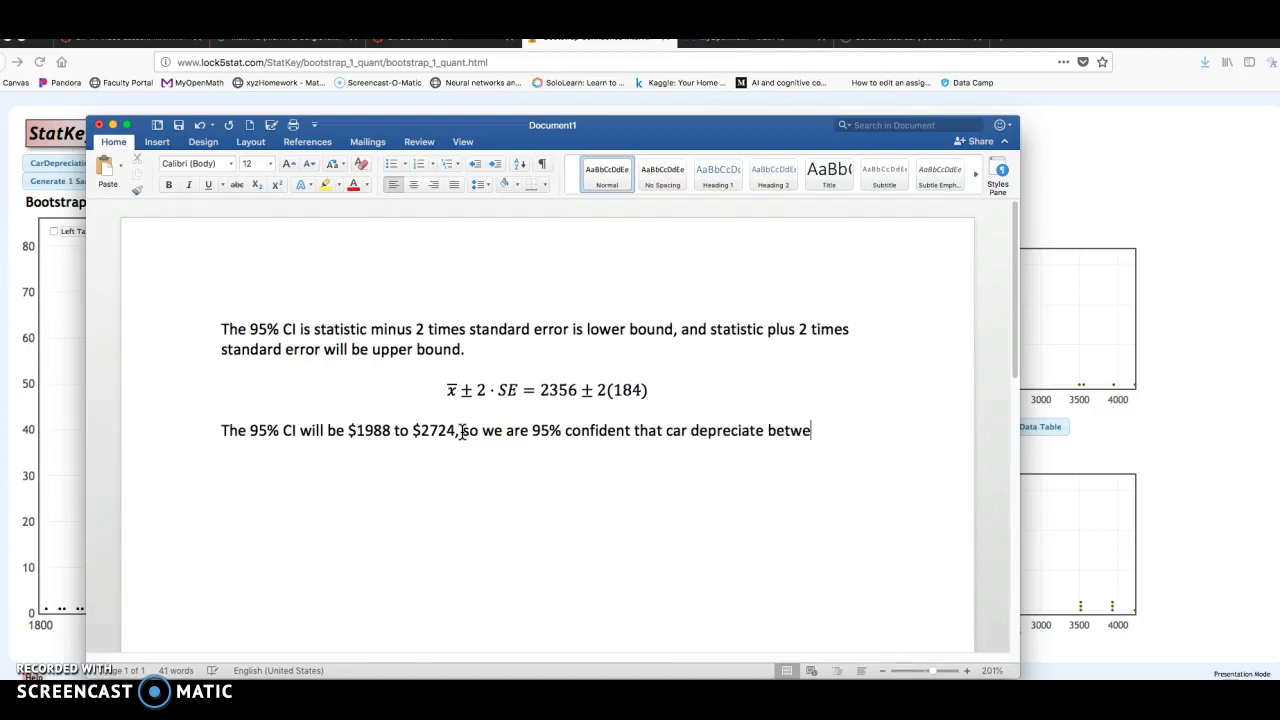
pyautogui.write('e')
pyautogui.press('BackSpace')
pyautogui.press('BackSpace')
pyautogui.press('BackSpace')
pyautogui.press('BackSpace')
pyautogui.press('BackSpace')
pyautogui.press('BackSpace')
pyautogui.write('on ')
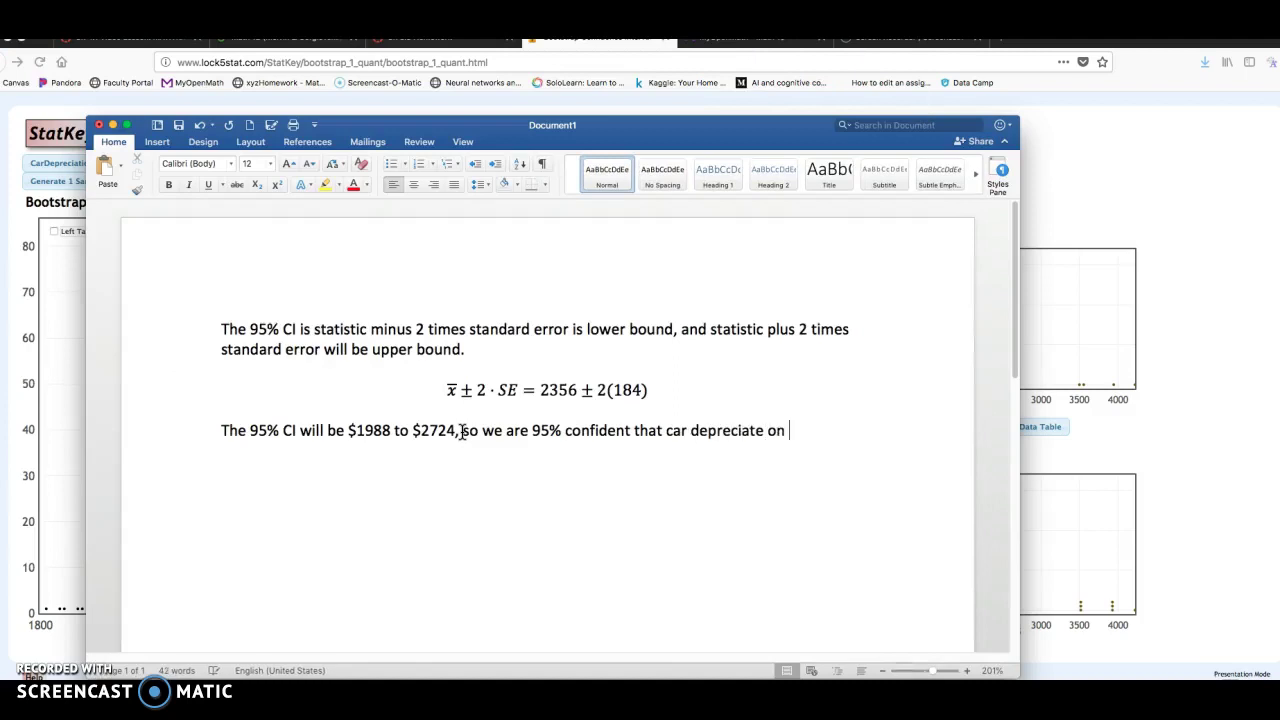
pyautogui.write('average betwe')
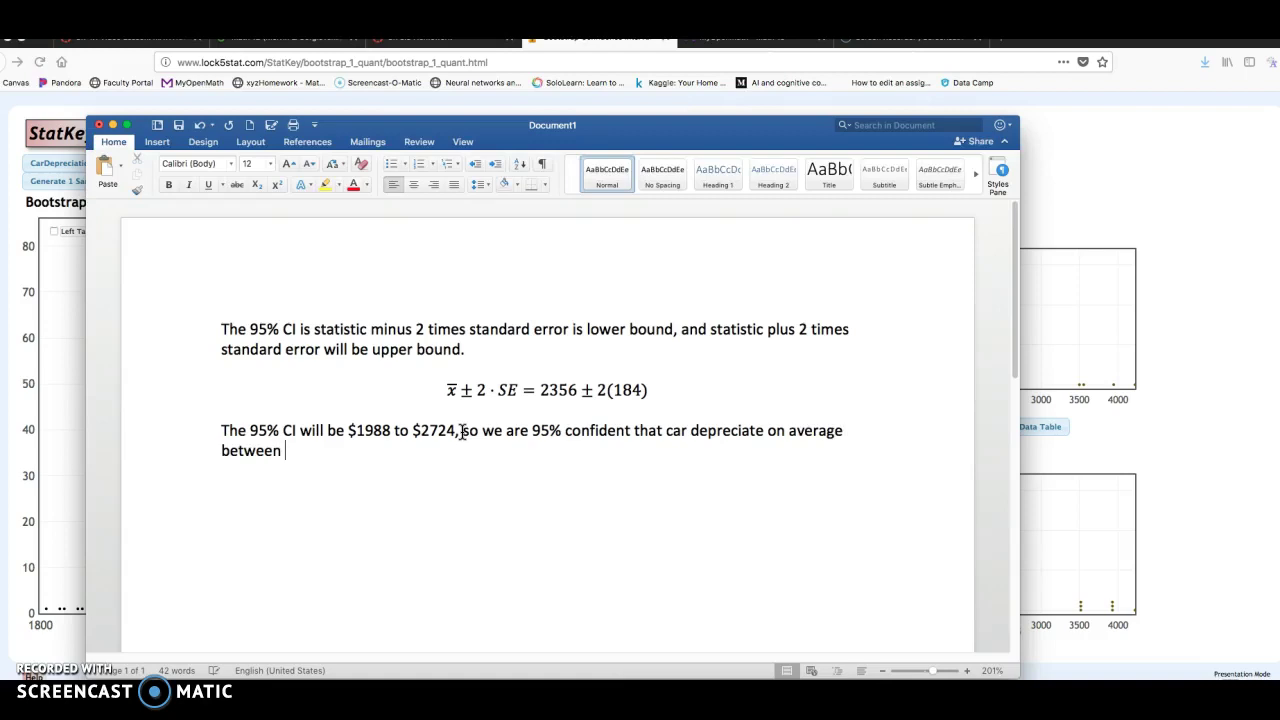
pyautogui.write('en $1988 and $27')
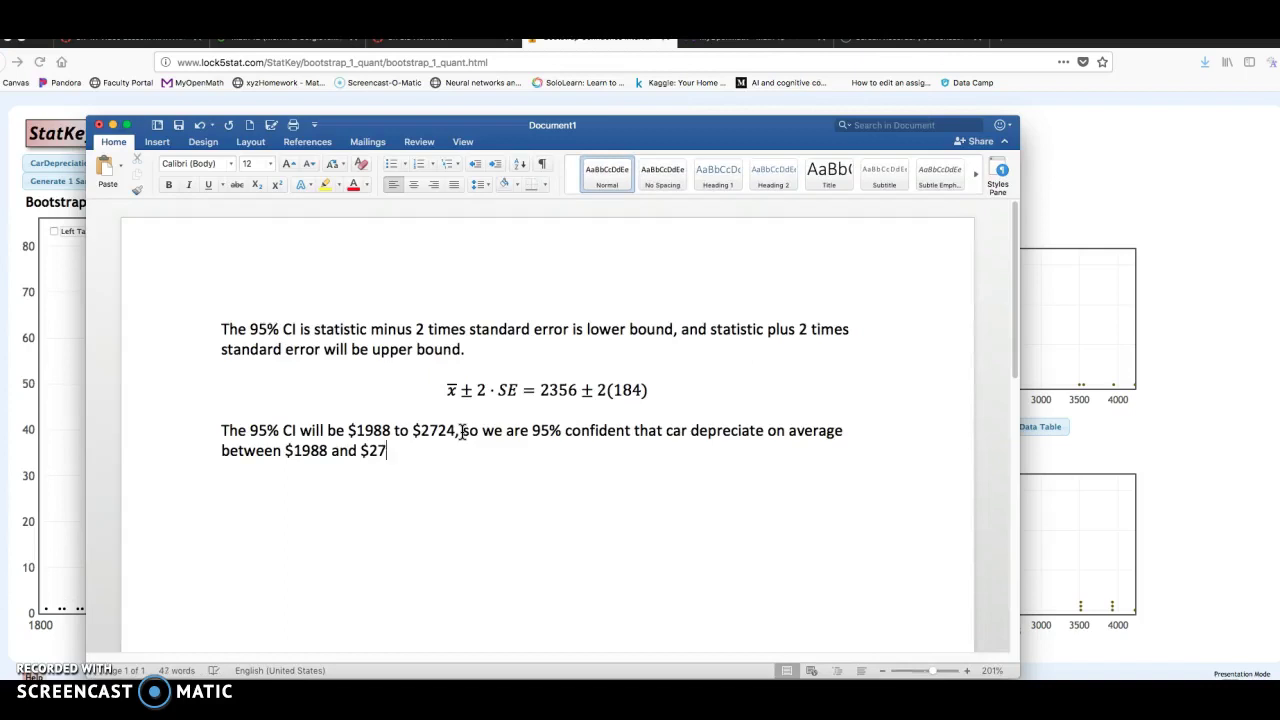
pyautogui.write('24 just from driving')
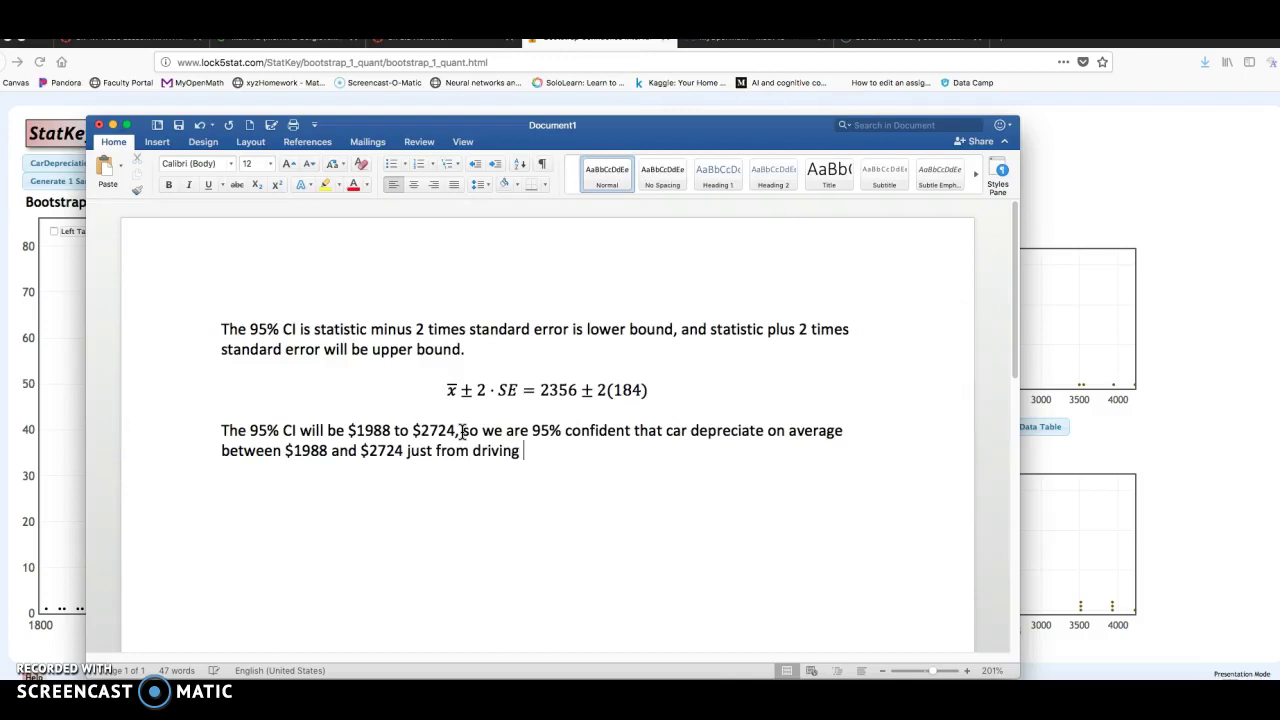
pyautogui.write(' off the lot .')
pyautogui.click(498, 437)
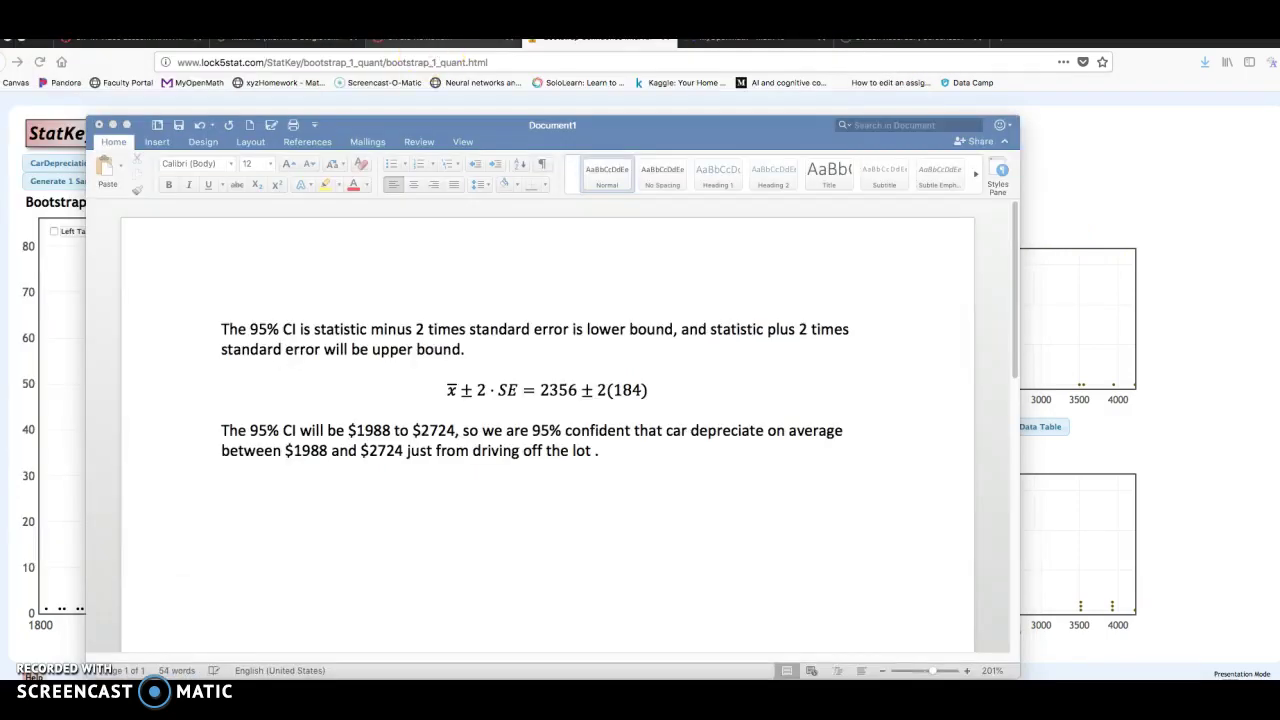
# Enter 1988 and 2724 as the lower and upper bounds of part (c)'s interval
pyautogui.click(430, 42)
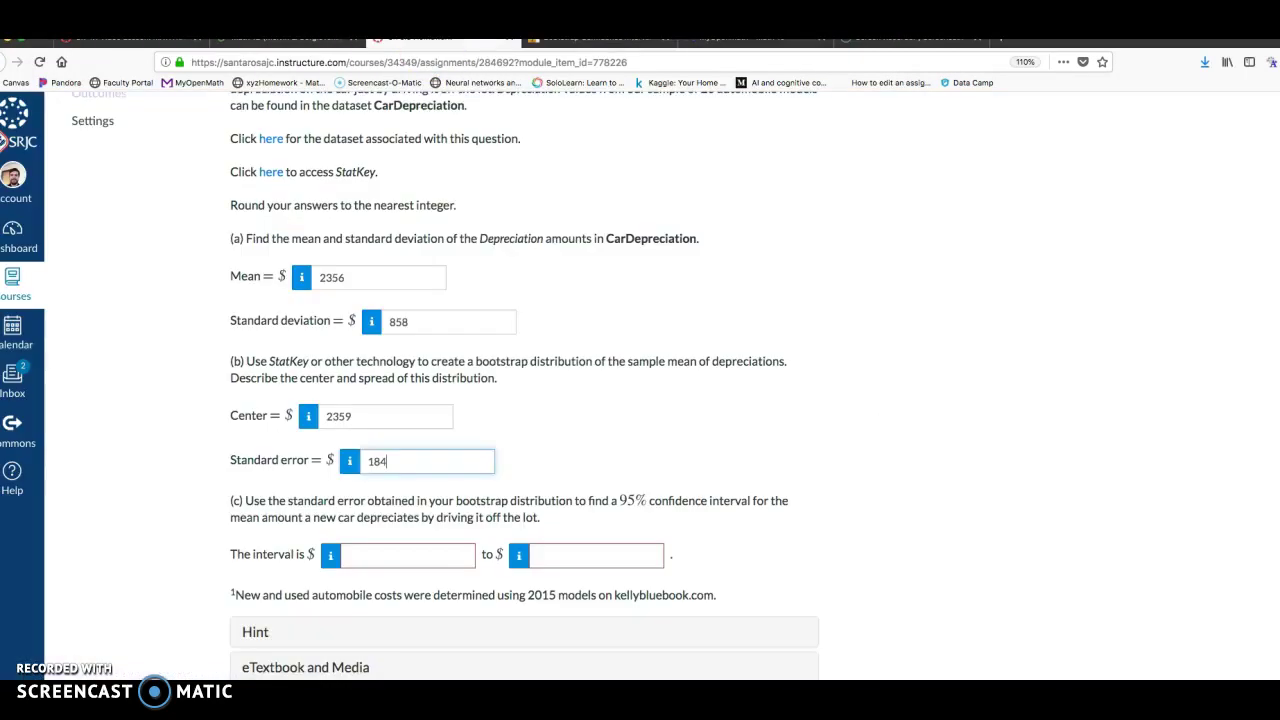
pyautogui.click(391, 554)
pyautogui.write('1988')
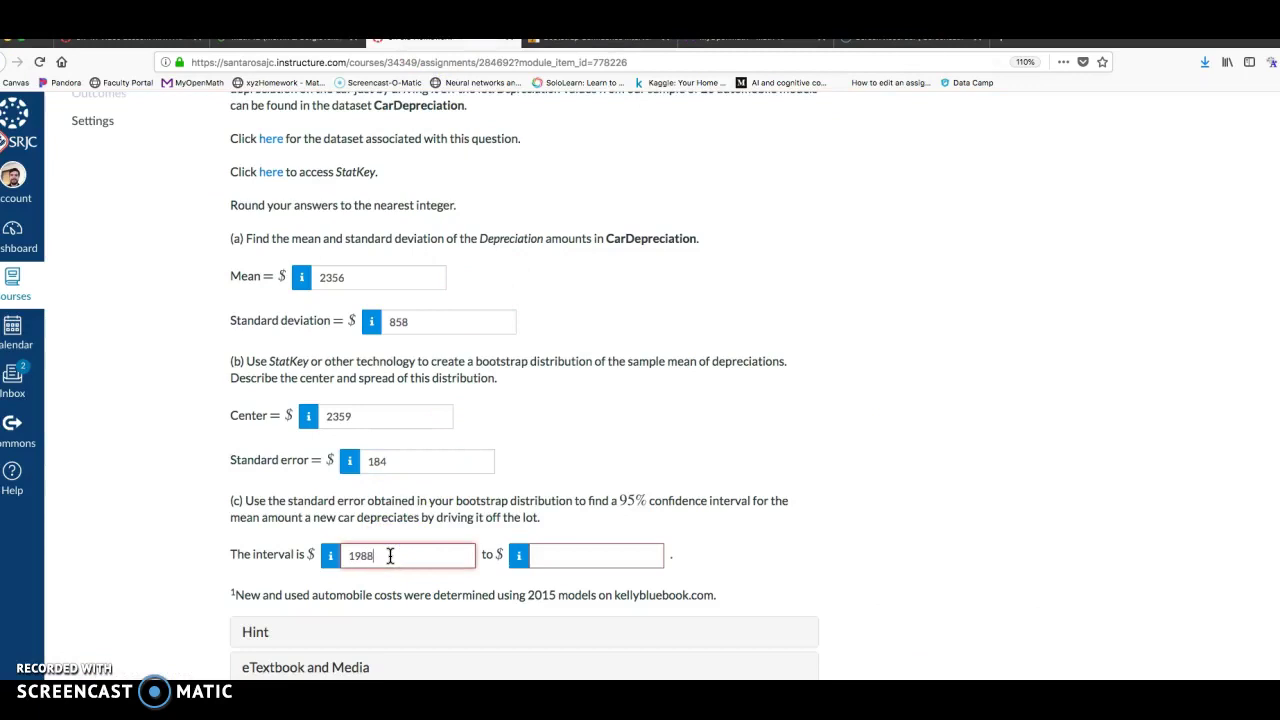
pyautogui.press('Tab')
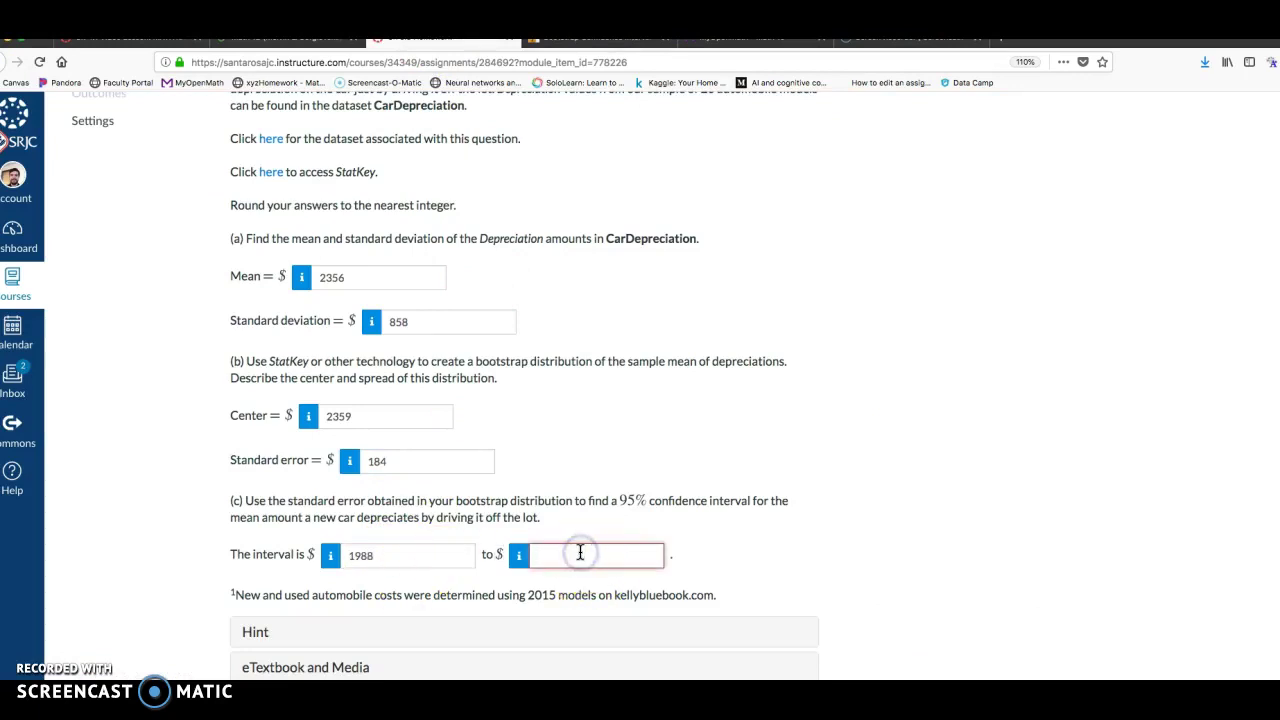
pyautogui.write('2724')
pyautogui.scroll(-10, 845, 390)
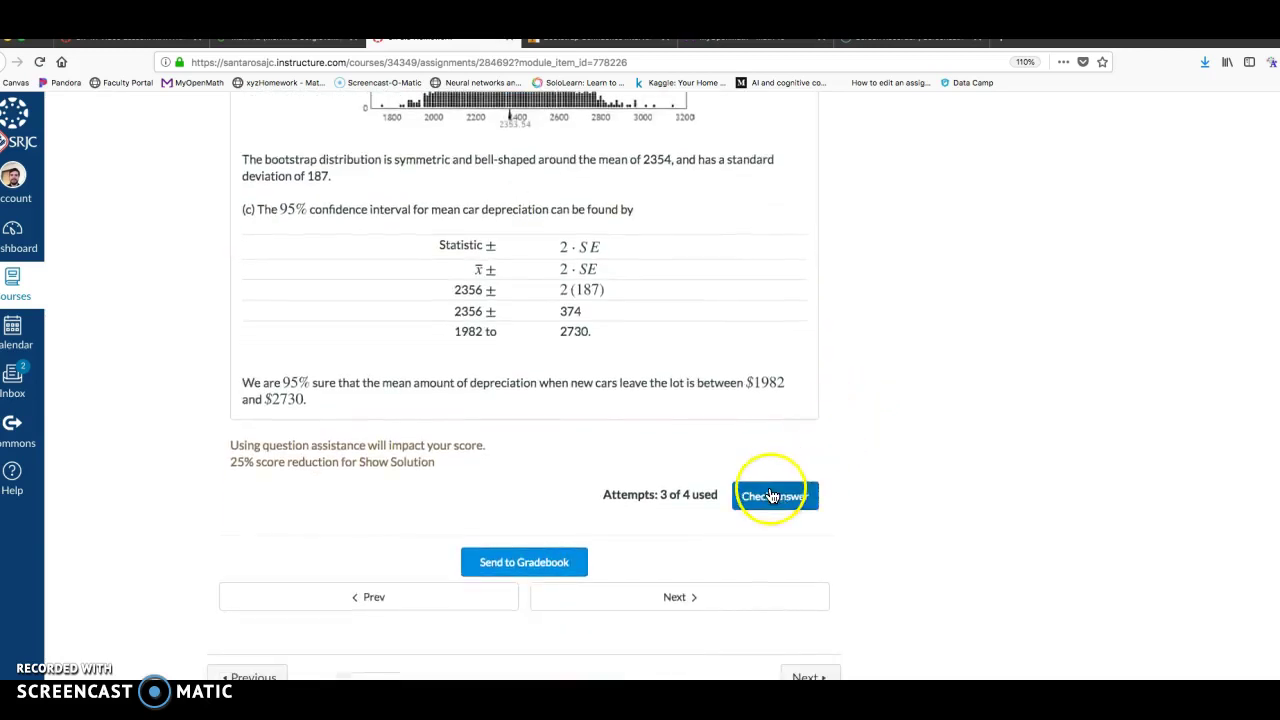
# Submit Question 9's answers for checking, using the last of 4 attempts
pyautogui.click(770, 495)
pyautogui.scroll(5, 887, 424)
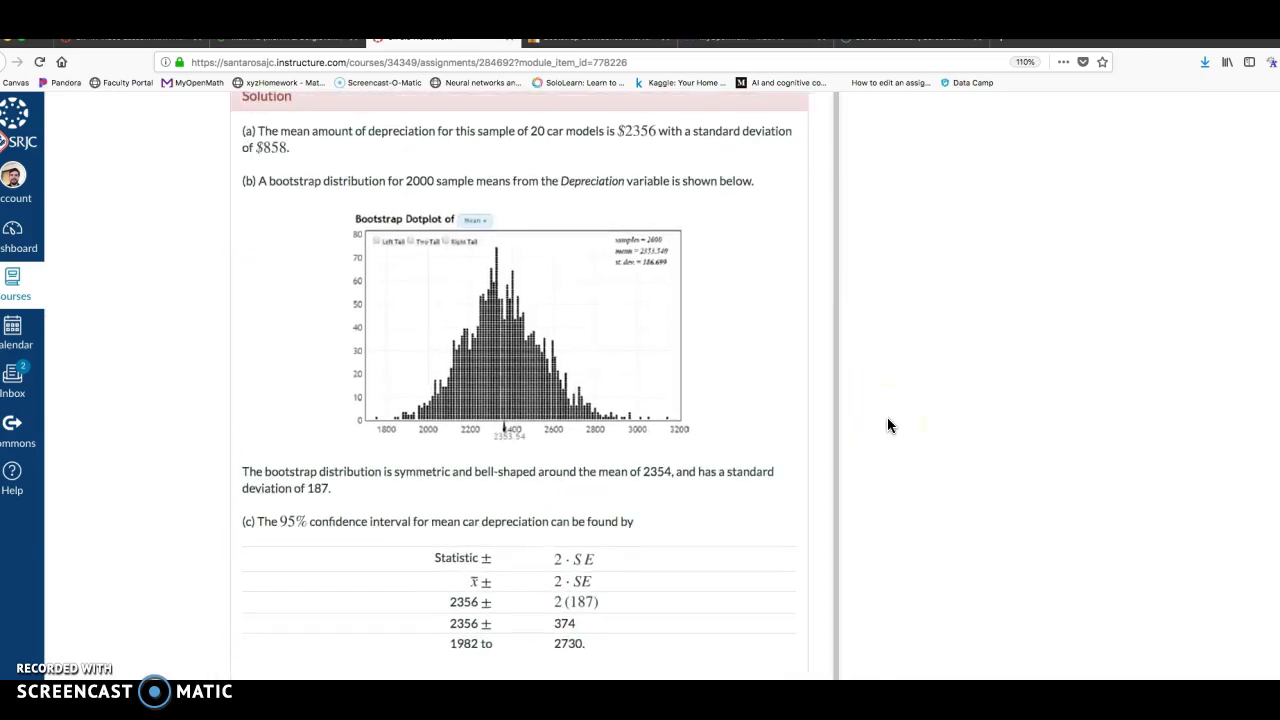
pyautogui.scroll(10, 887, 424)
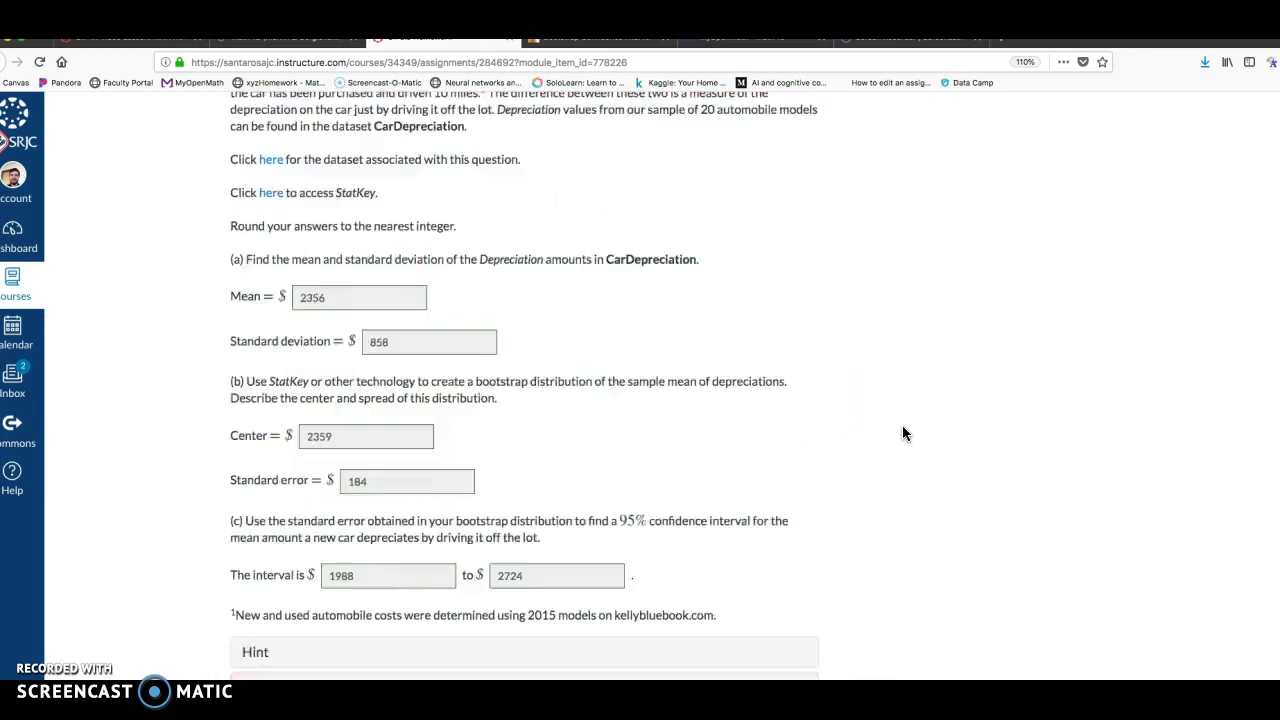
pyautogui.click(796, 400)
# Review the revealed solution, comparing its dotplot and $1982–$2730 interval with the answers
pyautogui.scroll(-8, 796, 400)
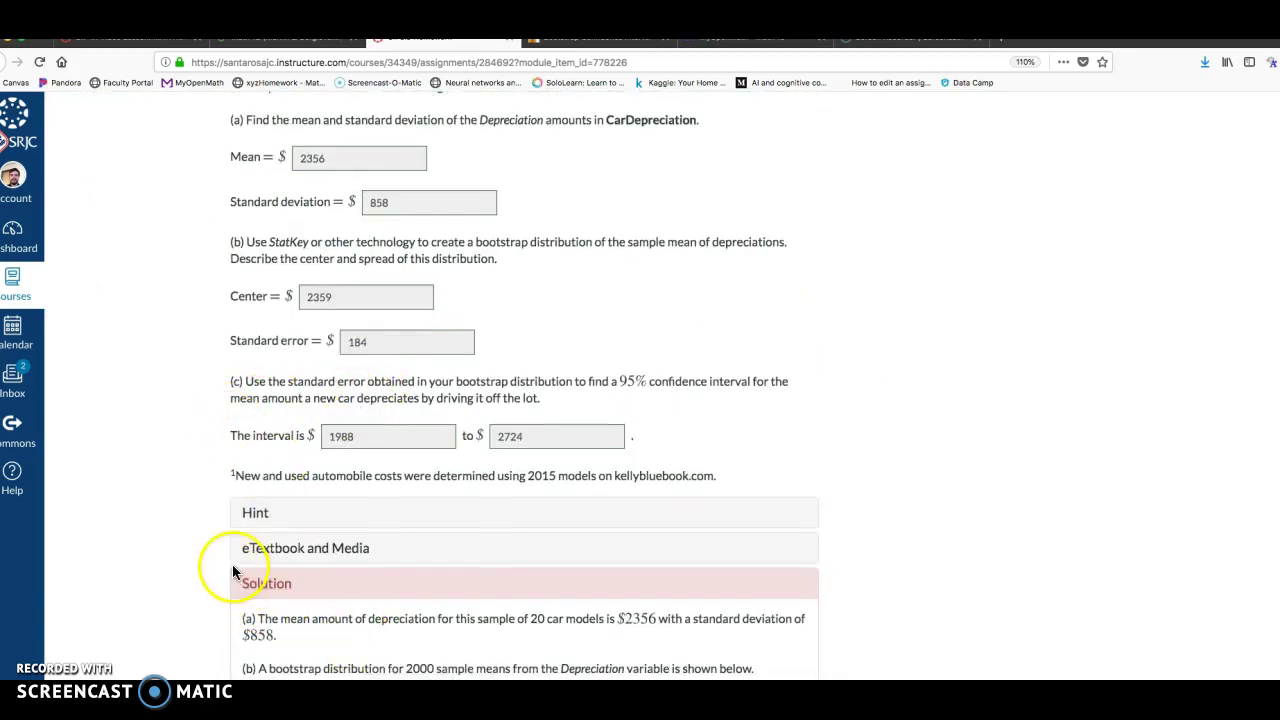
pyautogui.scroll(-3, 212, 530)
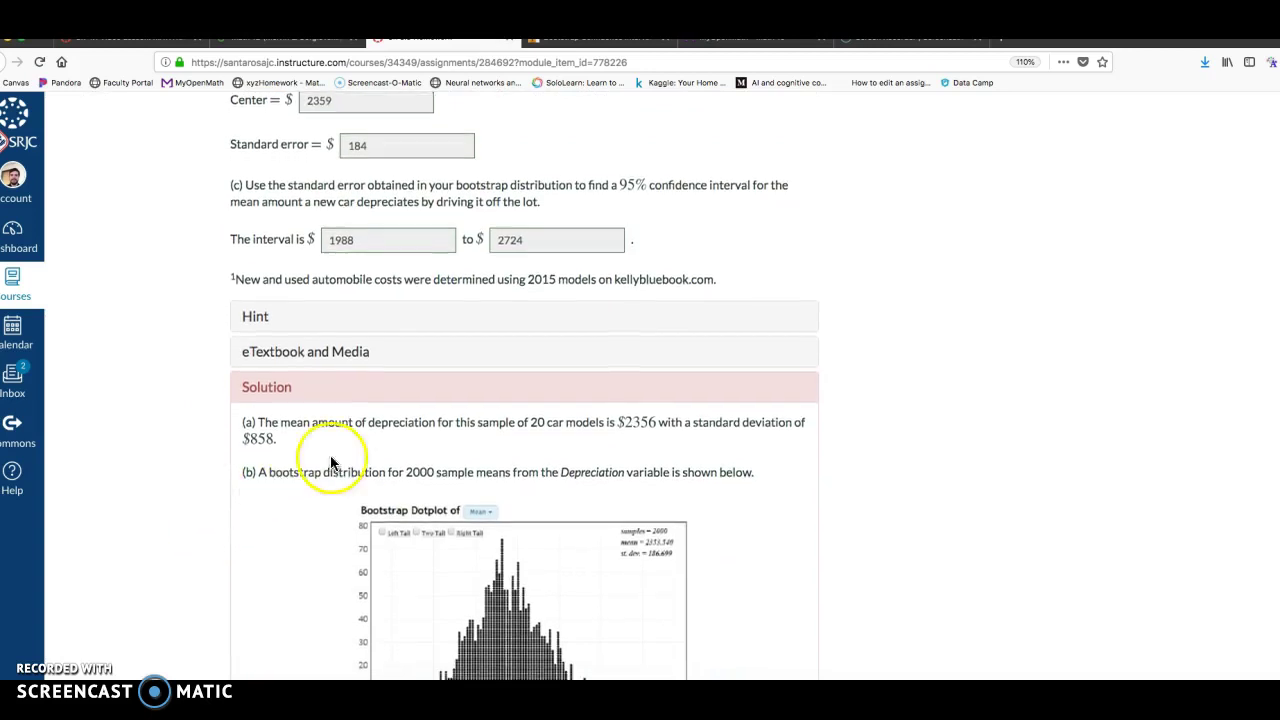
pyautogui.scroll(5, 620, 450)
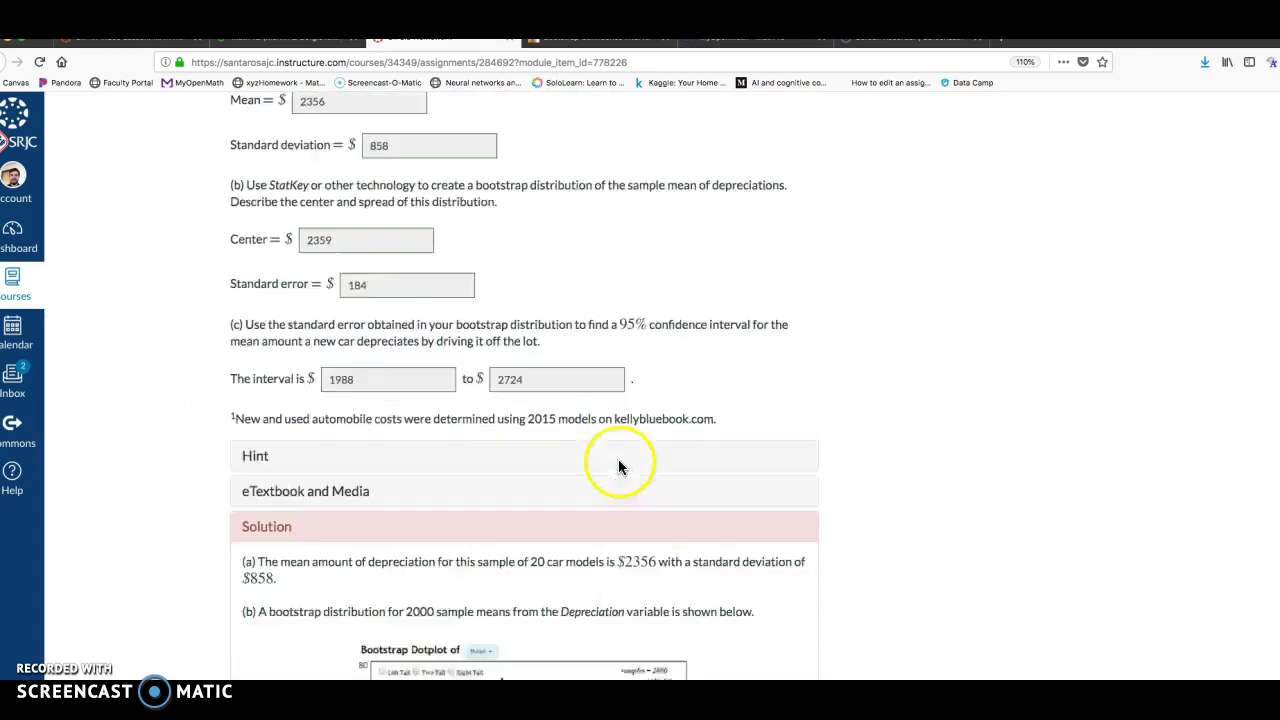
pyautogui.scroll(-4, 591, 409)
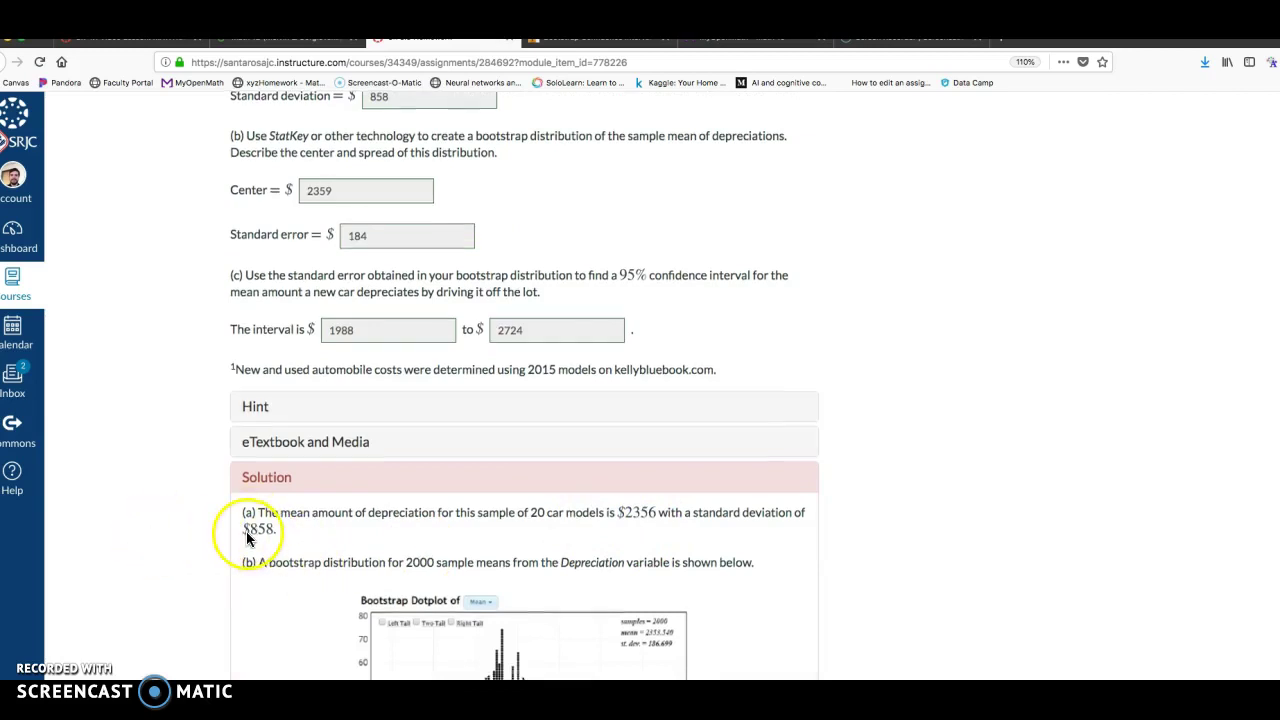
pyautogui.scroll(-3, 245, 534)
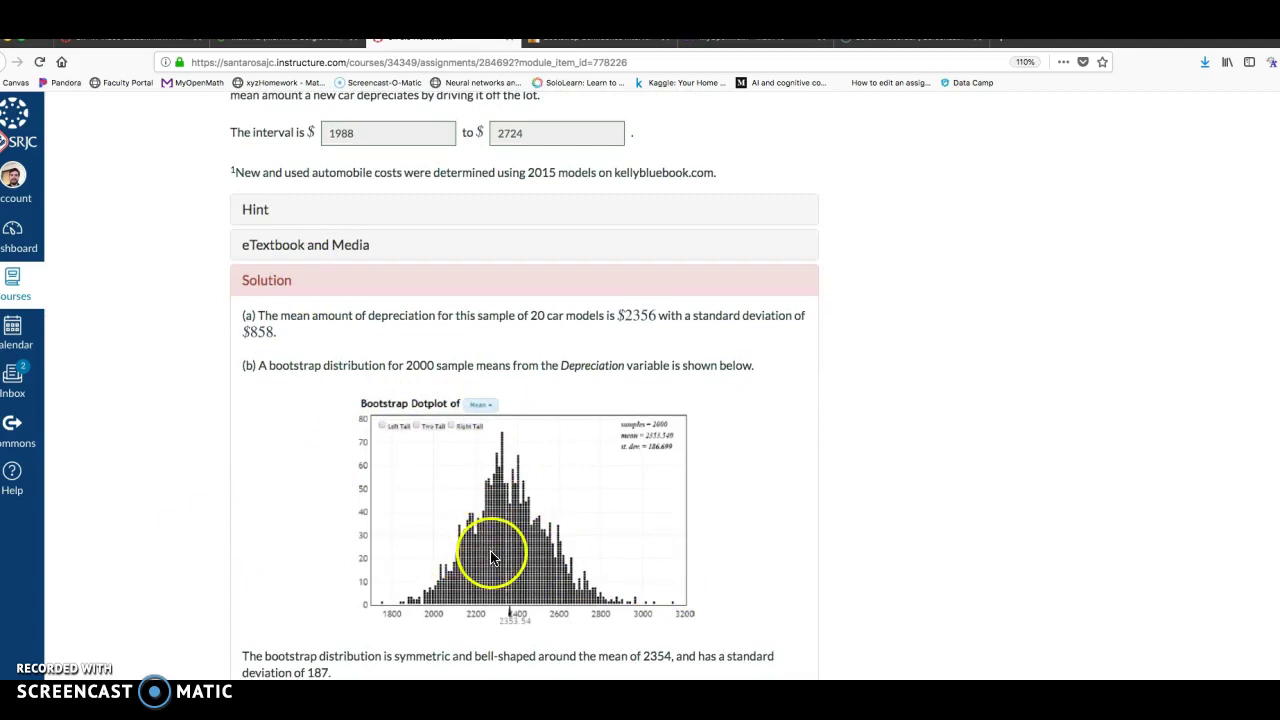
pyautogui.scroll(-1, 649, 663)
pyautogui.scroll(5, 659, 645)
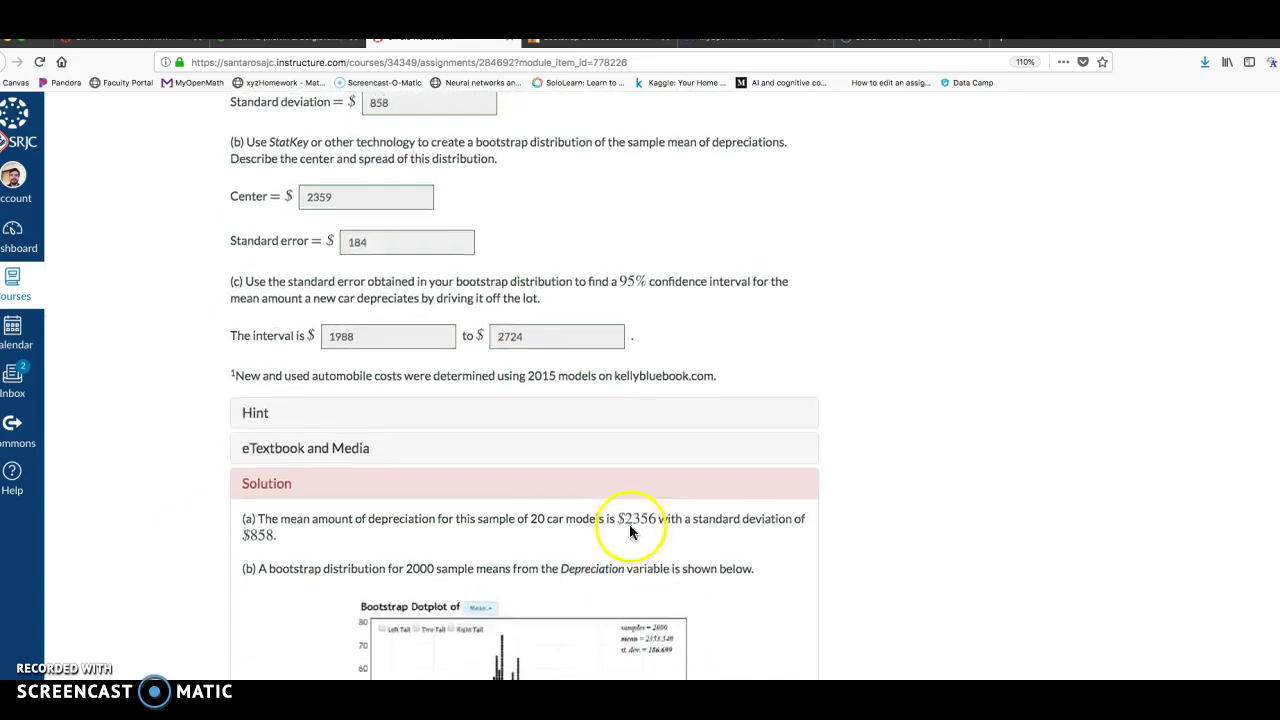
pyautogui.scroll(-5, 571, 357)
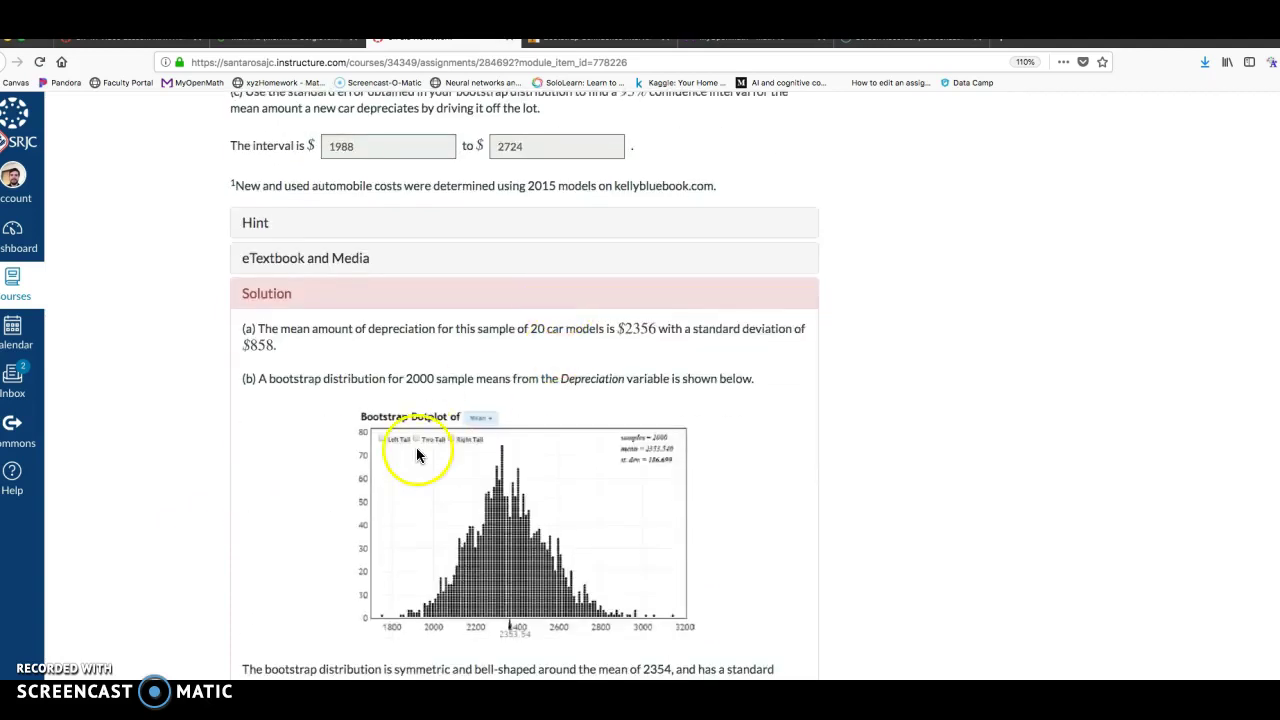
pyautogui.scroll(10, 335, 549)
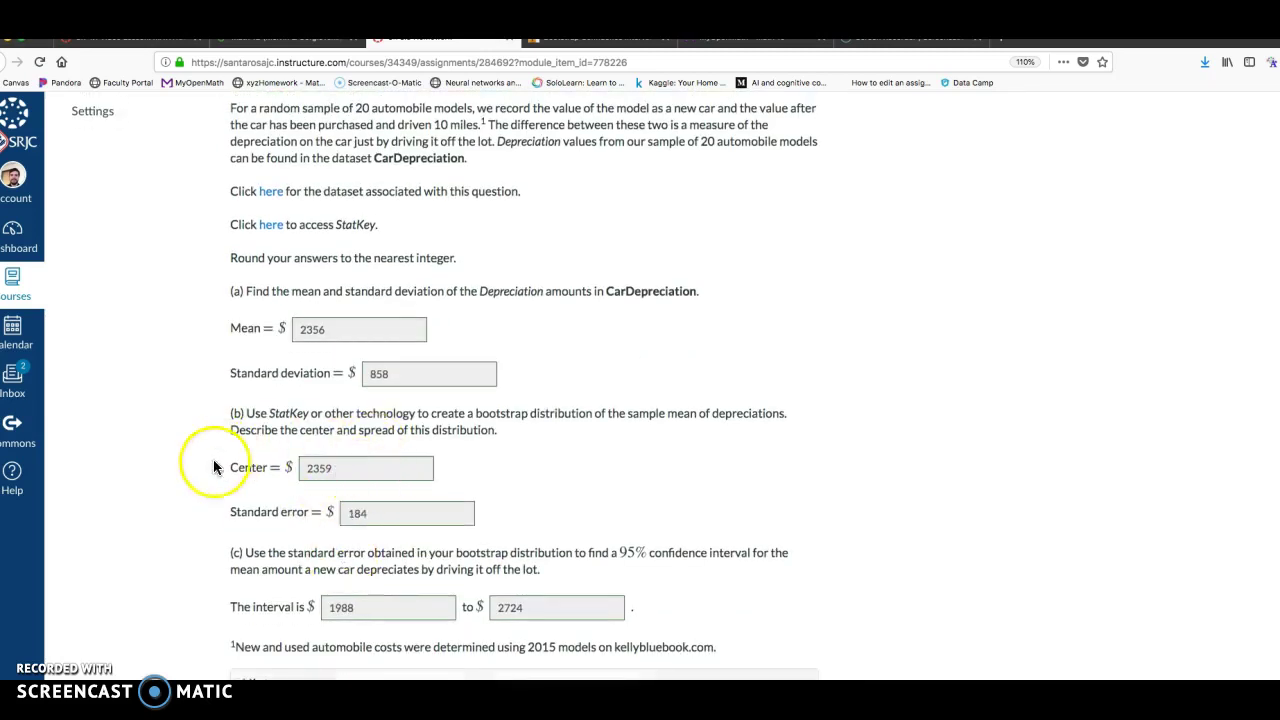
pyautogui.scroll(-8, 195, 487)
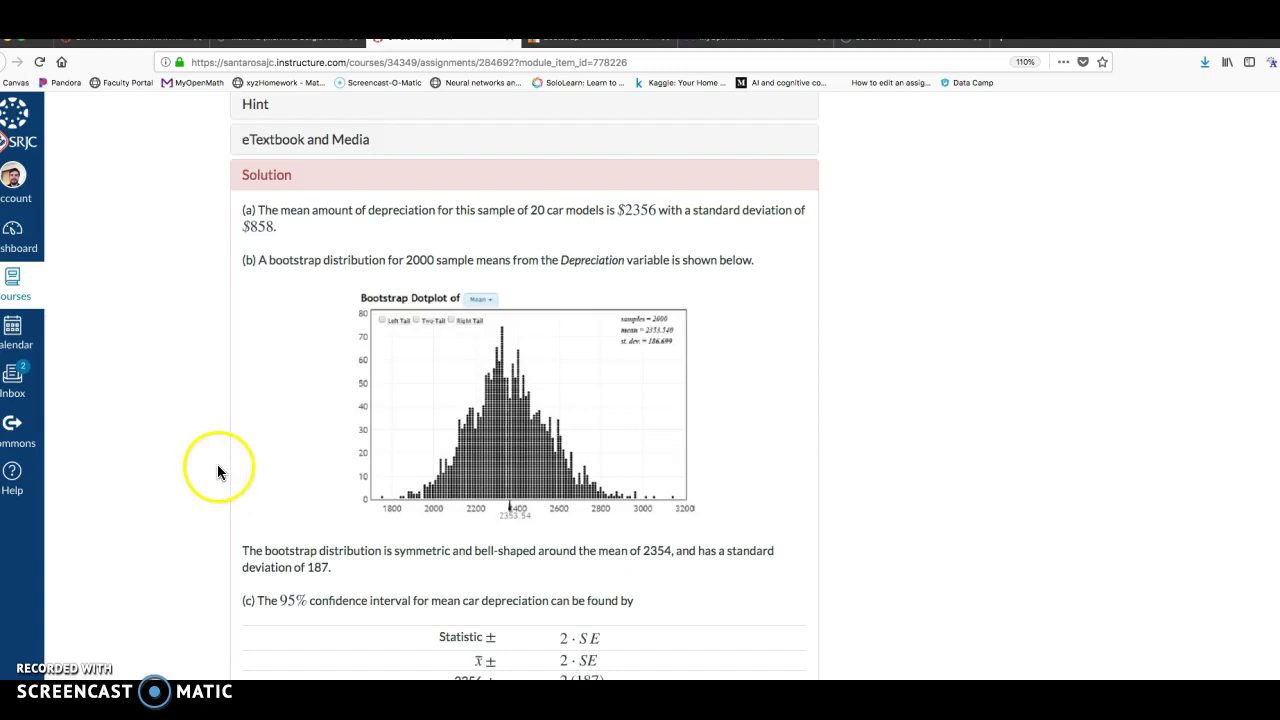
pyautogui.scroll(-2, 350, 480)
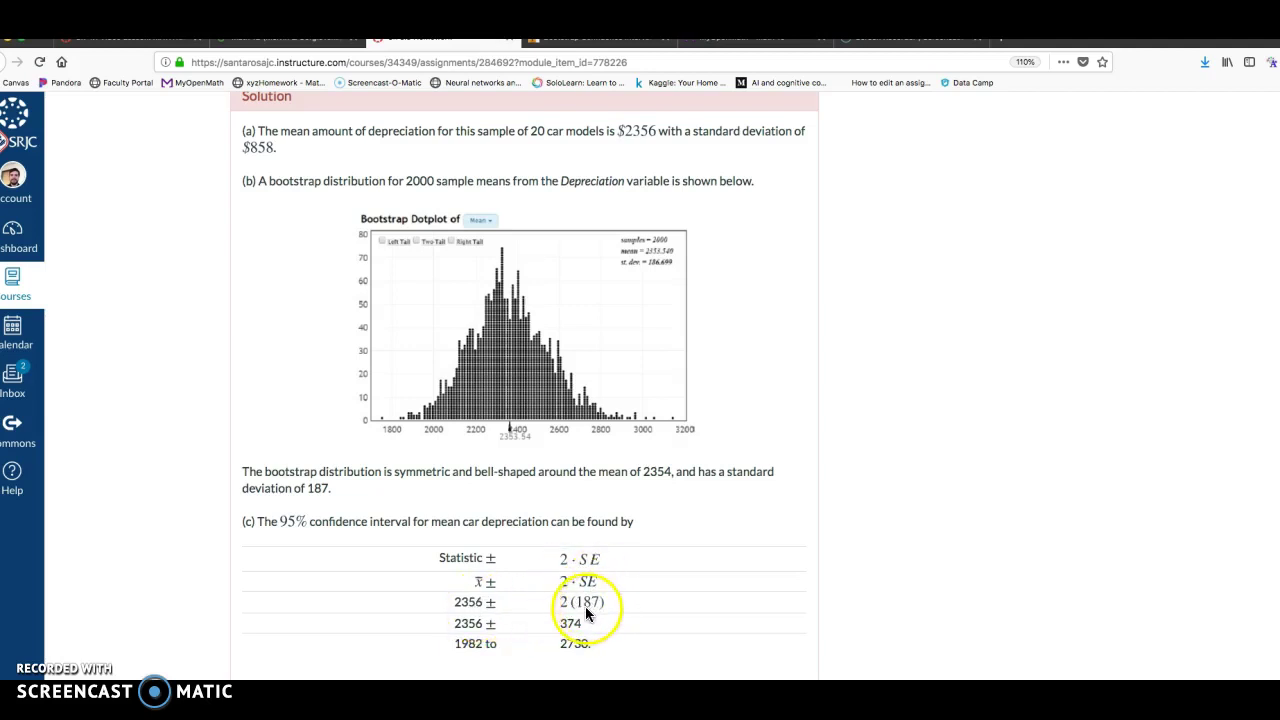
pyautogui.scroll(-1, 464, 620)
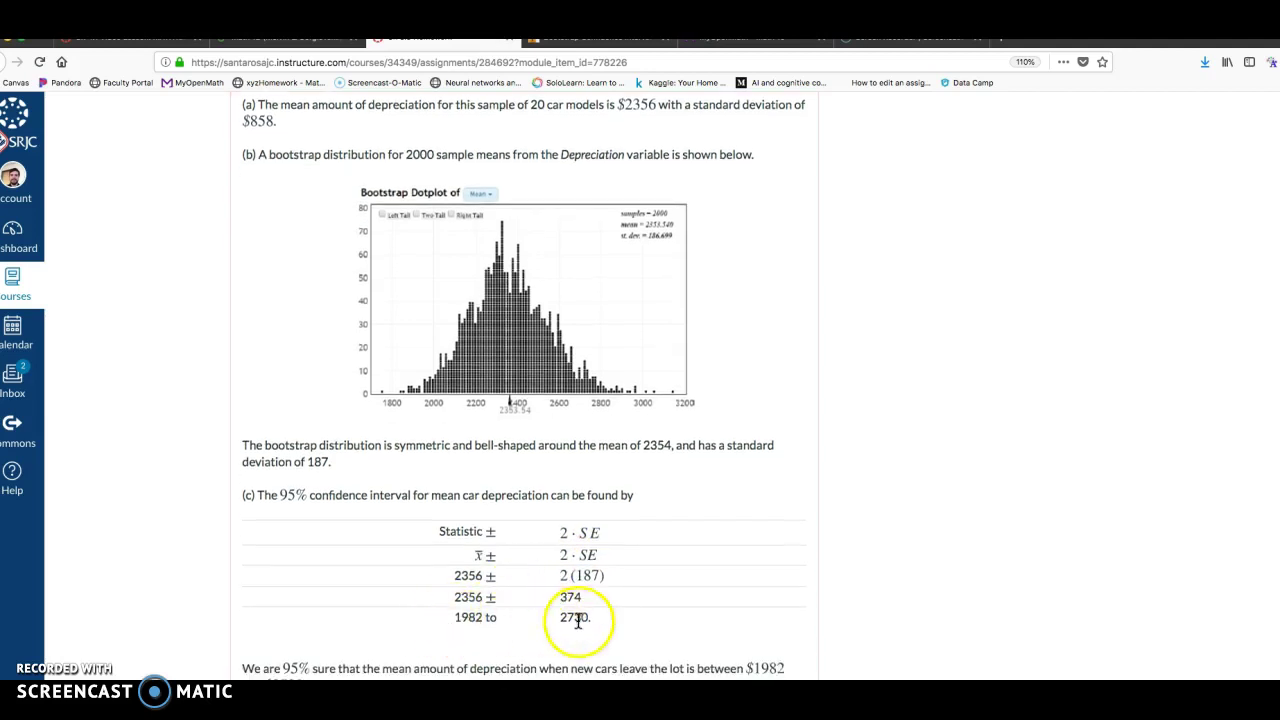
pyautogui.scroll(5, 400, 529)
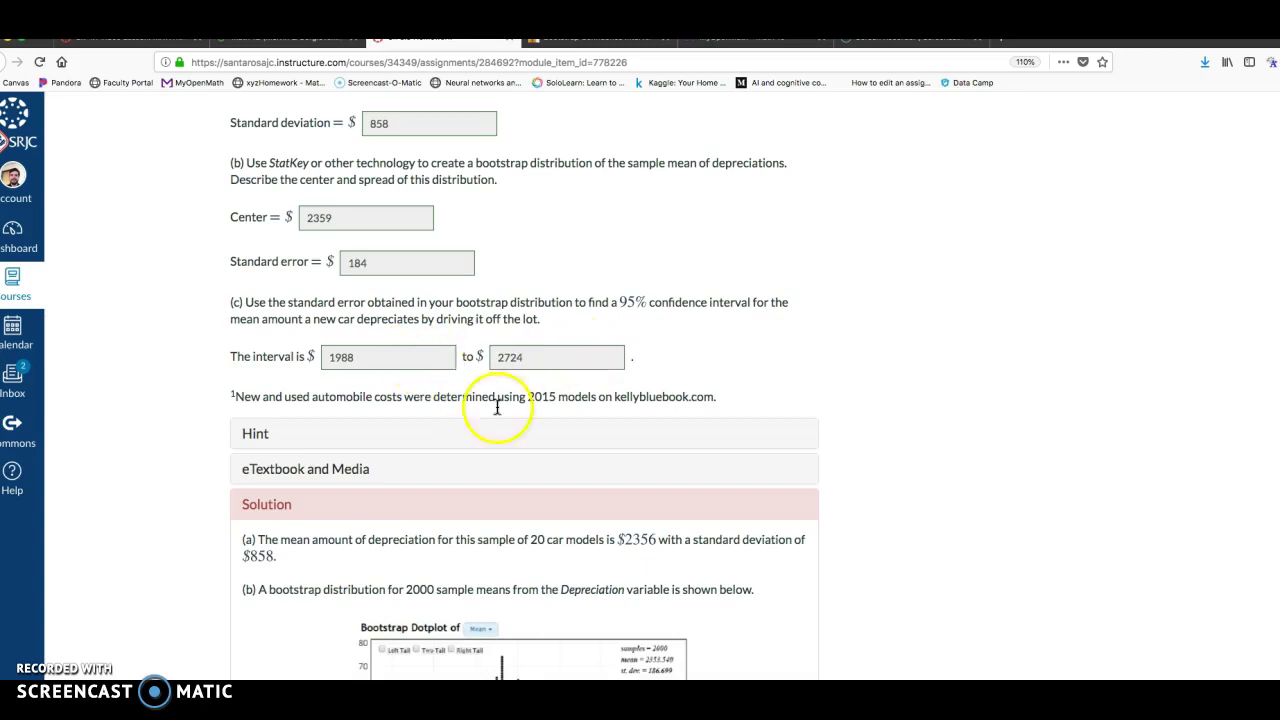
pyautogui.scroll(-8, 500, 408)
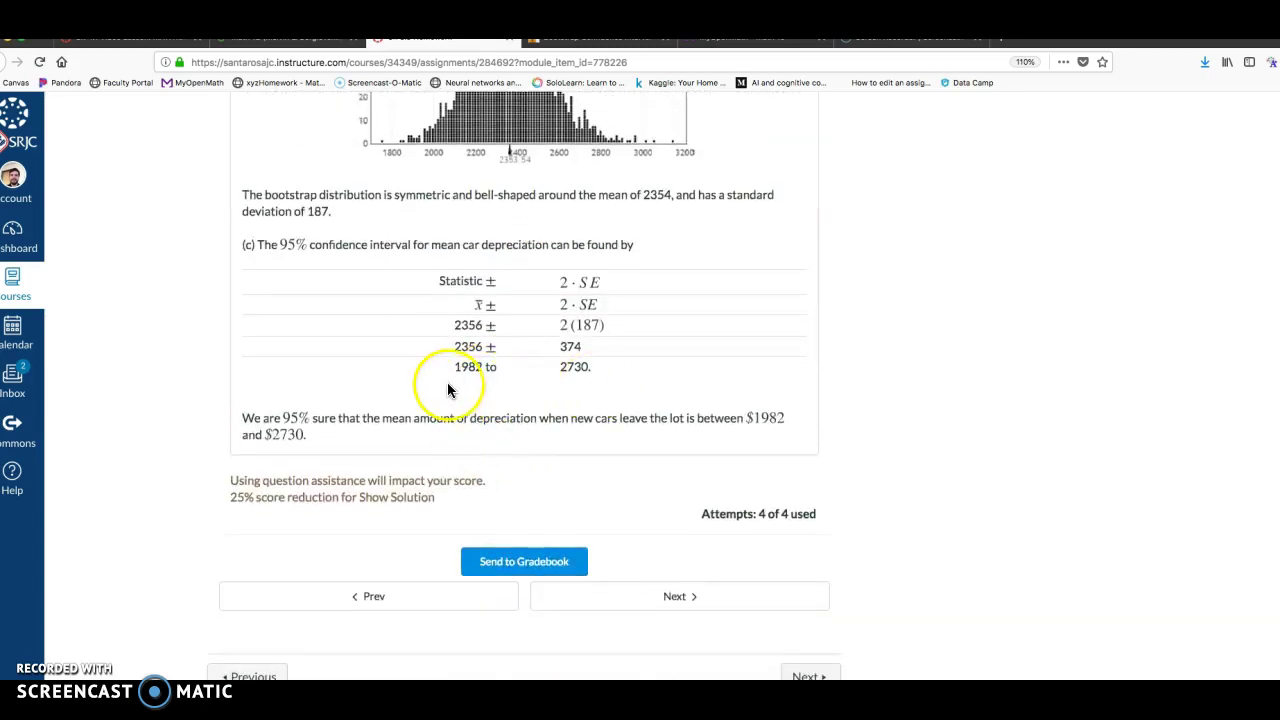